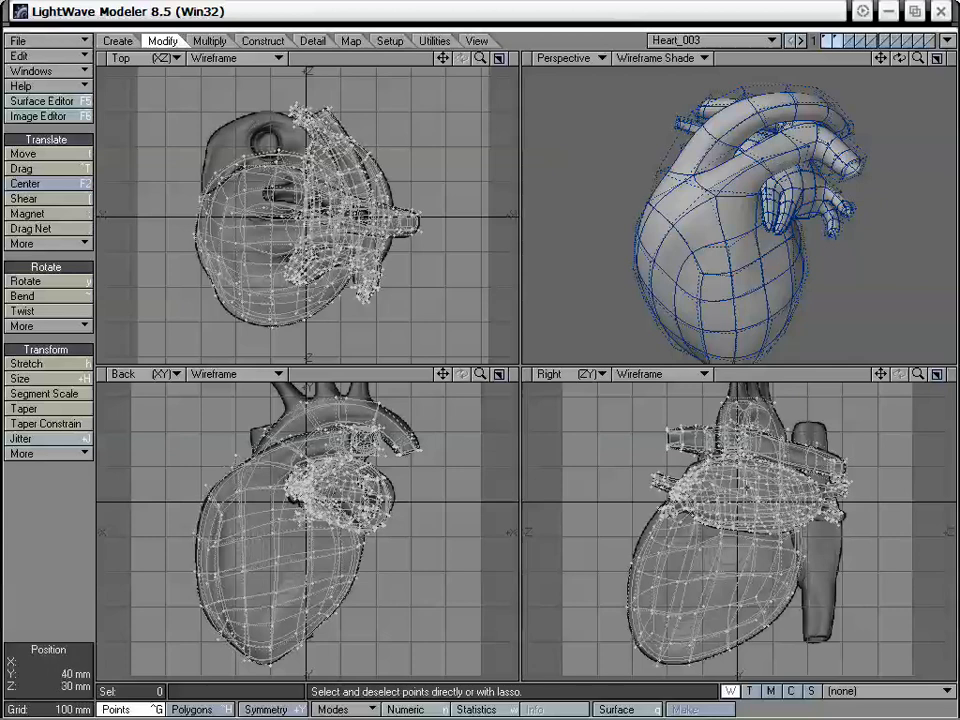
Set the backdrop image of the BL viewport to Front.jpg in the display options
{"action": "key", "text": "d"}
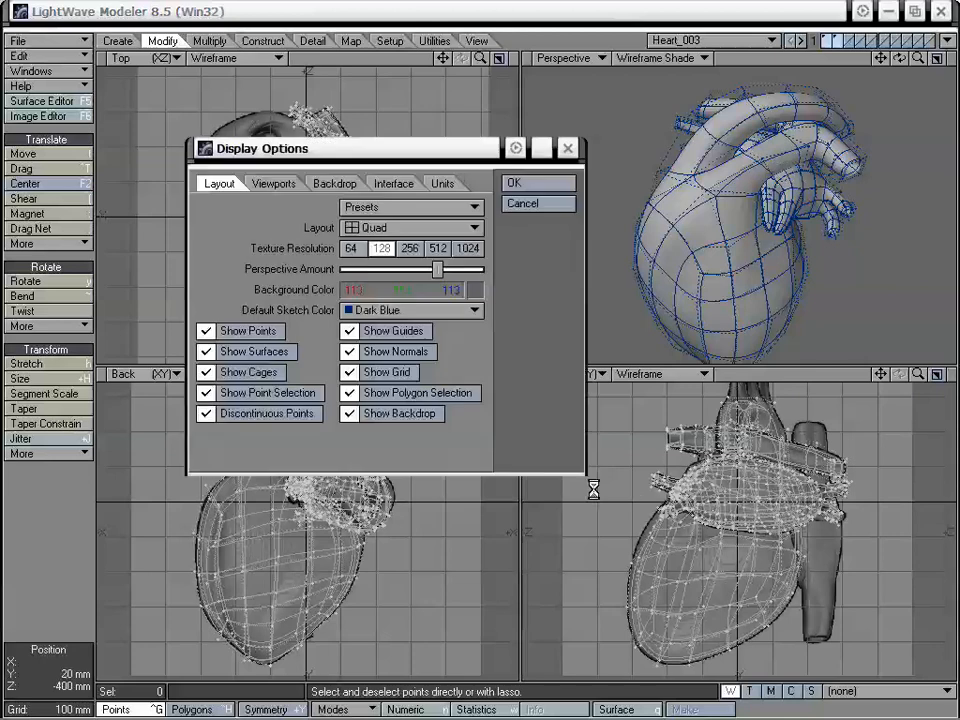
{"action": "left_click_drag", "start_coordinate": [377, 155], "coordinate": [476, 121]}
{"action": "left_click", "coordinate": [397, 161]}
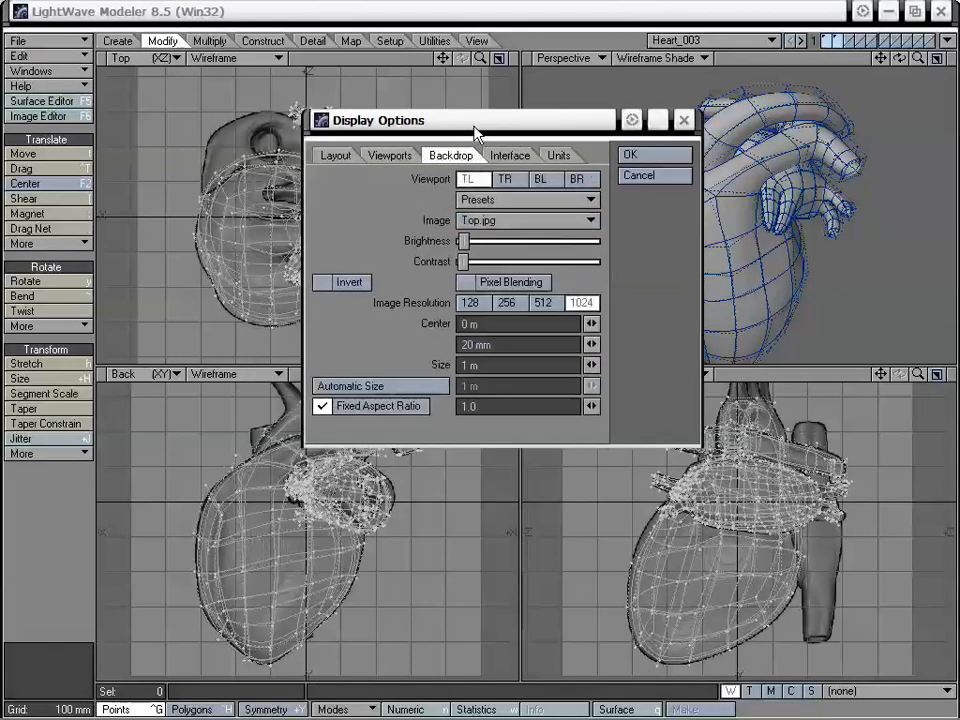
{"action": "left_click", "coordinate": [540, 180]}
{"action": "left_click", "coordinate": [522, 220]}
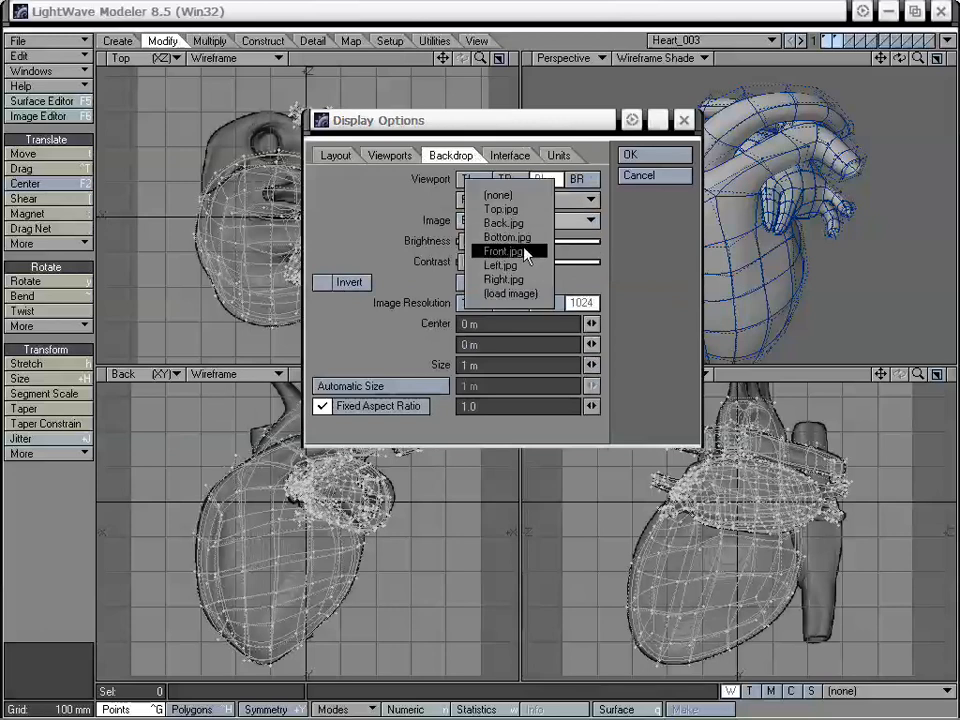
{"action": "left_click", "coordinate": [526, 252]}
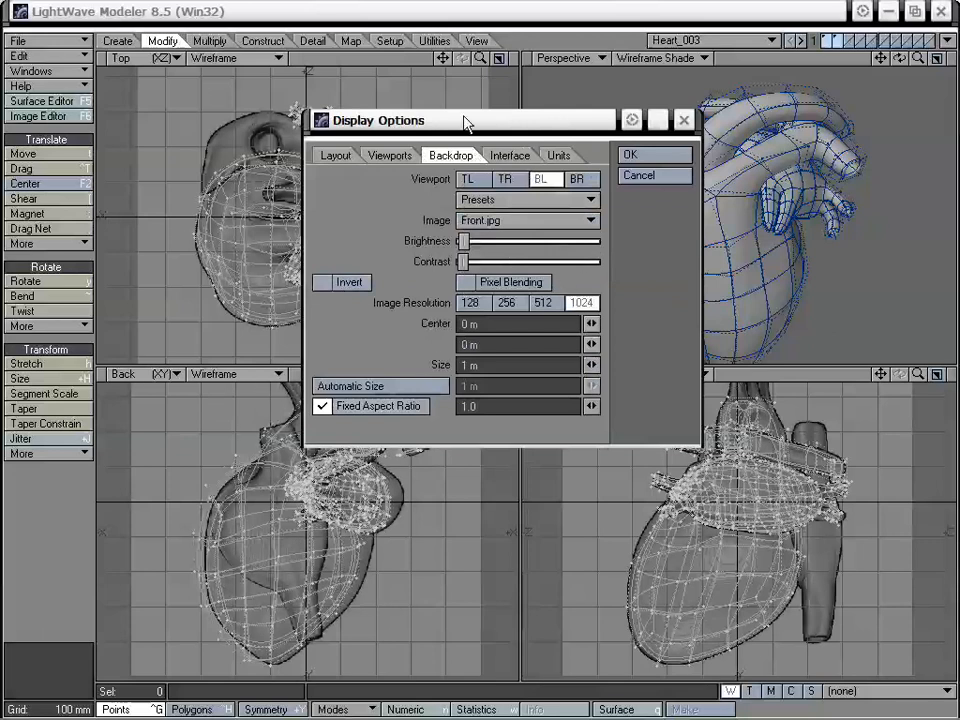
Set the backdrop image of the BR viewport to Right.jpg and apply the display options
{"action": "left_click_drag", "start_coordinate": [465, 121], "coordinate": [518, 114]}
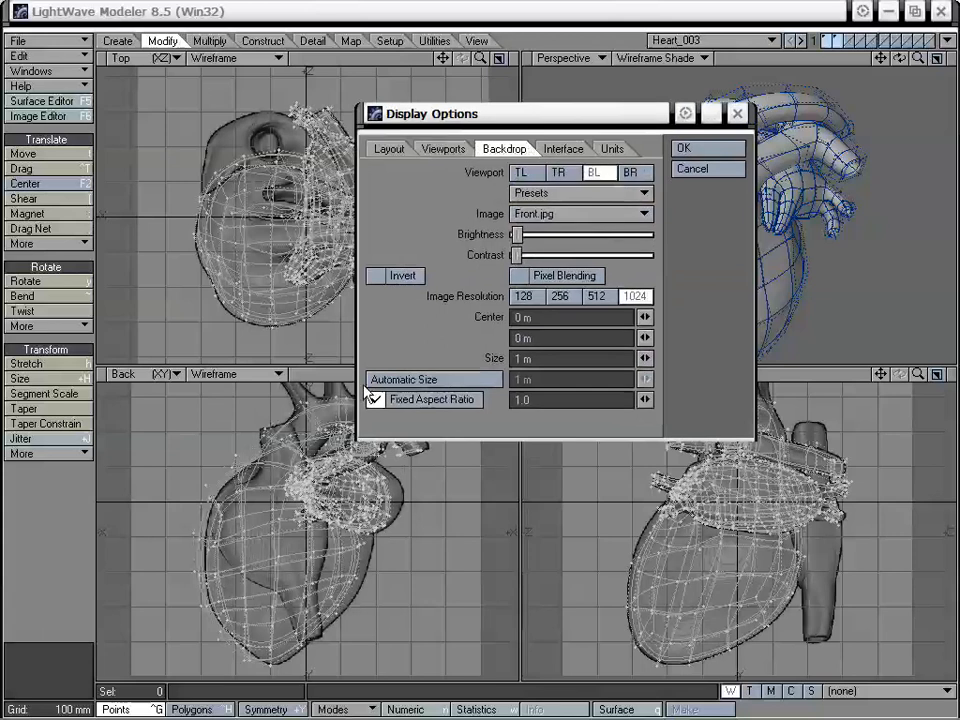
{"action": "left_click", "coordinate": [632, 173]}
{"action": "left_click_drag", "start_coordinate": [598, 126], "coordinate": [557, 124]}
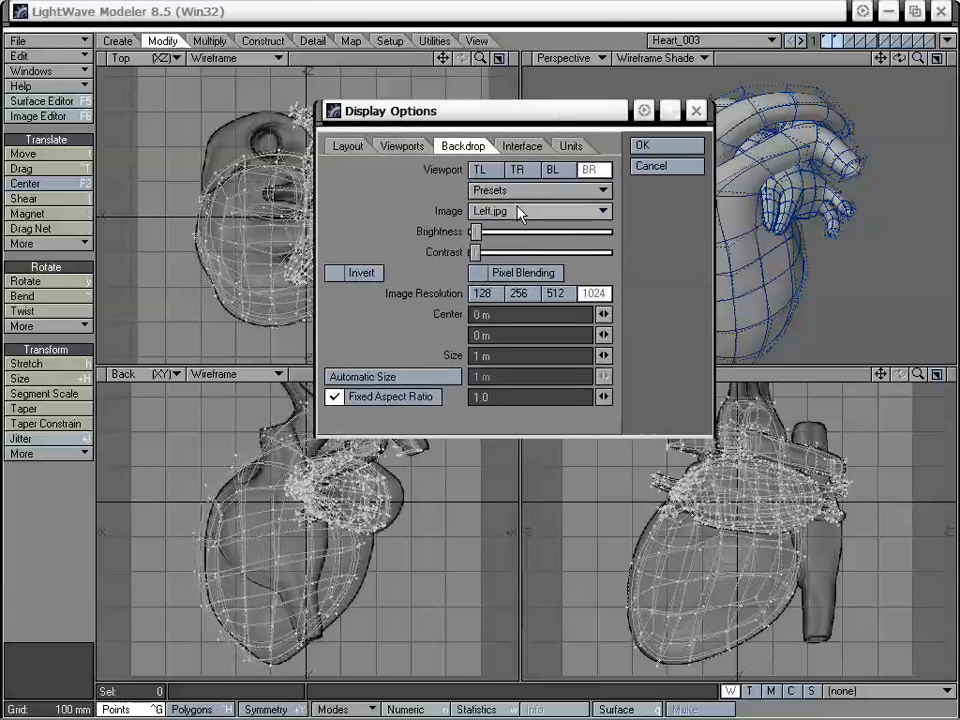
{"action": "left_click", "coordinate": [519, 210]}
{"action": "left_click", "coordinate": [533, 226]}
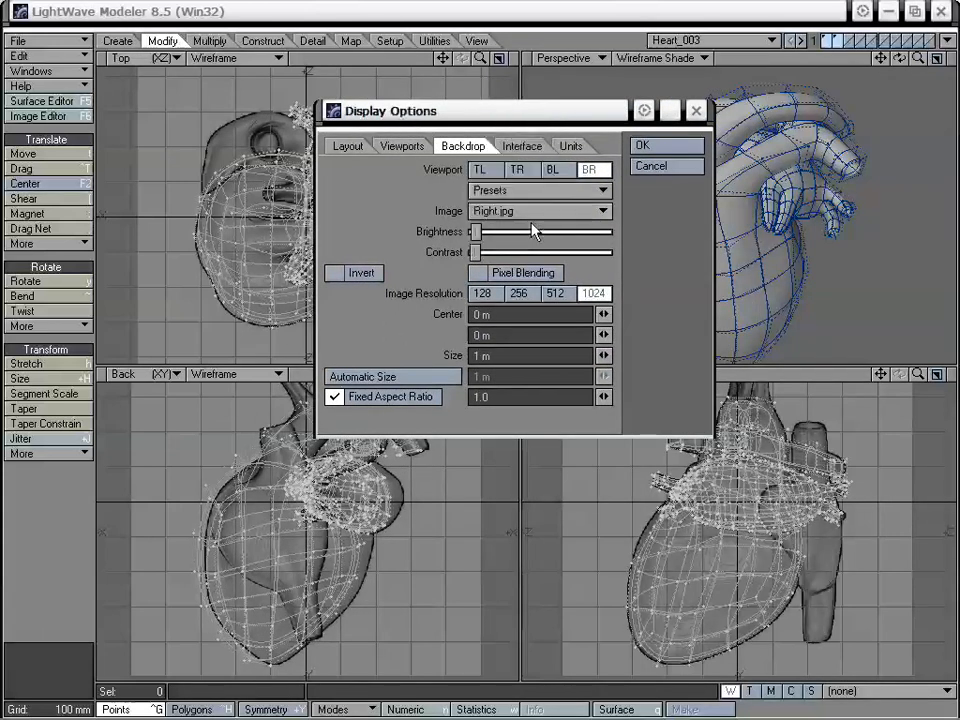
{"action": "left_click", "coordinate": [650, 147]}
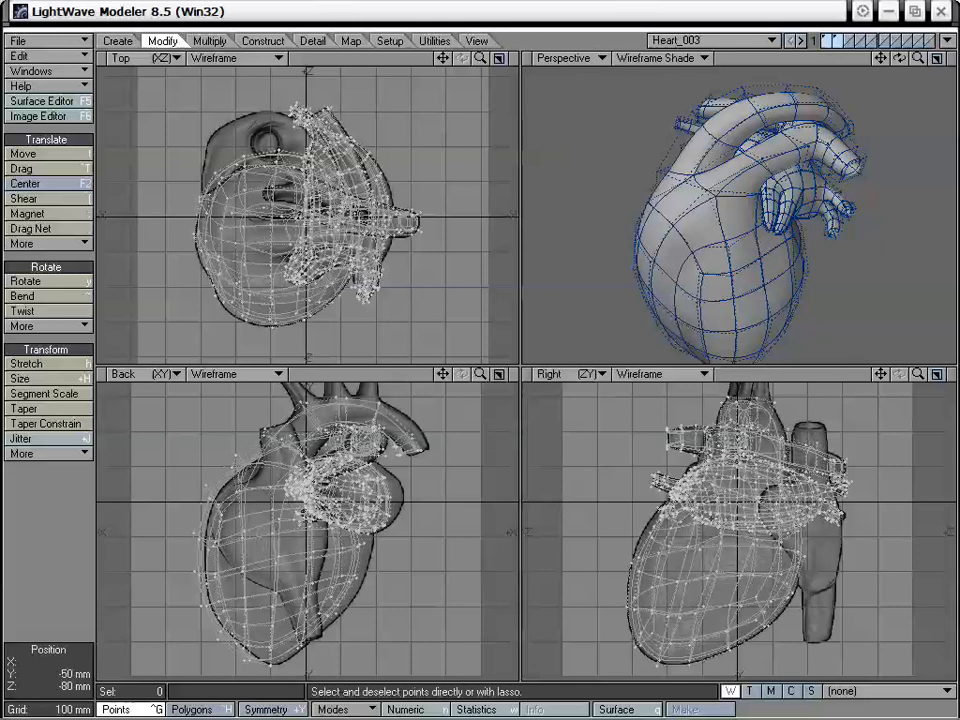
Change the Back viewport to the Front (XY) view
{"action": "left_click", "coordinate": [161, 374]}
{"action": "left_click", "coordinate": [171, 386]}
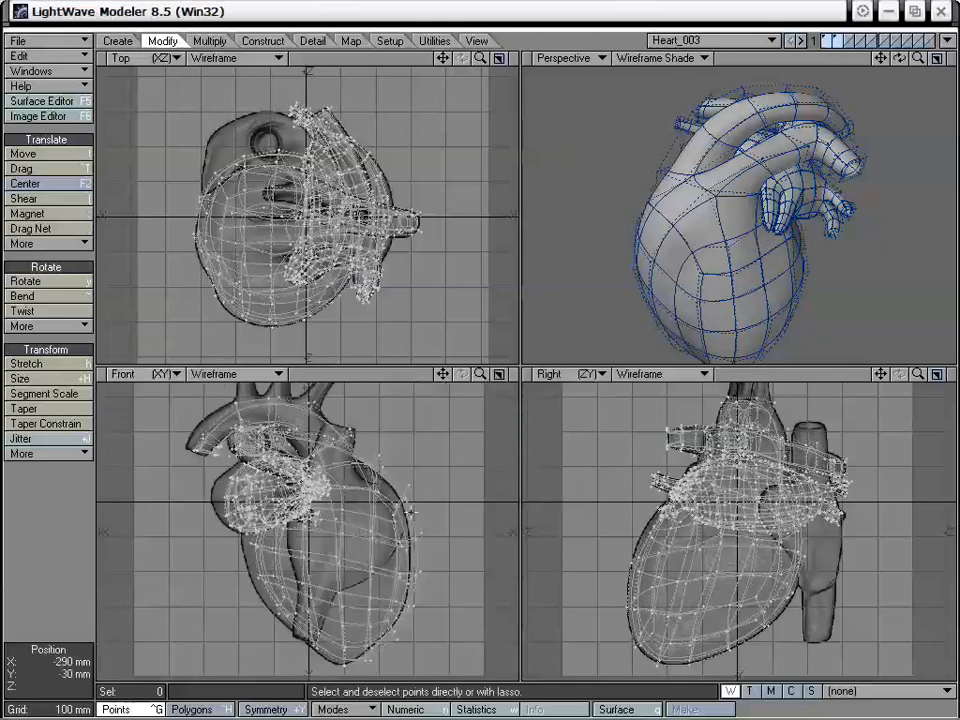
{"action": "left_click_drag", "start_coordinate": [441, 374], "coordinate": [418, 346]}
{"action": "left_click_drag", "start_coordinate": [480, 374], "coordinate": [440, 354]}
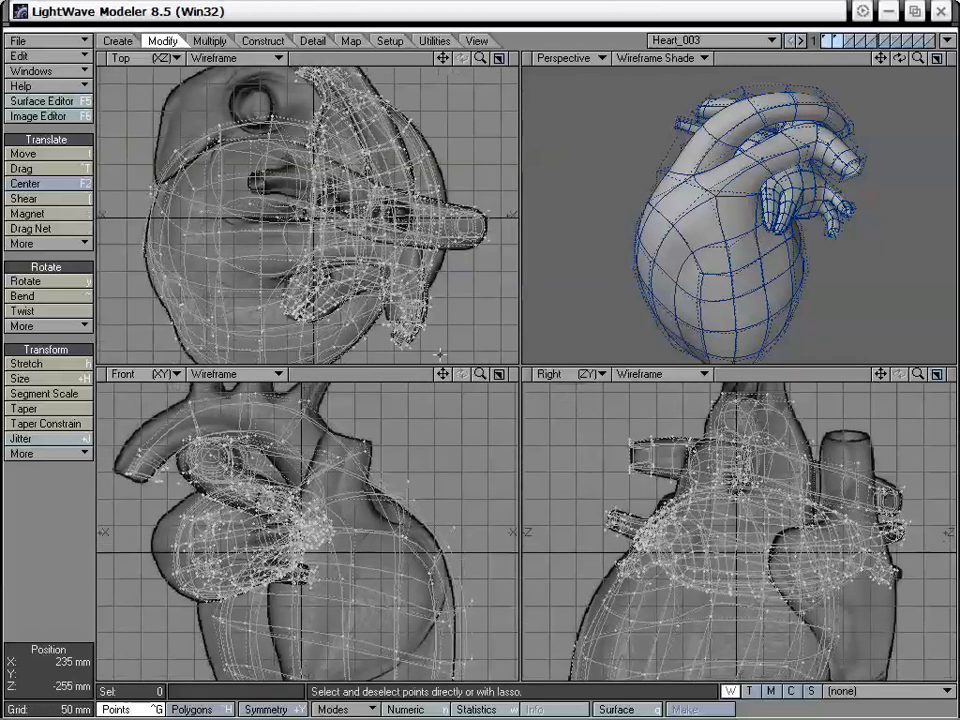
Set the backdrop image of the TL viewport to Bottom.jpg and apply the display options
{"action": "key", "text": "d"}
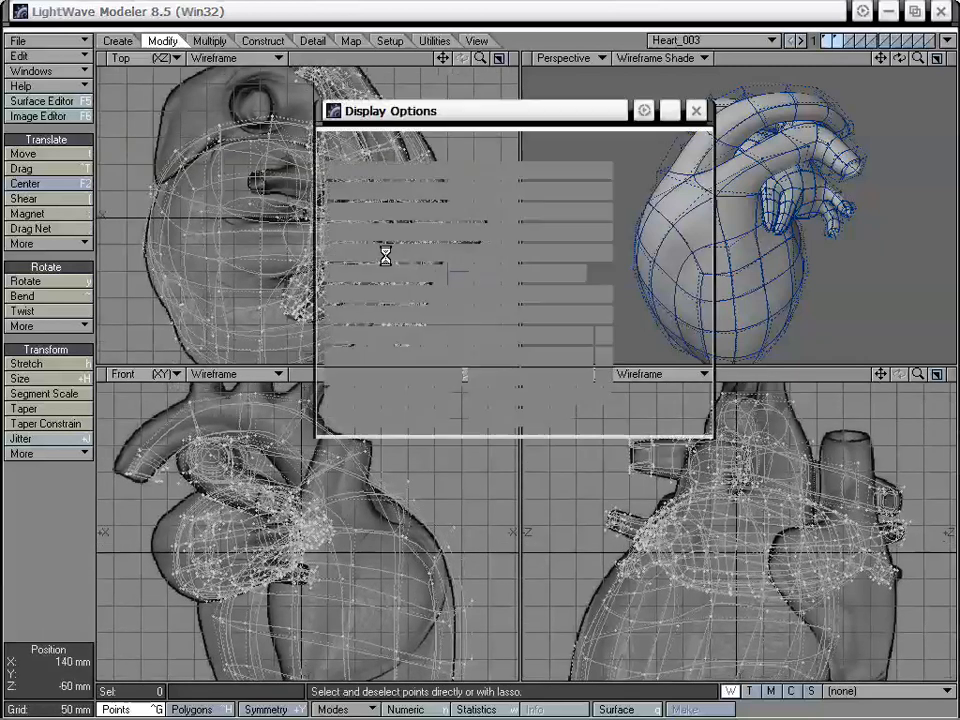
{"action": "left_click", "coordinate": [459, 144]}
{"action": "left_click_drag", "start_coordinate": [503, 117], "coordinate": [559, 126]}
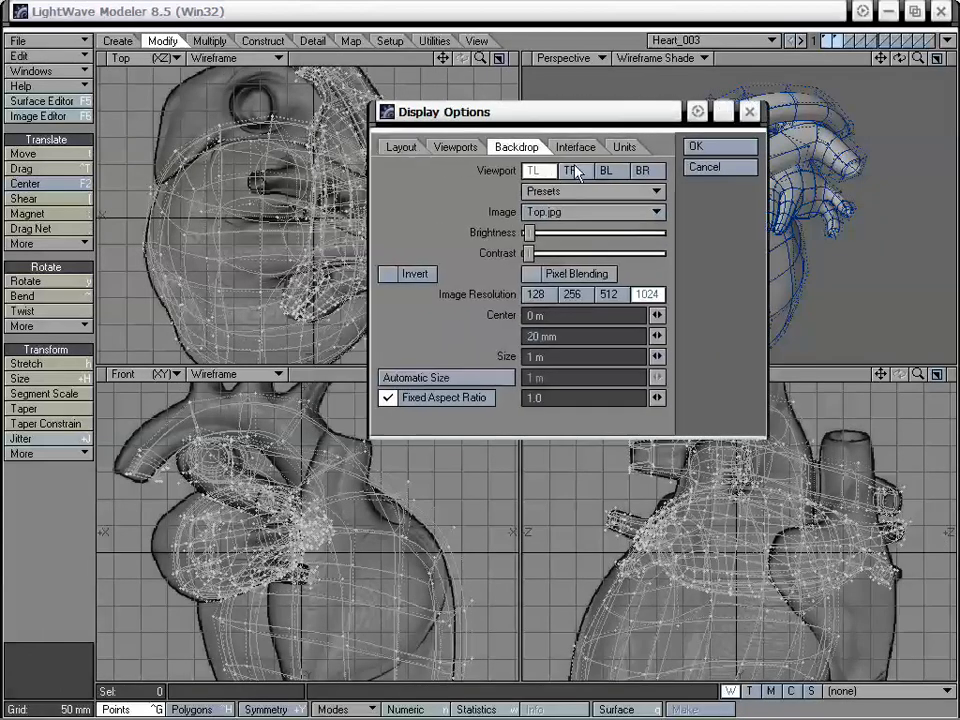
{"action": "left_click", "coordinate": [565, 212]}
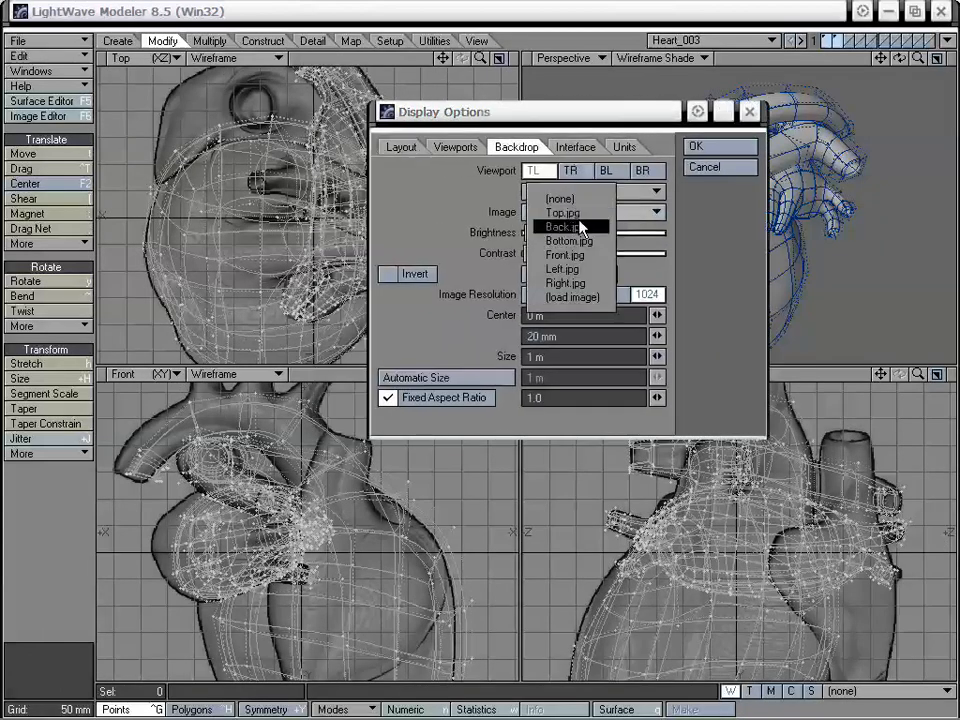
{"action": "left_click", "coordinate": [570, 241]}
{"action": "left_click", "coordinate": [706, 146]}
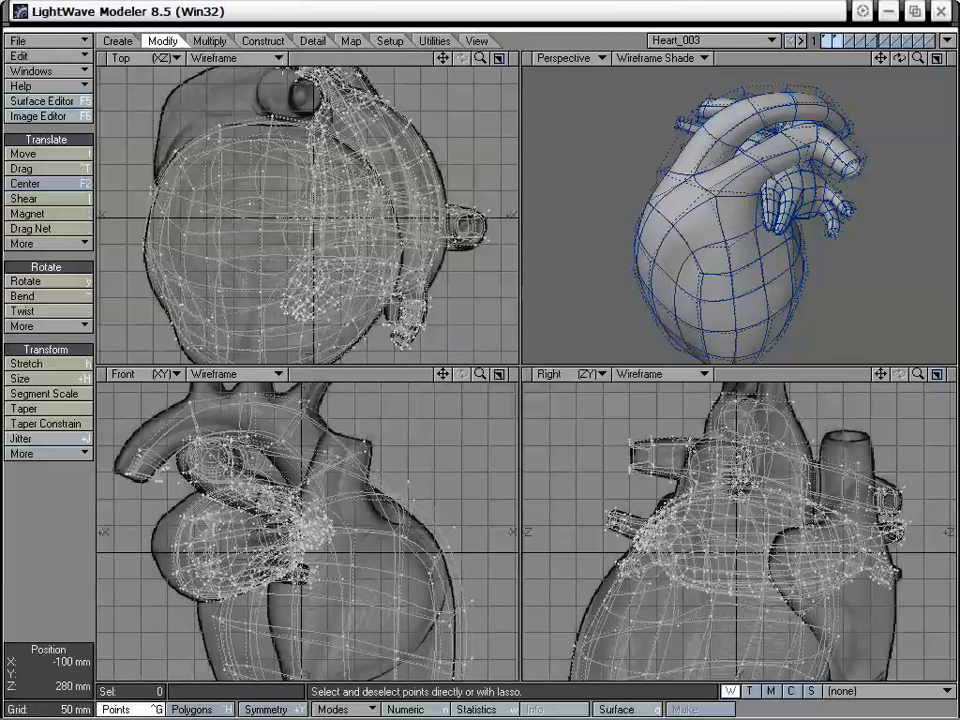
Change the Top viewport to the Bottom (XZ) view
{"action": "left_click", "coordinate": [153, 66]}
{"action": "left_click", "coordinate": [161, 71]}
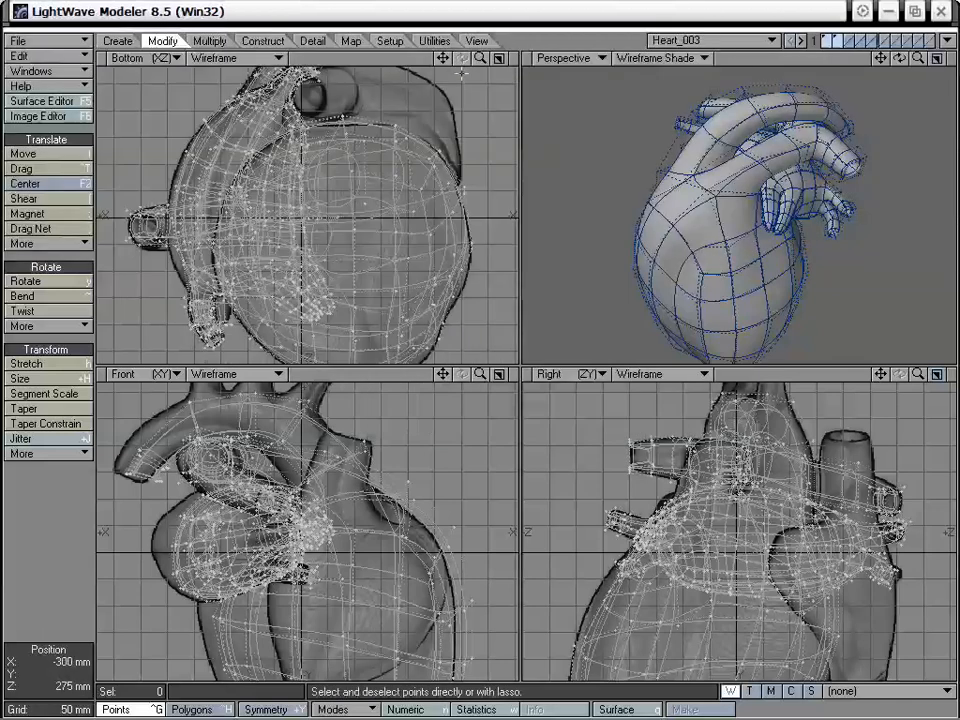
{"action": "mouse_move", "coordinate": [444, 59]}
{"action": "left_mouse_down"}
{"action": "mouse_move", "coordinate": [415, 79]}
{"action": "mouse_move", "coordinate": [434, 80]}
{"action": "left_mouse_up"}
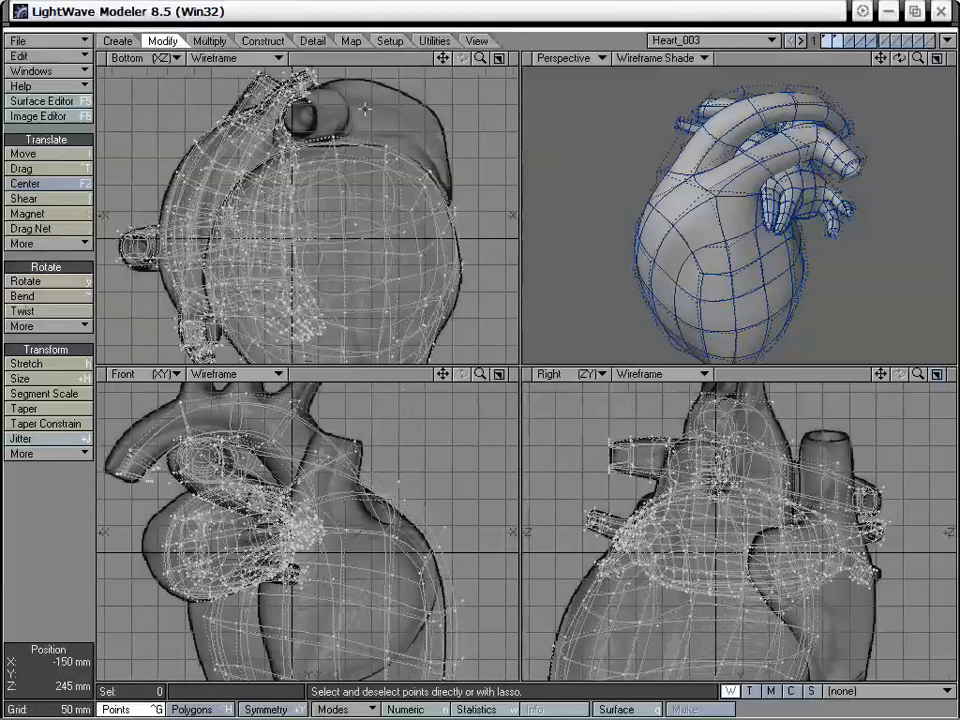
Switch to the empty third layer and examine the right atrium in the backdrop images
{"action": "left_click", "coordinate": [848, 39]}
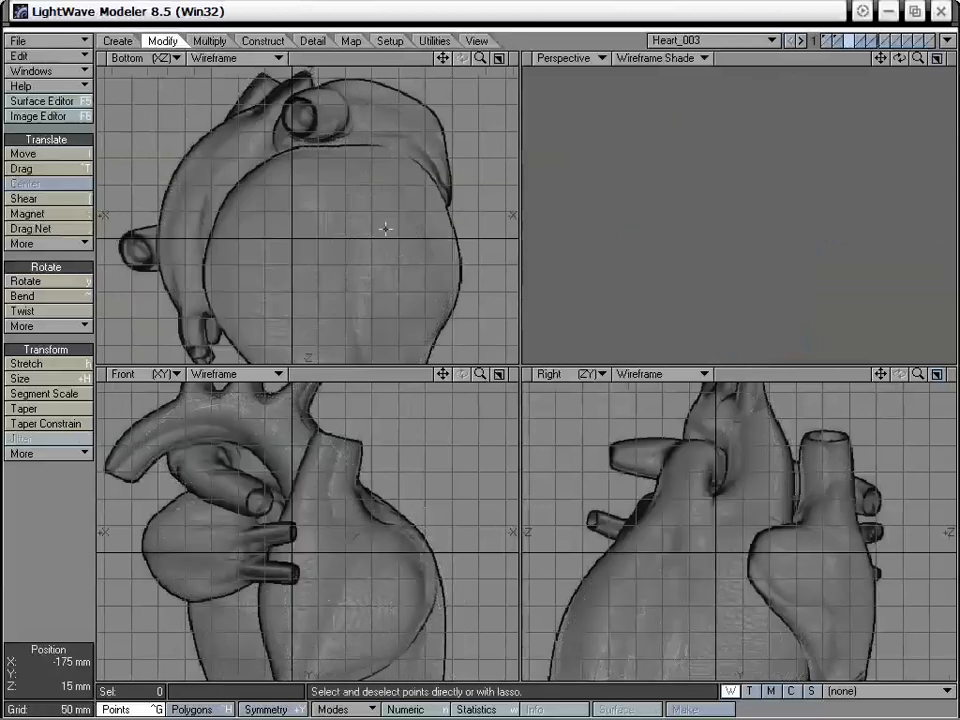
{"action": "left_click_drag", "start_coordinate": [347, 234], "coordinate": [304, 240], "text": "alt"}
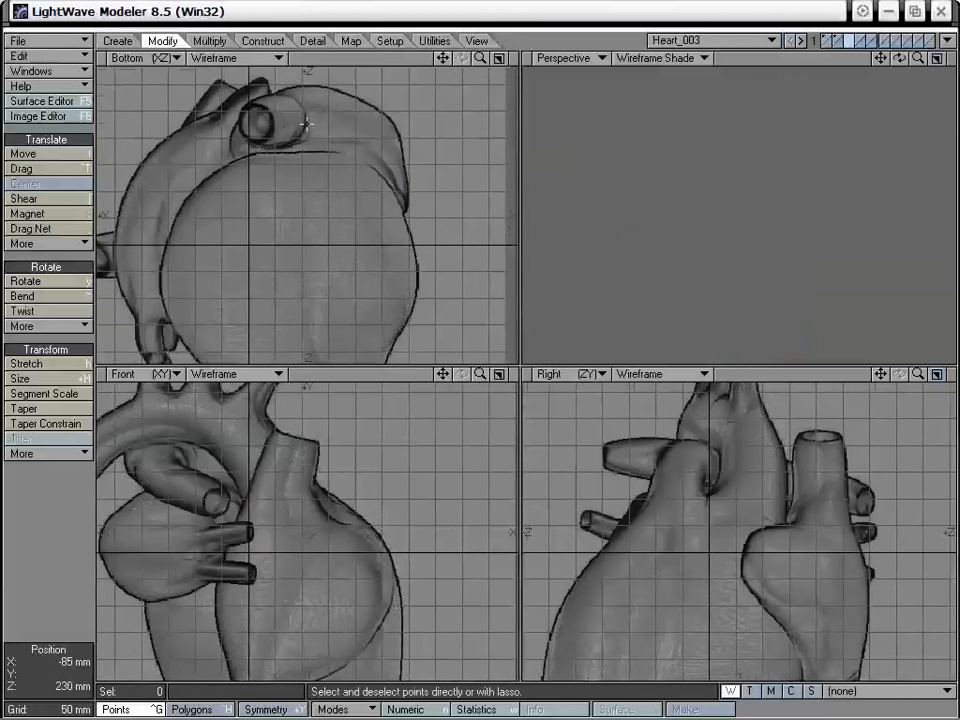
{"action": "left_click_drag", "start_coordinate": [339, 531], "coordinate": [337, 391], "text": "alt"}
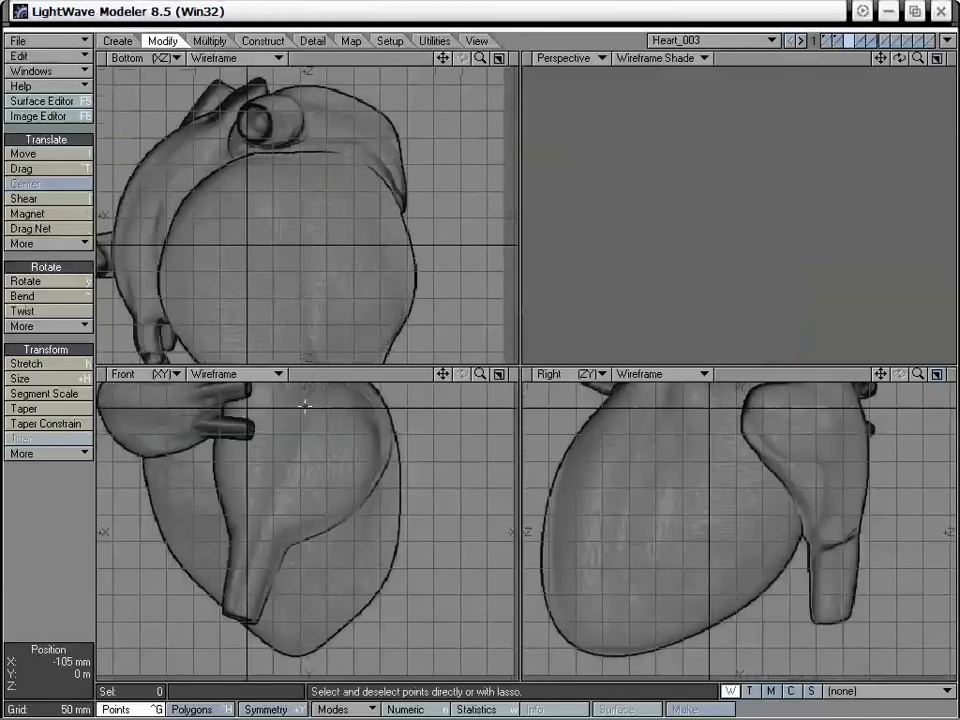
{"action": "left_click_drag", "start_coordinate": [326, 470], "coordinate": [285, 558], "text": "alt"}
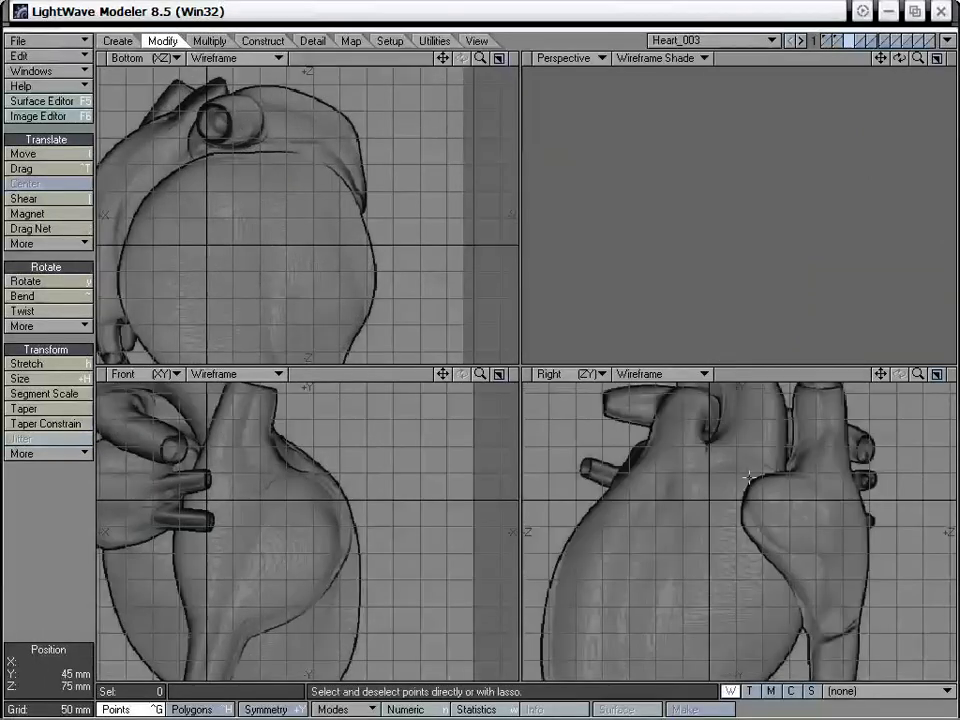
{"action": "left_click_drag", "start_coordinate": [755, 499], "coordinate": [751, 465], "text": "alt"}
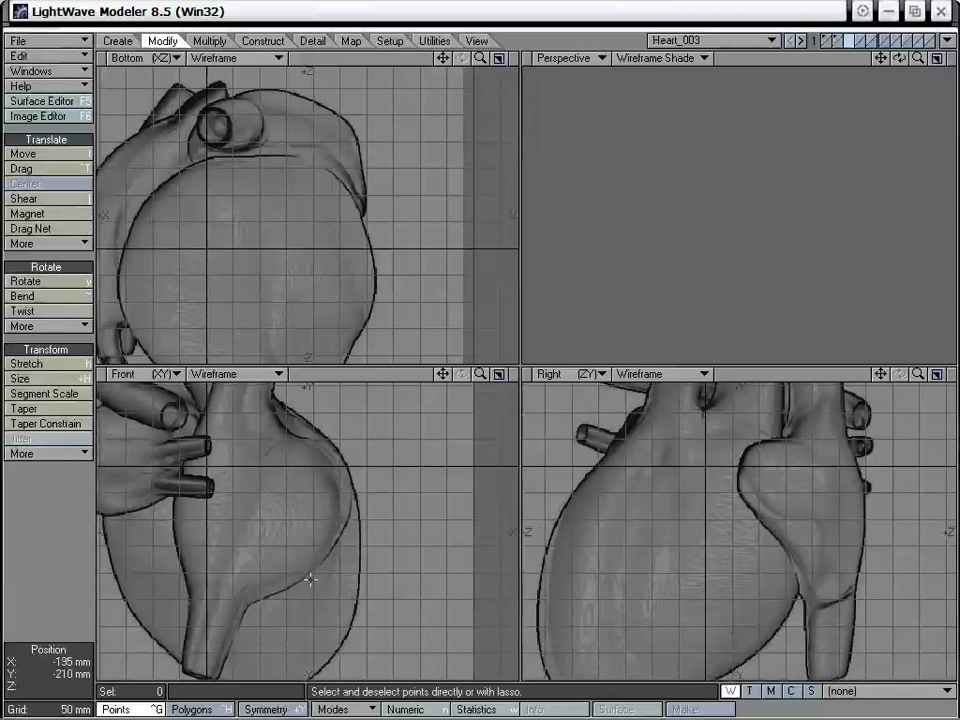
{"action": "left_click_drag", "start_coordinate": [331, 479], "coordinate": [365, 498], "text": "alt"}
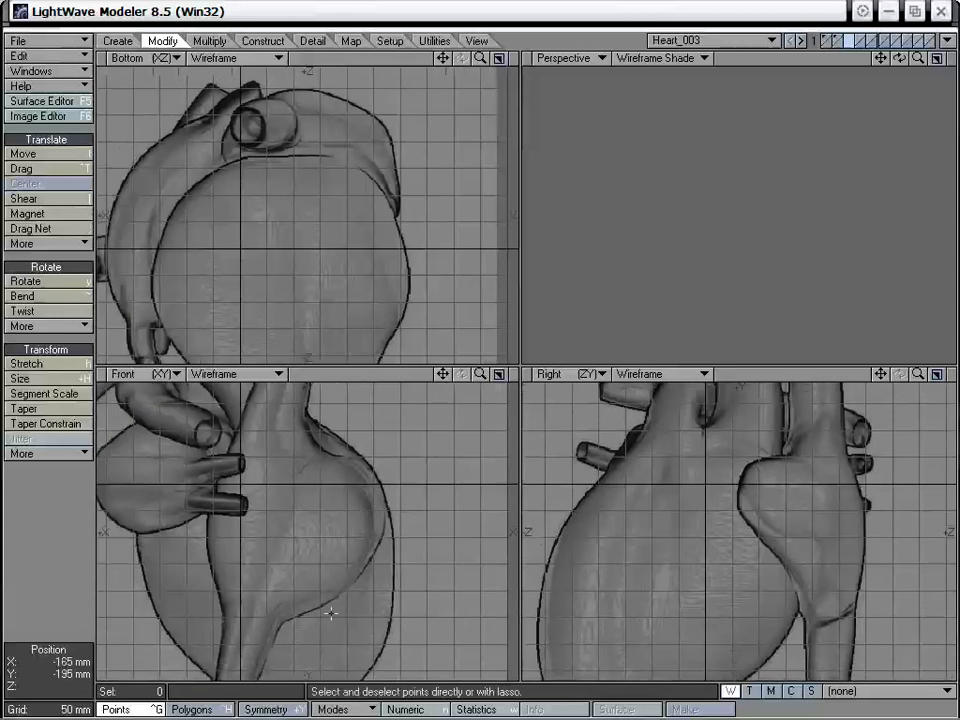
{"action": "mouse_move", "coordinate": [443, 375]}
{"action": "left_mouse_down"}
{"action": "mouse_move", "coordinate": [452, 387]}
{"action": "mouse_move", "coordinate": [469, 375]}
{"action": "mouse_move", "coordinate": [450, 375]}
{"action": "left_mouse_up"}
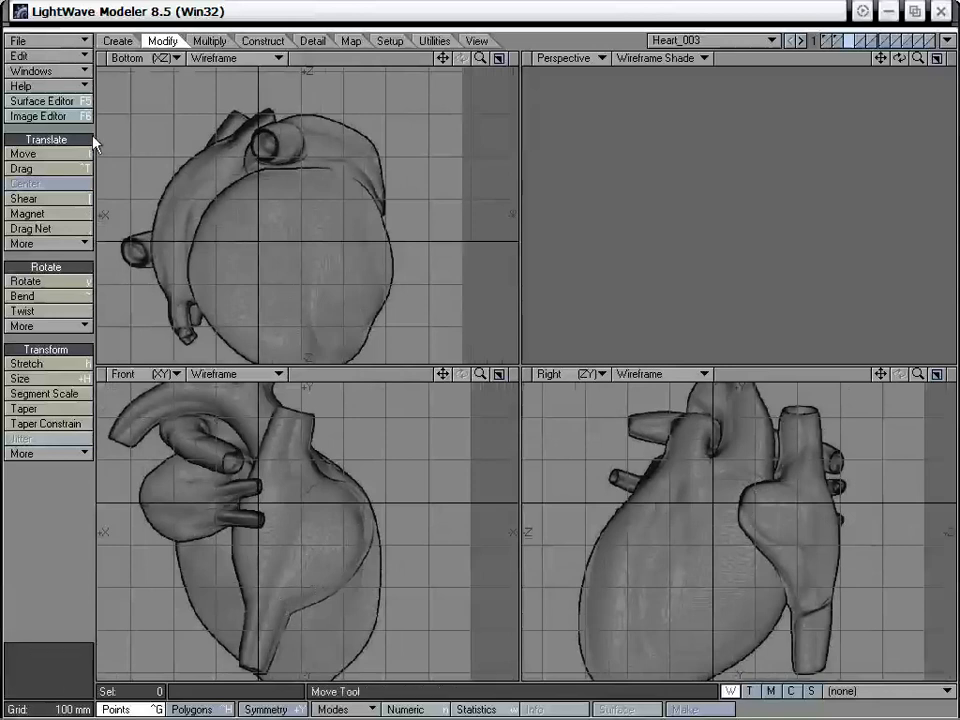
Create a box over the right atrium in the Front view and give it depth to fit the chamber in the Right view
{"action": "left_click", "coordinate": [117, 41]}
{"action": "left_click", "coordinate": [20, 155]}
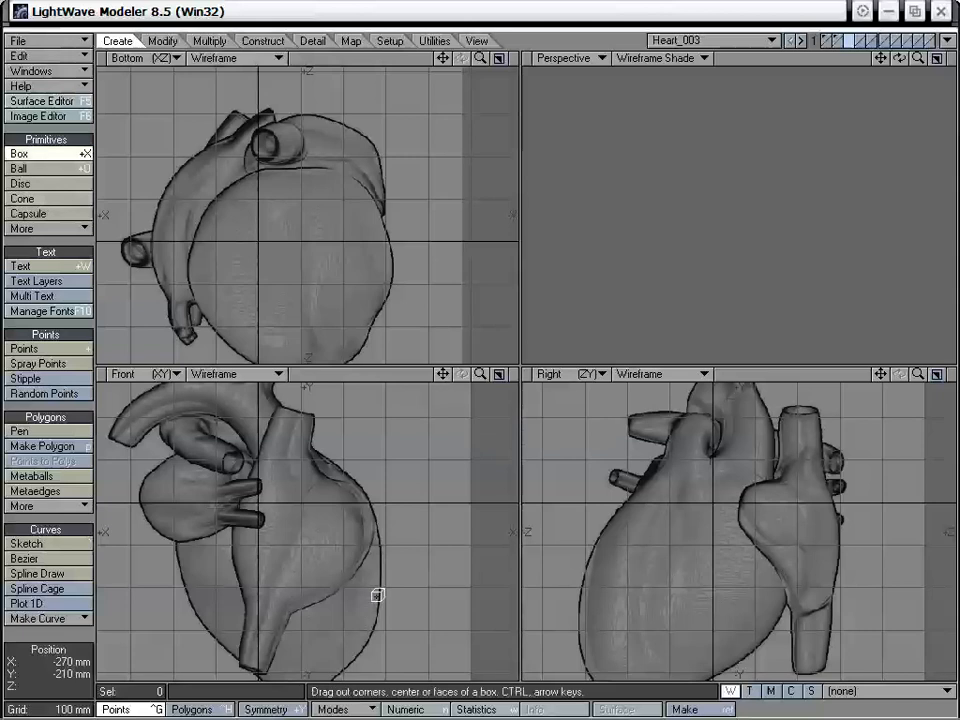
{"action": "left_click_drag", "start_coordinate": [250, 461], "coordinate": [366, 588]}
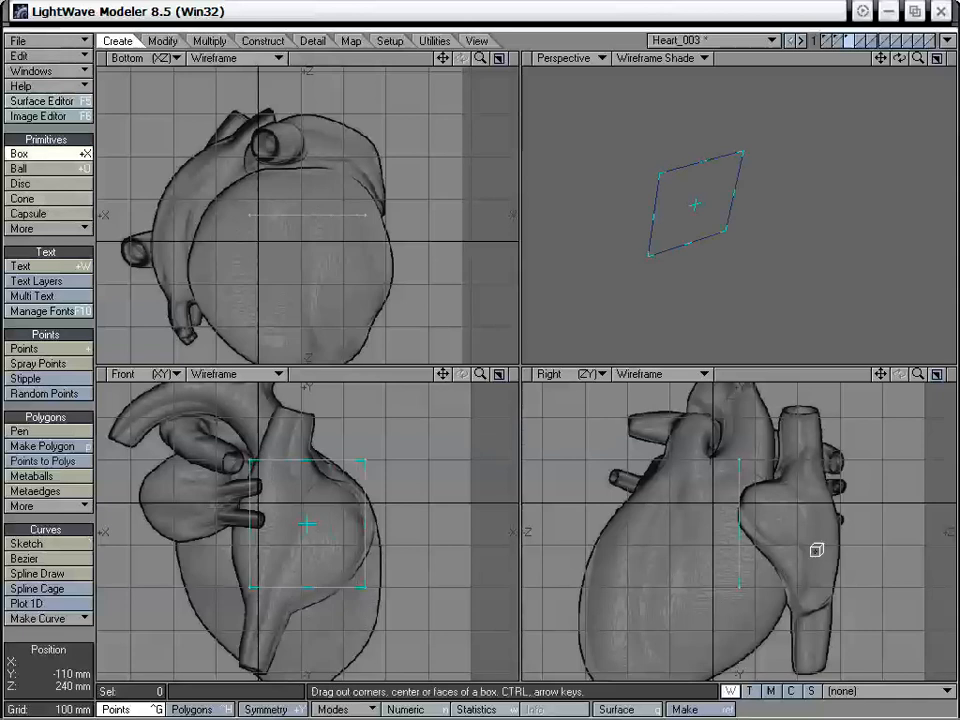
{"action": "left_click_drag", "start_coordinate": [800, 532], "coordinate": [837, 529]}
{"action": "left_click_drag", "start_coordinate": [741, 530], "coordinate": [773, 528]}
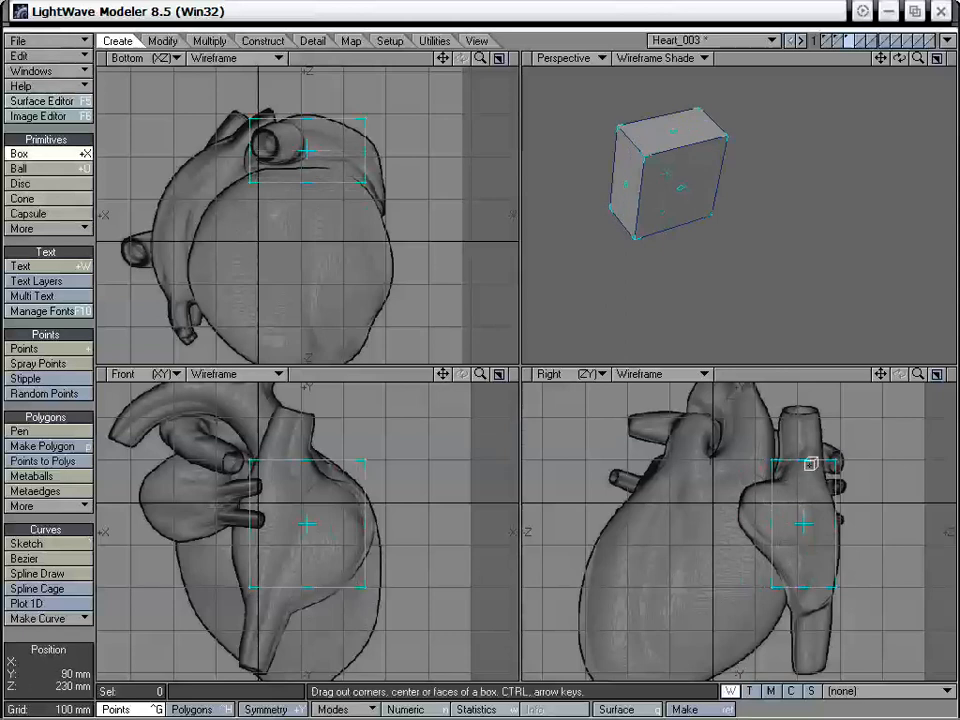
Adjust the box's faces to fit the right atrium, and subdivide it once with Metaform at a 179° maximum smoothing angle
{"action": "left_click_drag", "start_coordinate": [804, 461], "coordinate": [804, 473]}
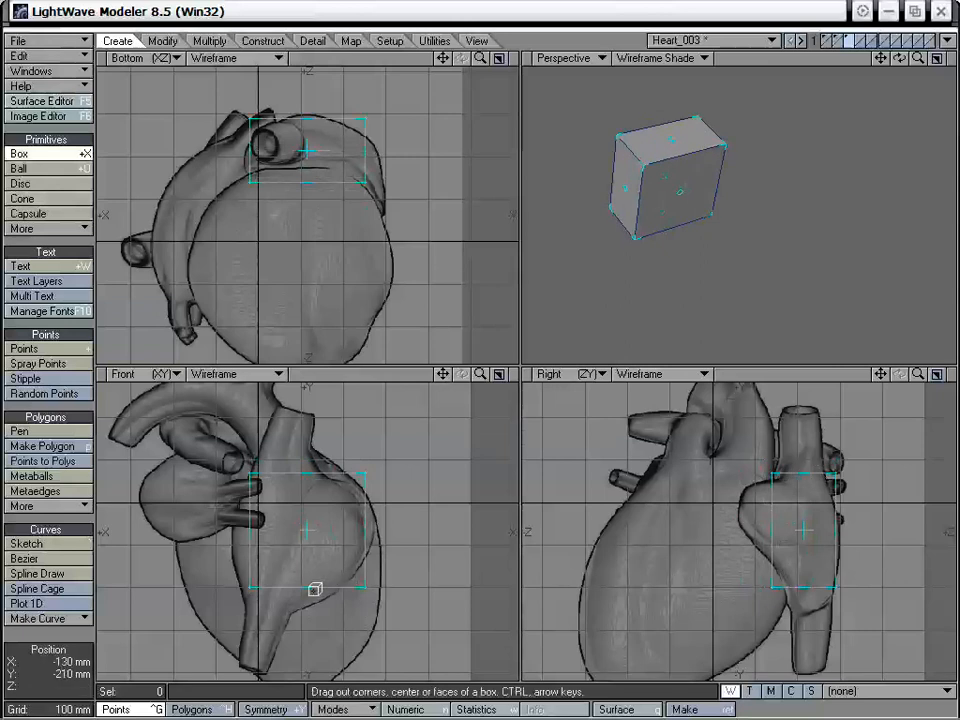
{"action": "left_click_drag", "start_coordinate": [315, 587], "coordinate": [310, 598]}
{"action": "left_click_drag", "start_coordinate": [251, 542], "coordinate": [234, 536]}
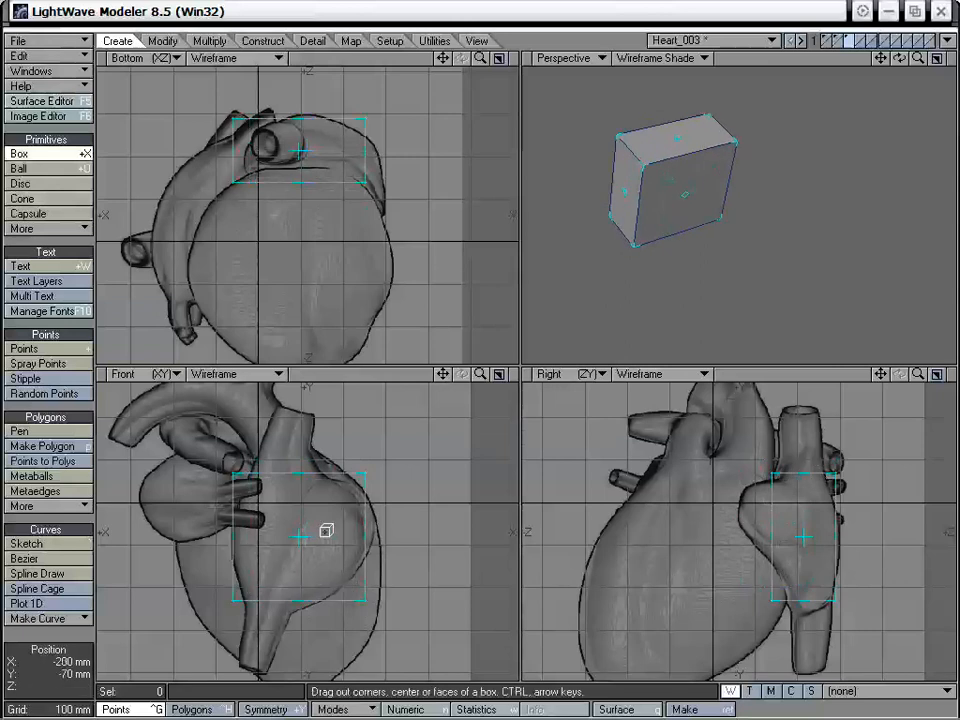
{"action": "left_click_drag", "start_coordinate": [365, 540], "coordinate": [370, 535]}
{"action": "left_click_drag", "start_coordinate": [236, 528], "coordinate": [240, 528]}
{"action": "left_click_drag", "start_coordinate": [381, 544], "coordinate": [347, 540]}
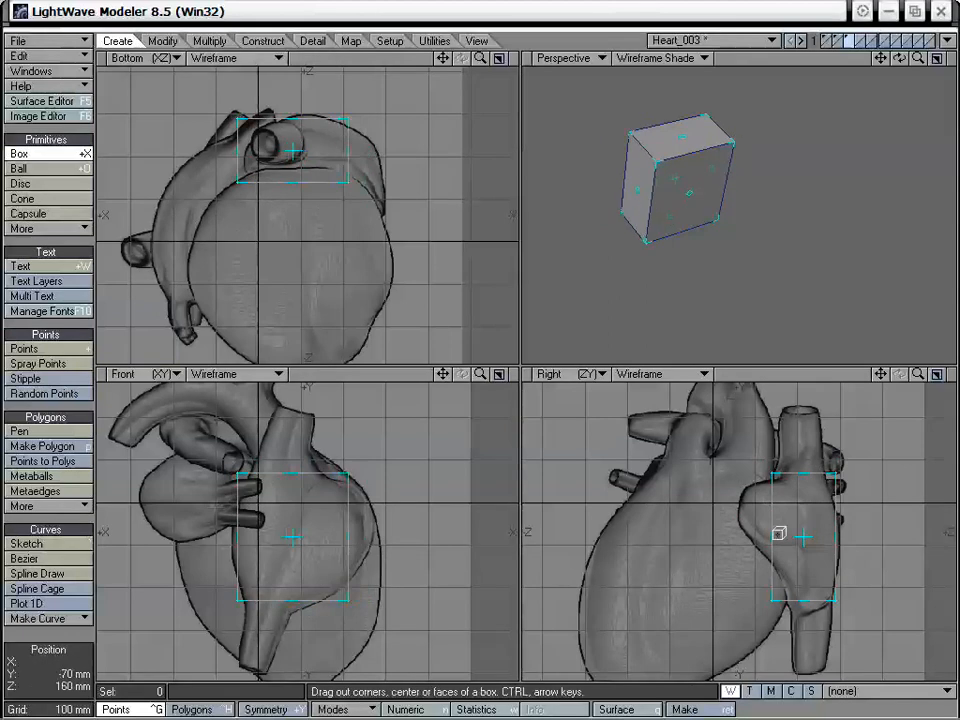
{"action": "key", "text": "space"}
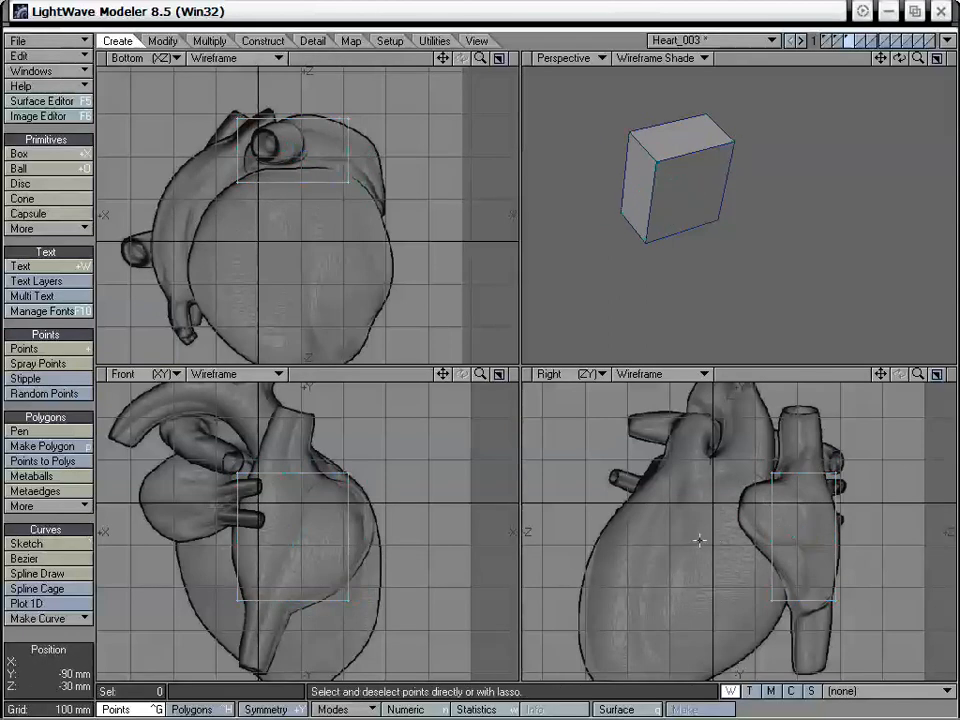
{"action": "key", "text": "shift+d"}
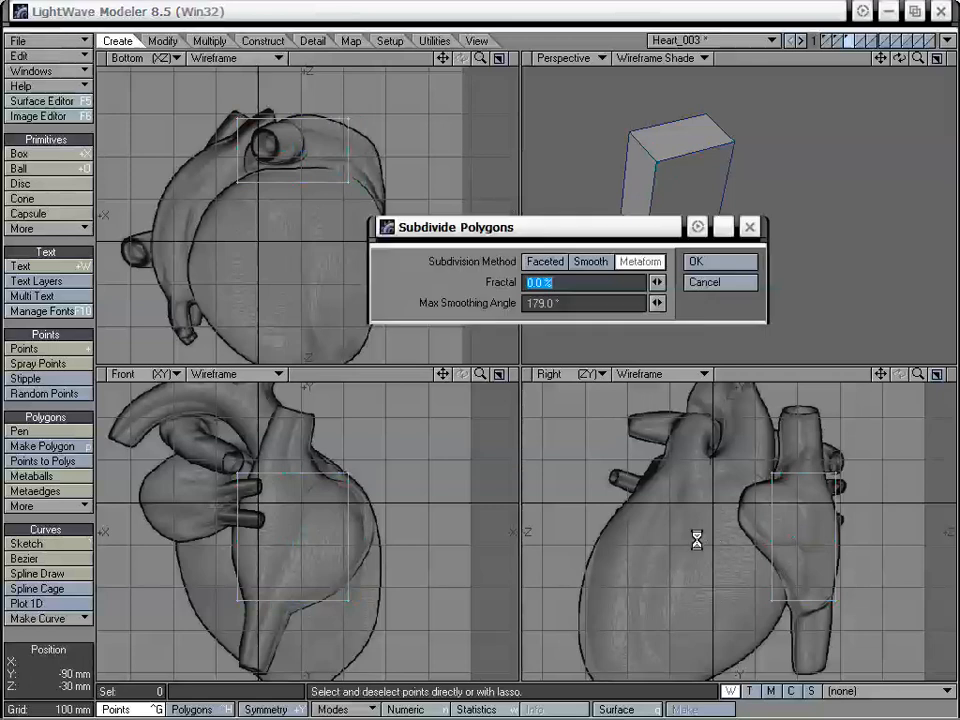
{"action": "left_click", "coordinate": [700, 262]}
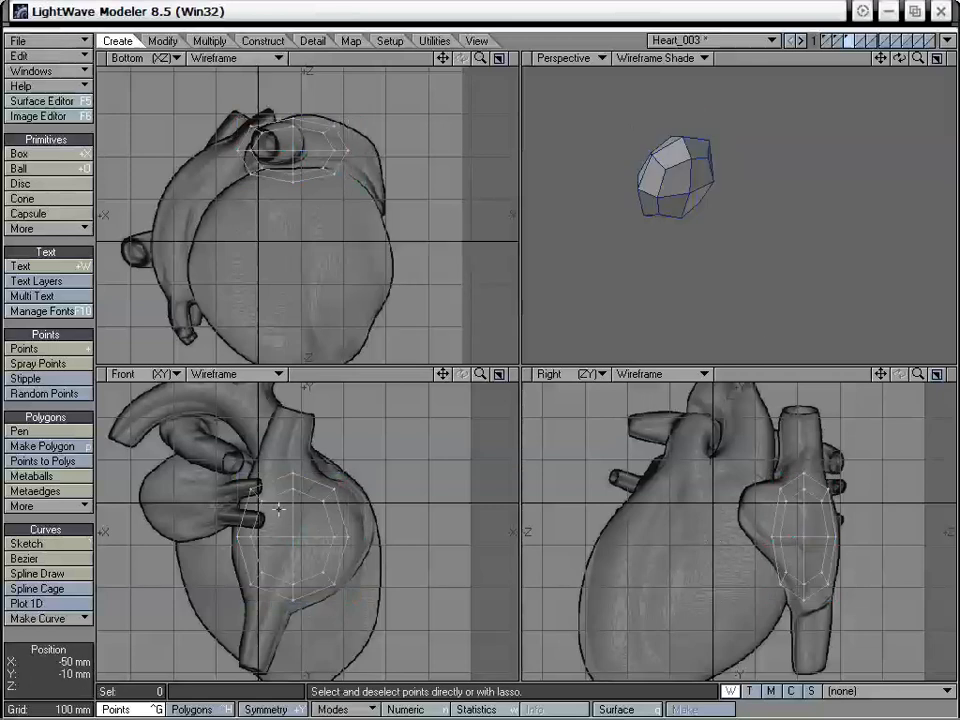
Move the three upper points on the mesh's +X side by 20 mm in X and 10 mm in Y
{"action": "right_click_drag", "start_coordinate": [247, 504], "coordinate": [272, 503]}
{"action": "key", "text": "t"}
{"action": "left_click_drag", "start_coordinate": [251, 490], "coordinate": [243, 486]}
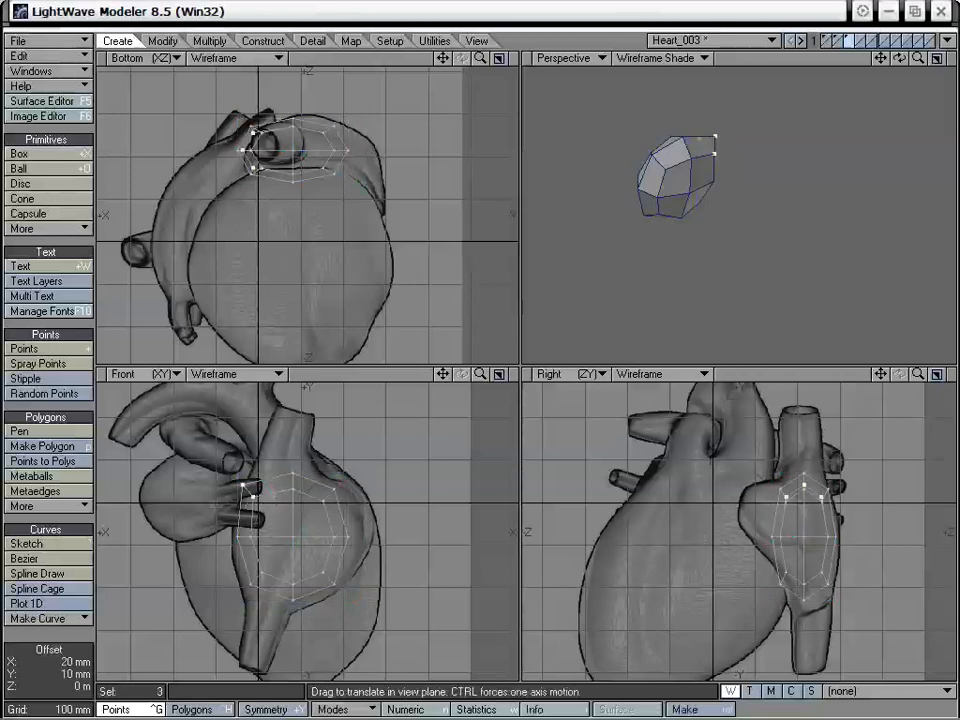
{"action": "key", "text": "space"}
{"action": "key", "text": "slash"}
Move the middle points on the mesh's +X side slightly outward to the atrium outline in the Front view
{"action": "mouse_move", "coordinate": [261, 520]}
{"action": "right_mouse_down"}
{"action": "mouse_move", "coordinate": [243, 541]}
{"action": "mouse_move", "coordinate": [262, 526]}
{"action": "right_mouse_up"}
{"action": "key", "text": "slash"}
{"action": "key", "text": "t"}
{"action": "left_click_drag", "start_coordinate": [252, 526], "coordinate": [248, 526]}
{"action": "key", "text": "space"}
{"action": "key", "text": "slash"}
Move the three lower points on the mesh's +X side outward and down in the Front view
{"action": "mouse_move", "coordinate": [268, 565]}
{"action": "right_mouse_down"}
{"action": "mouse_move", "coordinate": [252, 596]}
{"action": "mouse_move", "coordinate": [279, 575]}
{"action": "right_mouse_up"}
{"action": "key", "text": "t"}
{"action": "key", "text": "space"}
{"action": "key", "text": "slash"}
{"action": "key", "text": "t"}
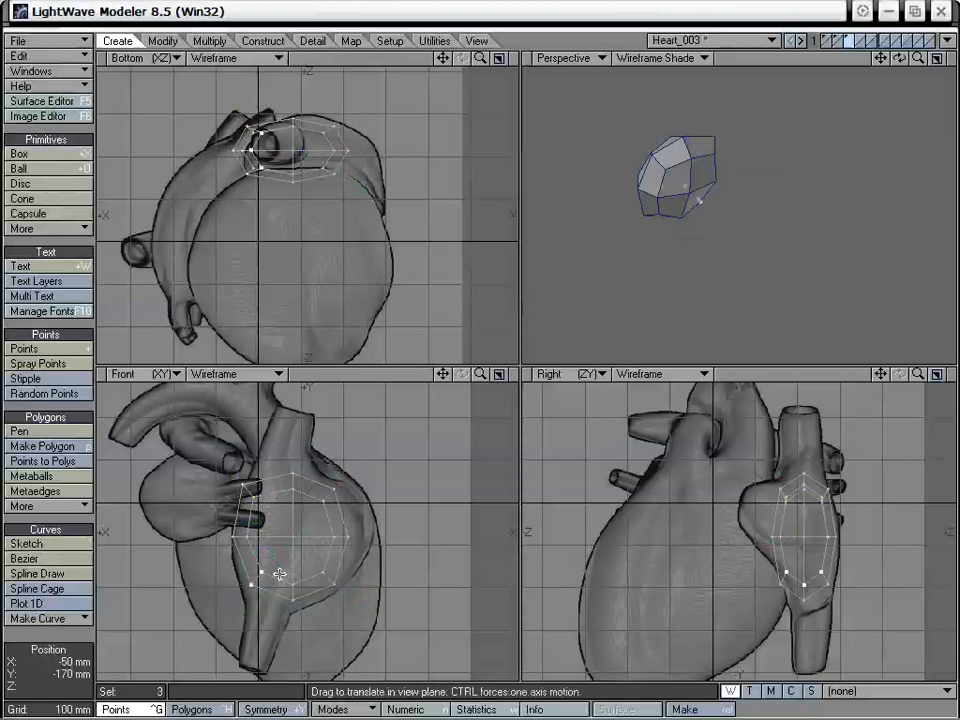
{"action": "left_click_drag", "start_coordinate": [279, 575], "coordinate": [271, 582]}
{"action": "key", "text": "space"}
Move the three lower middle points down and slightly toward +X to the atrium outline in the Front view
{"action": "mouse_move", "coordinate": [271, 555]}
{"action": "right_mouse_down"}
{"action": "mouse_move", "coordinate": [204, 590]}
{"action": "mouse_move", "coordinate": [277, 580]}
{"action": "mouse_move", "coordinate": [305, 589]}
{"action": "right_mouse_up"}
{"action": "key", "text": "t"}
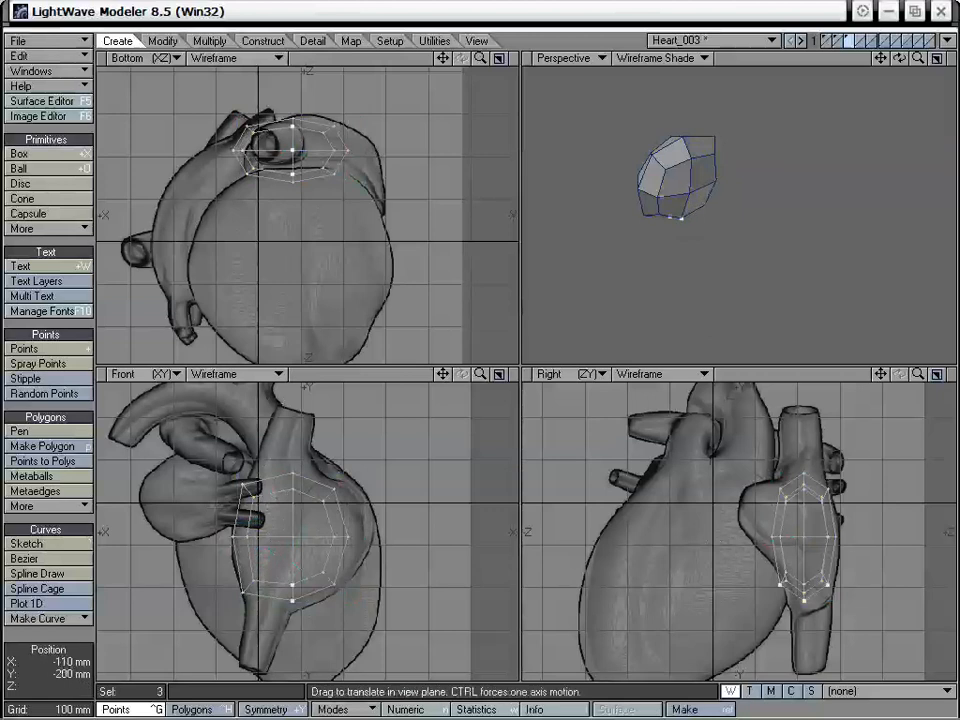
{"action": "left_click_drag", "start_coordinate": [305, 589], "coordinate": [301, 601]}
{"action": "key", "text": "space"}
{"action": "mouse_move", "coordinate": [291, 562]}
{"action": "right_mouse_down"}
{"action": "mouse_move", "coordinate": [270, 649]}
{"action": "mouse_move", "coordinate": [303, 600]}
{"action": "right_mouse_up"}
Move the three upper middle points slightly up and toward +X in the Front view
{"action": "mouse_move", "coordinate": [306, 460]}
{"action": "right_mouse_down"}
{"action": "mouse_move", "coordinate": [291, 510]}
{"action": "mouse_move", "coordinate": [303, 482]}
{"action": "right_mouse_up"}
{"action": "key", "text": "t"}
{"action": "left_click_drag", "start_coordinate": [297, 486], "coordinate": [289, 482]}
{"action": "key", "text": "space"}
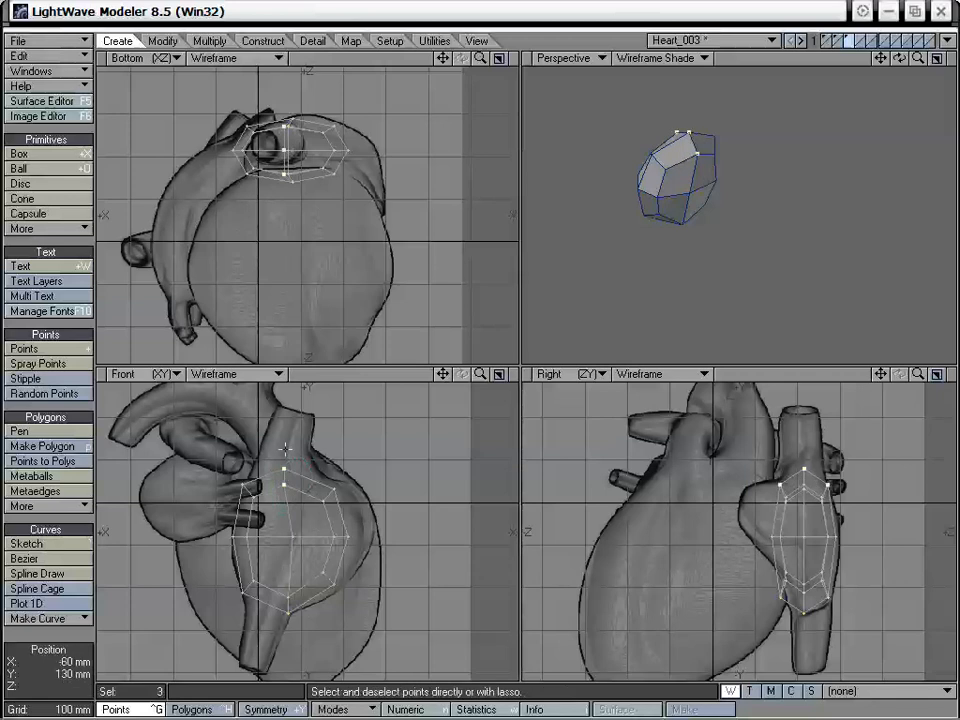
Move the upper and middle points on the mesh's -X side inward and up in the Front view
{"action": "mouse_move", "coordinate": [292, 447]}
{"action": "right_mouse_down"}
{"action": "mouse_move", "coordinate": [318, 500]}
{"action": "mouse_move", "coordinate": [350, 525]}
{"action": "right_mouse_up"}
{"action": "key", "text": "t"}
{"action": "left_click_drag", "start_coordinate": [342, 512], "coordinate": [333, 499]}
{"action": "key", "text": "space"}
{"action": "mouse_move", "coordinate": [355, 450]}
{"action": "right_mouse_down"}
{"action": "mouse_move", "coordinate": [328, 444]}
{"action": "mouse_move", "coordinate": [345, 532]}
{"action": "right_mouse_up"}
{"action": "key", "text": "t"}
{"action": "left_click_drag", "start_coordinate": [338, 531], "coordinate": [336, 531]}
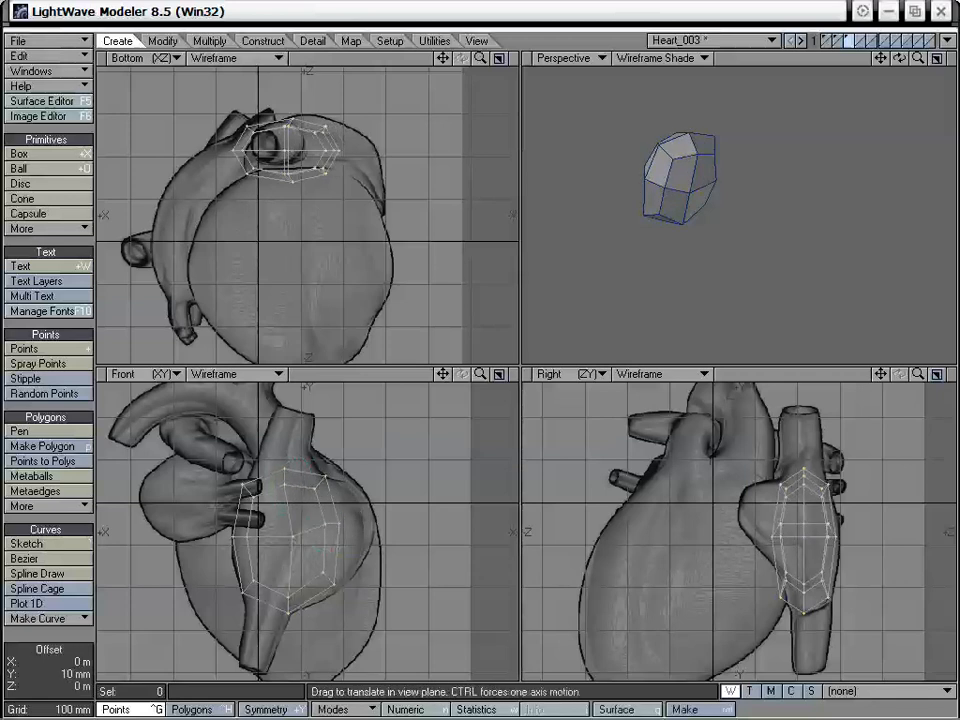
Move the three middle points on the mesh's -X side outward and down in the Front view
{"action": "key", "text": "space"}
{"action": "right_click_drag", "start_coordinate": [345, 549], "coordinate": [354, 546]}
{"action": "key", "text": "t"}
{"action": "left_click_drag", "start_coordinate": [339, 524], "coordinate": [348, 532]}
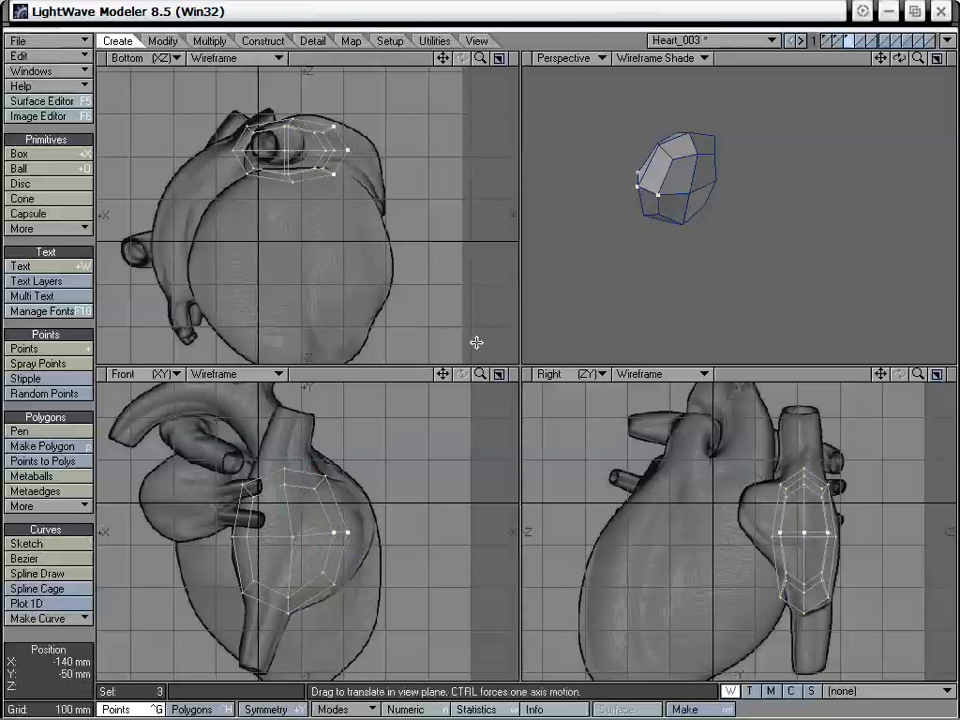
{"action": "key", "text": "space"}
{"action": "mouse_move", "coordinate": [360, 490]}
{"action": "right_mouse_down"}
{"action": "mouse_move", "coordinate": [443, 568]}
{"action": "mouse_move", "coordinate": [443, 560]}
{"action": "right_mouse_up"}
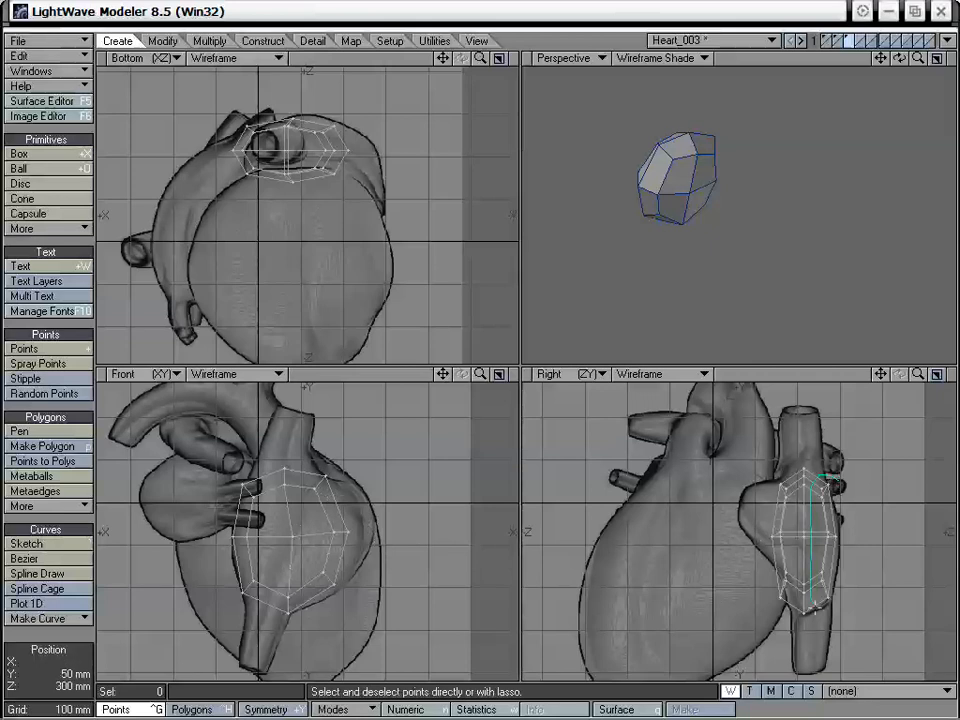
Move the nine points on the mesh's +Z side by 10 mm in Z to match the Right view outline
{"action": "right_click_drag", "start_coordinate": [843, 623], "coordinate": [845, 500]}
{"action": "key", "text": "t"}
{"action": "left_click_drag", "start_coordinate": [827, 525], "coordinate": [832, 525]}
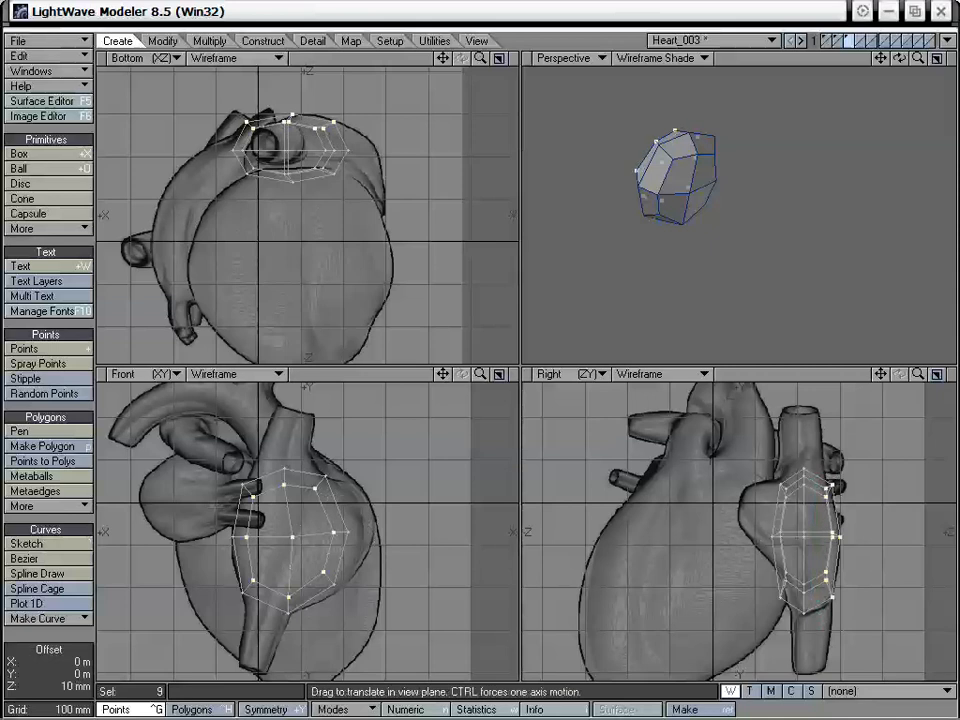
{"action": "key", "text": "space"}
{"action": "key", "text": "slash"}
Move the lower points on the mesh's -Z side slightly toward +Z to the atrium outline in the Right view
{"action": "left_click", "coordinate": [832, 485]}
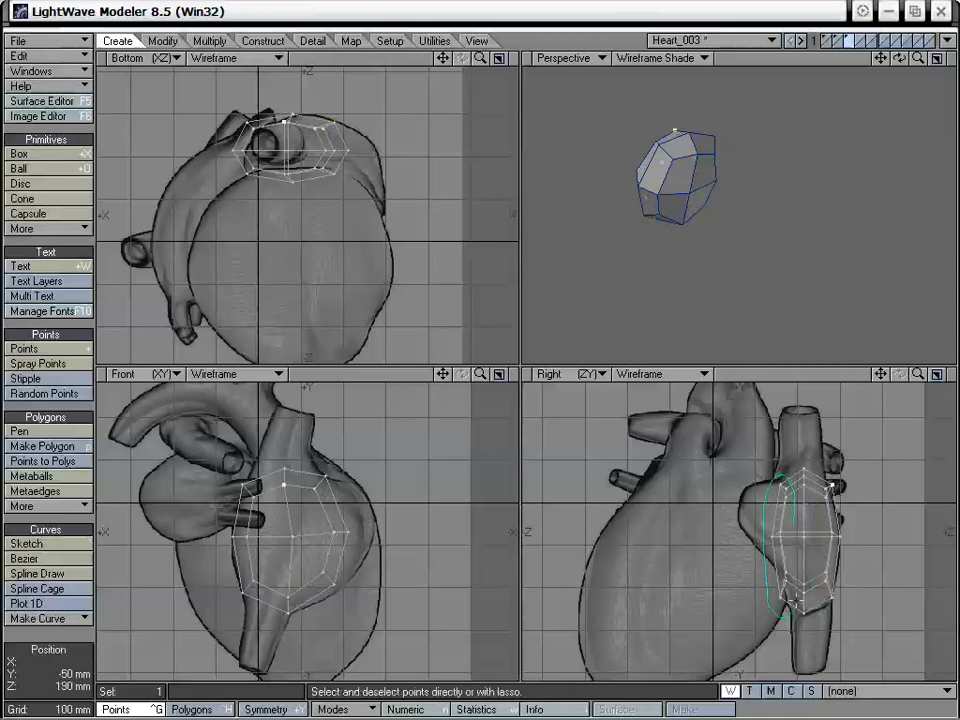
{"action": "right_click_drag", "start_coordinate": [796, 600], "coordinate": [797, 575]}
{"action": "key", "text": "t"}
{"action": "key", "text": "space"}
{"action": "key", "text": "slash"}
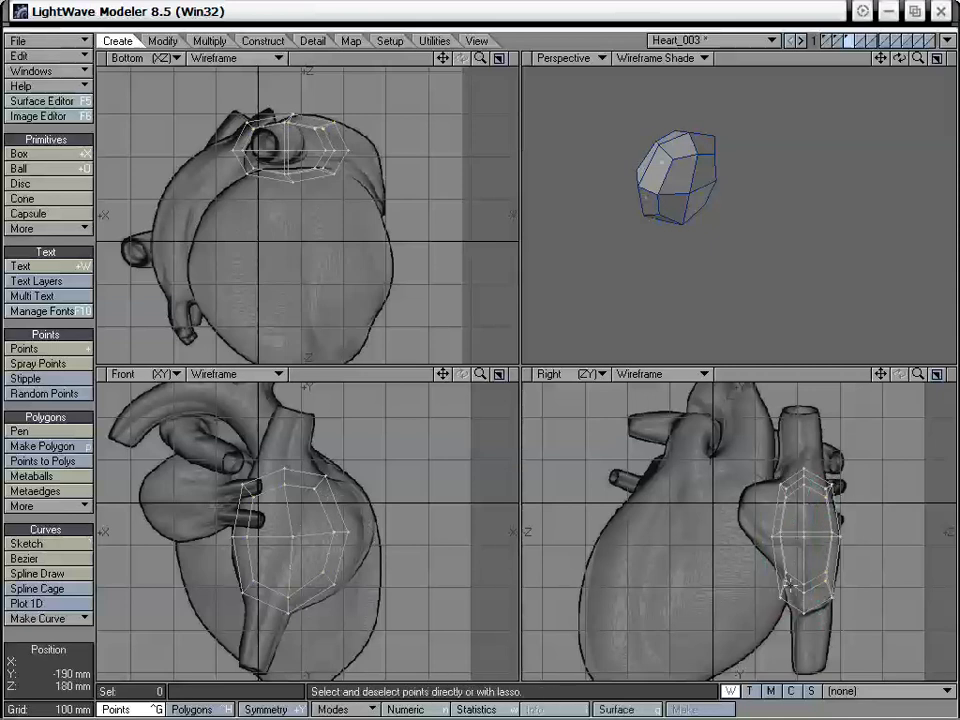
{"action": "key", "text": "t"}
{"action": "key", "text": "space"}
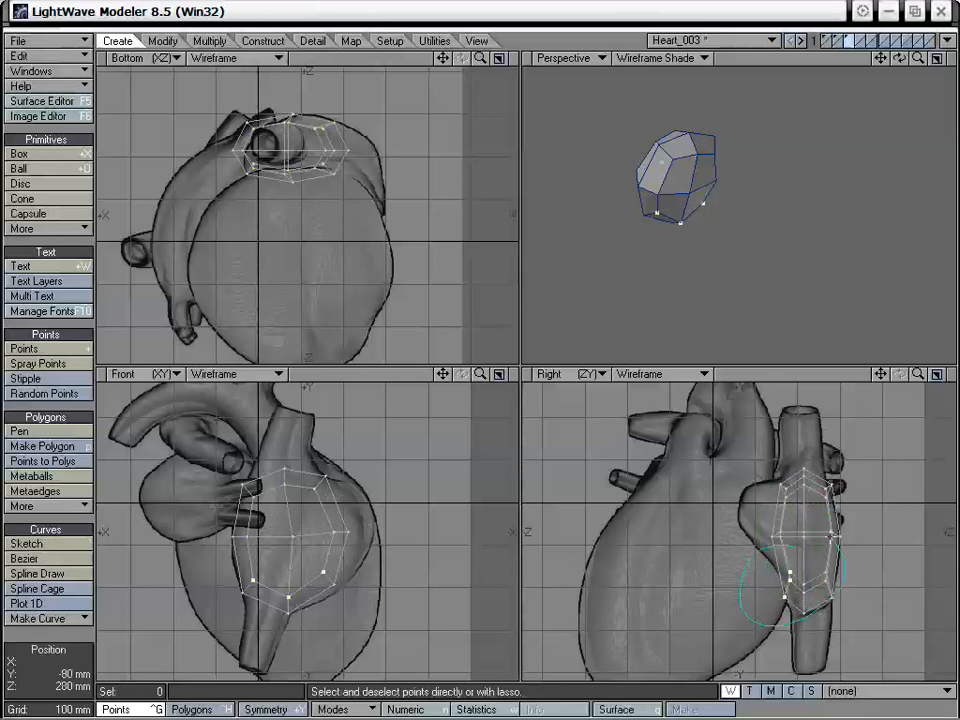
Lower the upper points on the mesh's +X side slightly in the Front view
{"action": "mouse_move", "coordinate": [443, 374]}
{"action": "left_mouse_down"}
{"action": "mouse_move", "coordinate": [510, 374]}
{"action": "mouse_move", "coordinate": [443, 374]}
{"action": "mouse_move", "coordinate": [449, 416]}
{"action": "mouse_move", "coordinate": [445, 385]}
{"action": "mouse_move", "coordinate": [476, 374]}
{"action": "mouse_move", "coordinate": [466, 374]}
{"action": "mouse_move", "coordinate": [447, 291]}
{"action": "mouse_move", "coordinate": [443, 372]}
{"action": "left_mouse_up"}
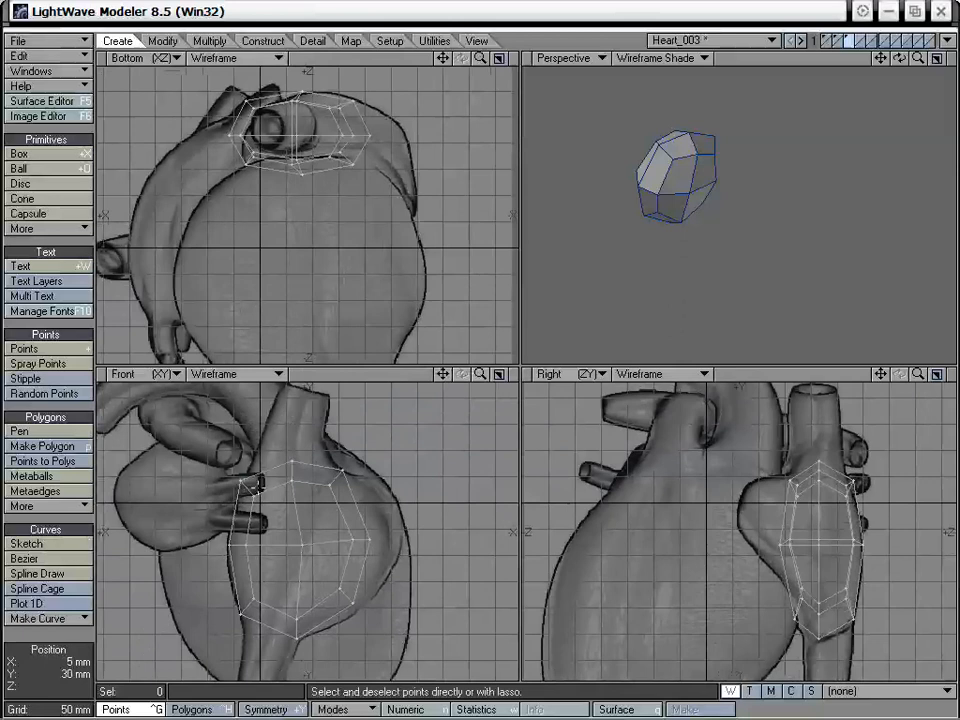
{"action": "right_click_drag", "start_coordinate": [222, 500], "coordinate": [258, 499]}
{"action": "key", "text": "t"}
{"action": "left_click_drag", "start_coordinate": [254, 496], "coordinate": [254, 499]}
{"action": "key", "text": "space"}
{"action": "mouse_move", "coordinate": [255, 450]}
{"action": "right_mouse_down"}
{"action": "mouse_move", "coordinate": [186, 503]}
{"action": "mouse_move", "coordinate": [264, 505]}
{"action": "right_mouse_up"}
{"action": "left_click_drag", "start_coordinate": [345, 498], "coordinate": [353, 458], "text": "alt"}
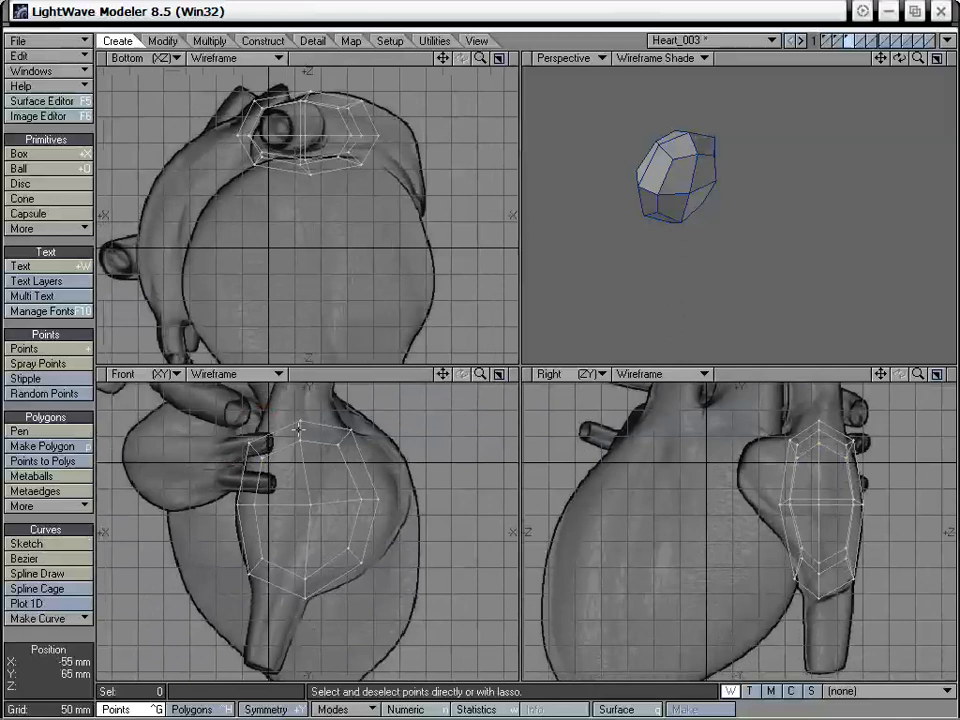
Examine the mesh's top faces where the upper vessel meets the atrium, and compare the mesh with the backdrop outlines
{"action": "left_click_drag", "start_coordinate": [443, 374], "coordinate": [441, 411]}
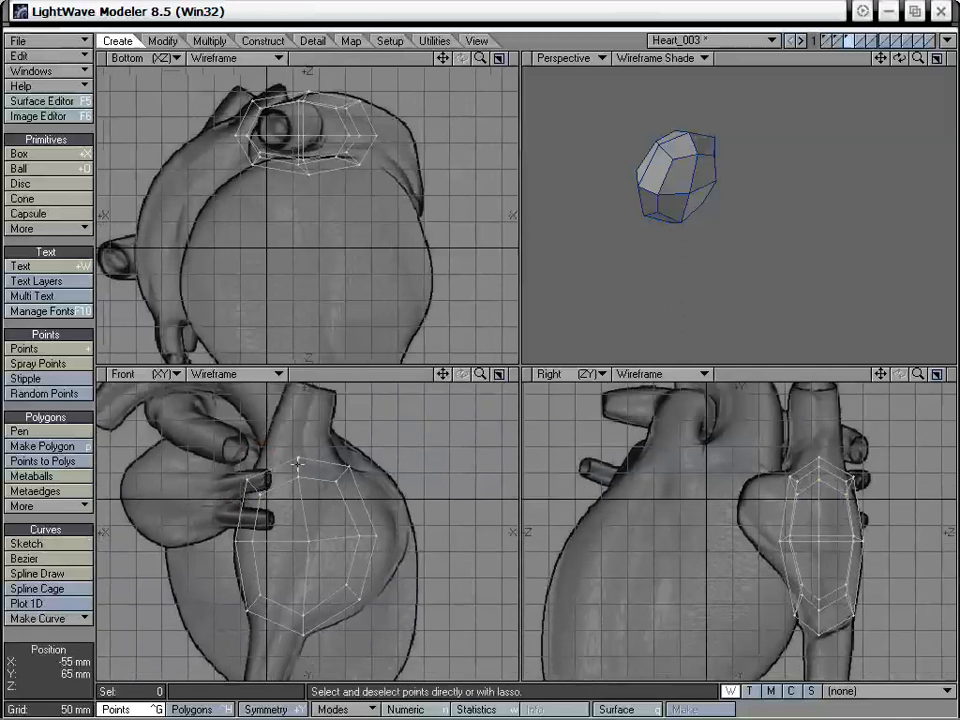
{"action": "key", "text": "ctrl+h"}
{"action": "left_click_drag", "start_coordinate": [292, 466], "coordinate": [317, 466]}
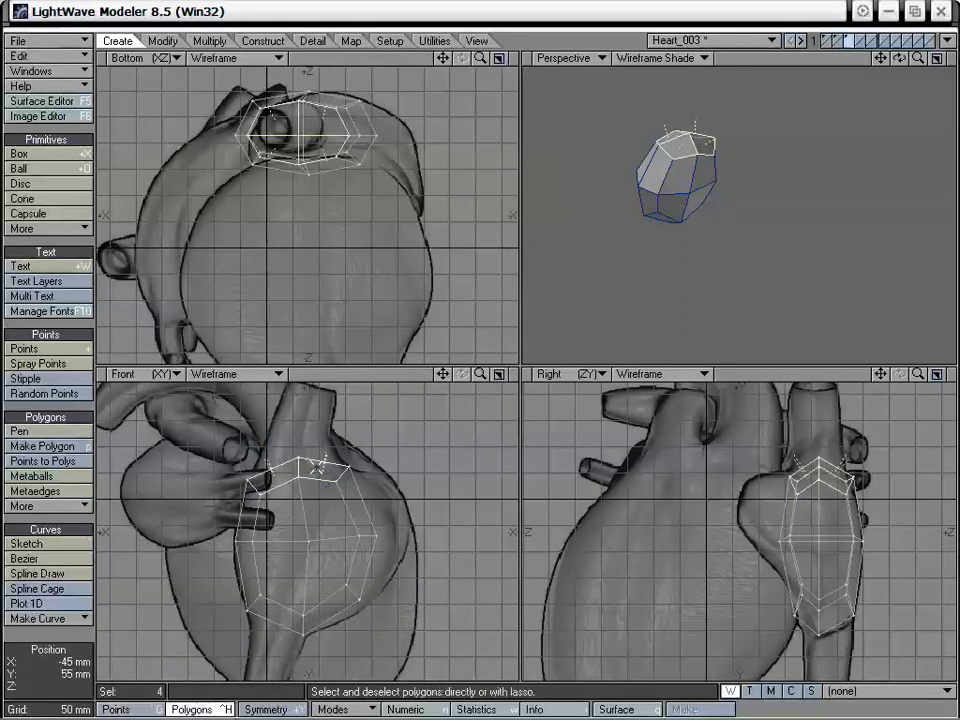
{"action": "left_click_drag", "start_coordinate": [320, 155], "coordinate": [296, 157]}
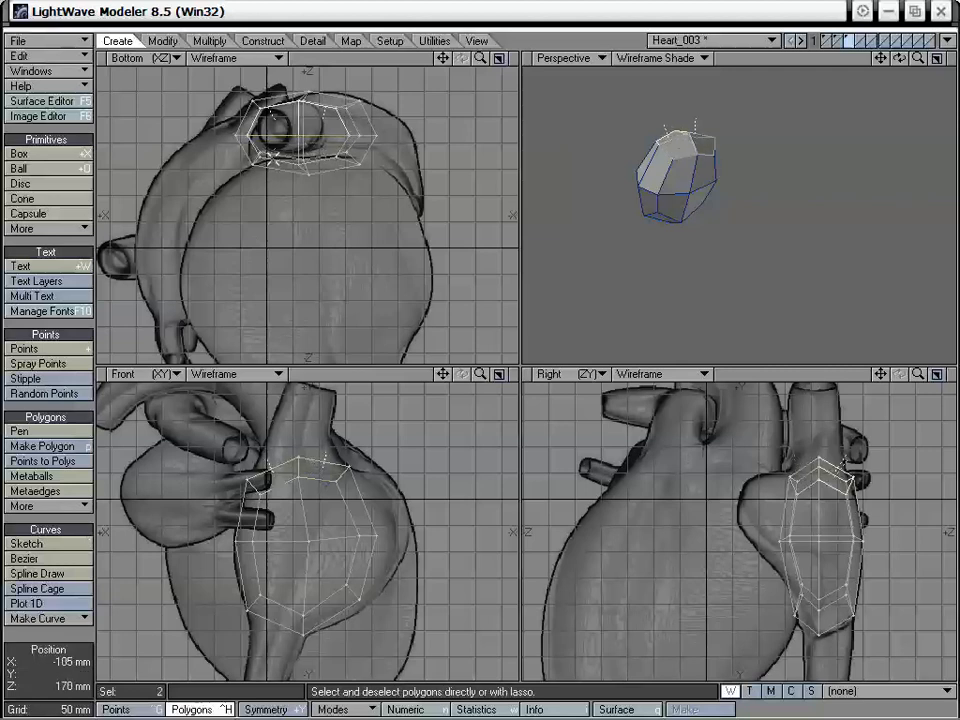
{"action": "mouse_move", "coordinate": [361, 115]}
{"action": "right_mouse_down"}
{"action": "mouse_move", "coordinate": [222, 132]}
{"action": "mouse_move", "coordinate": [235, 150]}
{"action": "right_mouse_up"}
{"action": "mouse_move", "coordinate": [705, 190]}
{"action": "left_mouse_down", "text": "alt"}
{"action": "mouse_move", "coordinate": [668, 246]}
{"action": "mouse_move", "coordinate": [703, 194]}
{"action": "left_mouse_up", "text": "alt"}
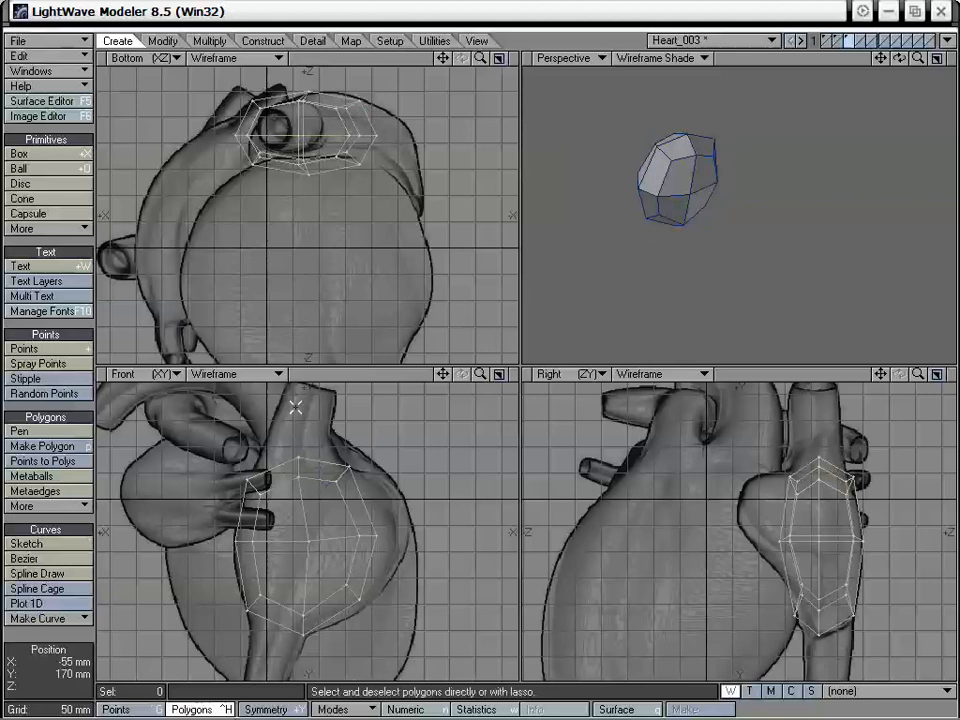
{"action": "left_click_drag", "start_coordinate": [357, 508], "coordinate": [367, 360], "text": "alt"}
{"action": "left_click_drag", "start_coordinate": [378, 453], "coordinate": [332, 594], "text": "alt"}
{"action": "left_click_drag", "start_coordinate": [390, 523], "coordinate": [360, 535], "text": "alt"}
{"action": "left_click_drag", "start_coordinate": [640, 432], "coordinate": [688, 521], "text": "alt"}
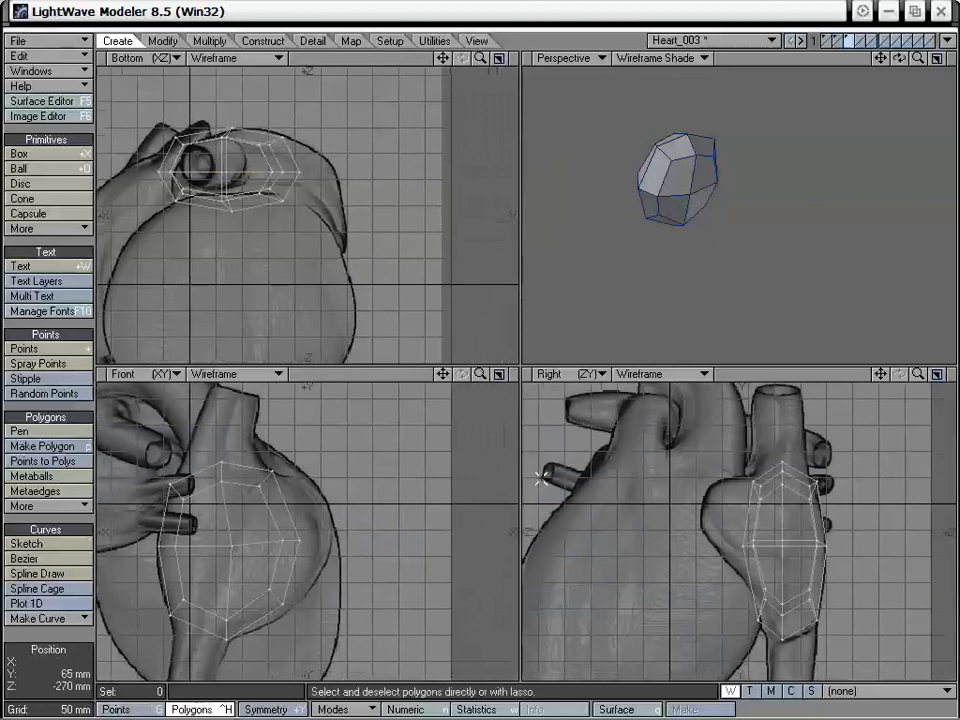
{"action": "left_click_drag", "start_coordinate": [315, 261], "coordinate": [299, 271], "text": "alt"}
{"action": "left_click_drag", "start_coordinate": [709, 223], "coordinate": [731, 229], "text": "alt"}
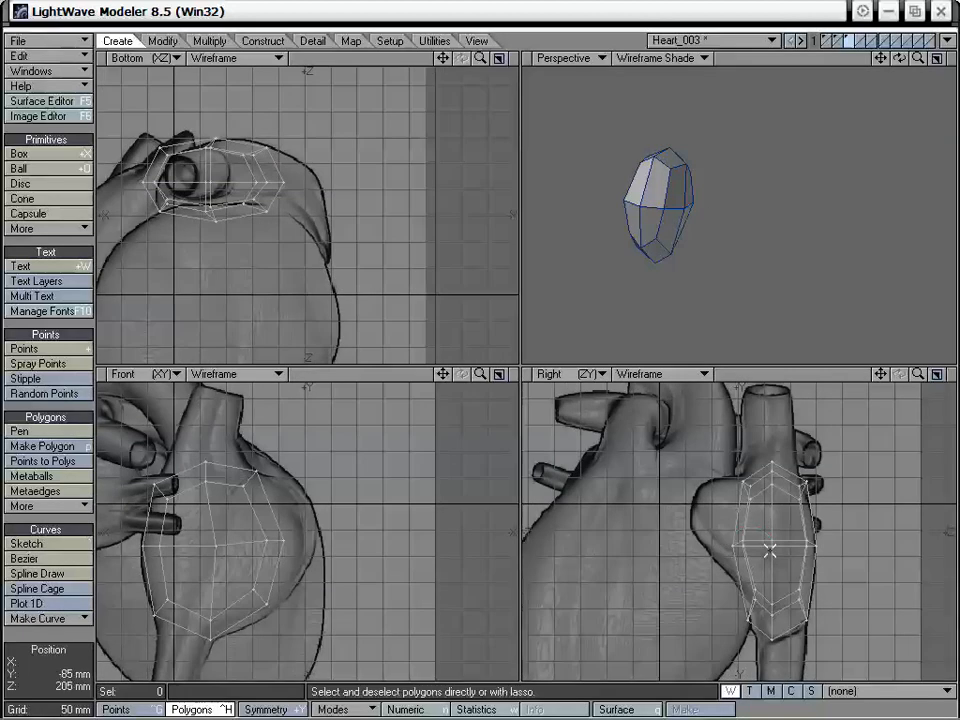
Move the middle points on the mesh's -Z side inward toward +Z in the Right view
{"action": "key", "text": "space"}
{"action": "mouse_move", "coordinate": [752, 529]}
{"action": "right_mouse_down"}
{"action": "mouse_move", "coordinate": [734, 523]}
{"action": "mouse_move", "coordinate": [750, 539]}
{"action": "right_mouse_up"}
{"action": "key", "text": "t"}
{"action": "left_click_drag", "start_coordinate": [745, 543], "coordinate": [760, 544]}
{"action": "key", "text": "slash"}
Move the two outermost middle points at the +X and -X ends toward +Z in the Right view
{"action": "right_click_drag", "start_coordinate": [773, 531], "coordinate": [780, 549]}
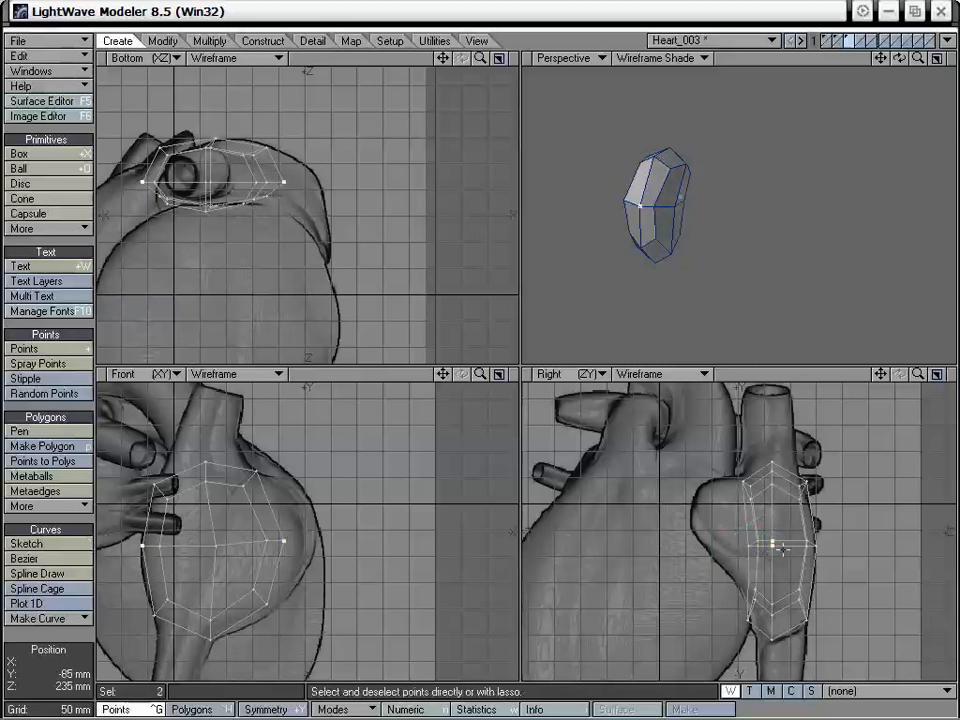
{"action": "key", "text": "t"}
{"action": "left_click_drag", "start_coordinate": [774, 545], "coordinate": [786, 545]}
{"action": "key", "text": "space"}
{"action": "key", "text": "slash"}
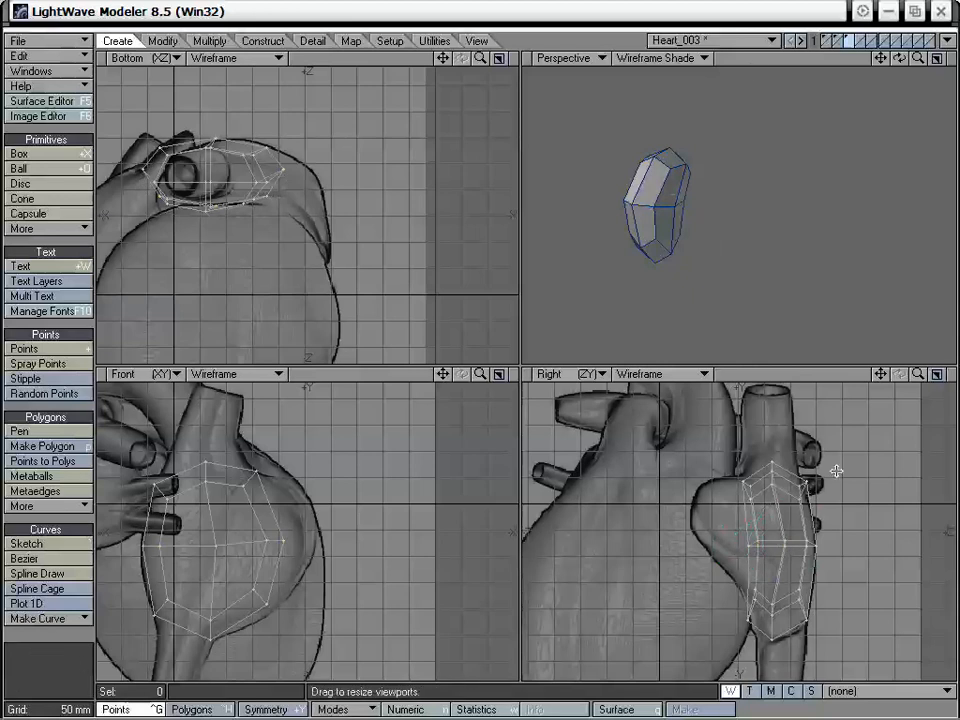
Convert the atrium mesh on the third layer to a smooth subpatch surface
{"action": "left_click", "coordinate": [836, 41], "text": "shift"}
{"action": "left_click", "coordinate": [826, 41], "text": "shift"}
{"action": "left_click_drag", "start_coordinate": [763, 135], "coordinate": [770, 200], "text": "alt"}
{"action": "key", "text": "Tab"}
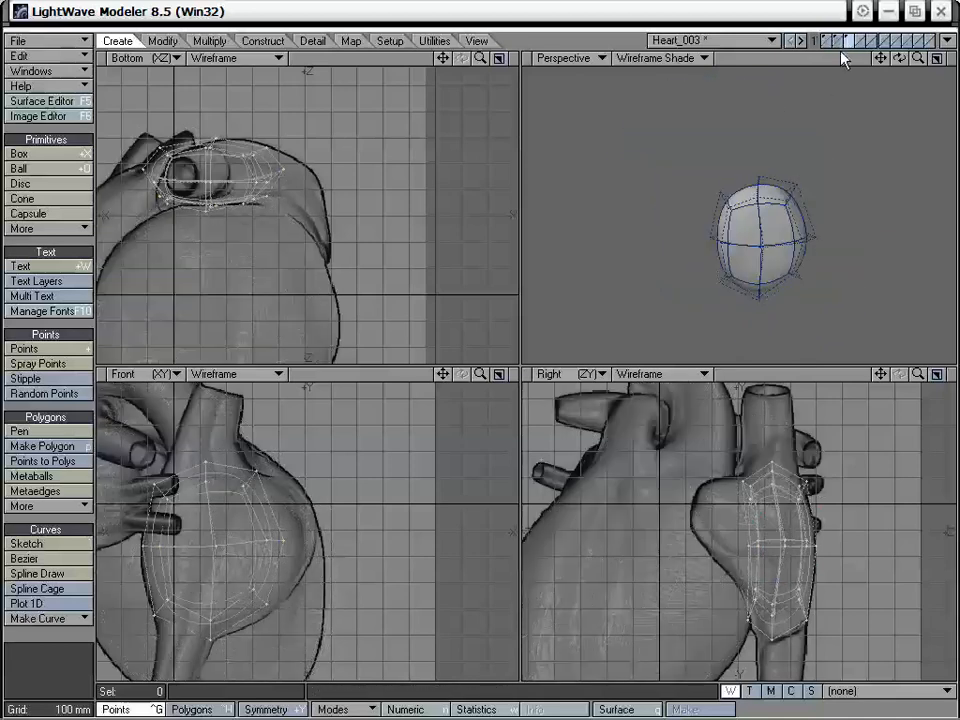
Bring the first and second layers into the foreground together with the atrium layer
{"action": "left_click", "coordinate": [838, 42], "text": "shift"}
{"action": "left_click", "coordinate": [827, 42], "text": "shift"}
{"action": "left_click_drag", "start_coordinate": [803, 90], "coordinate": [764, 219], "text": "alt"}
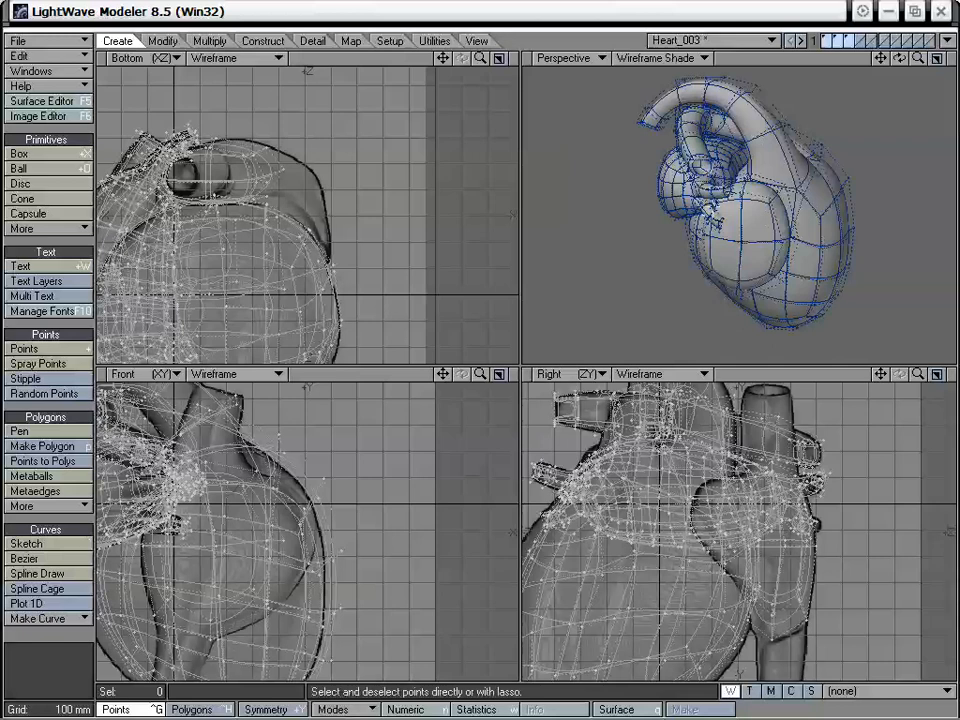
Adjust the atrium's points in the Perspective view so it sits closer against the ventricles
{"action": "mouse_move", "coordinate": [718, 222]}
{"action": "left_mouse_down", "text": "alt"}
{"action": "mouse_move", "coordinate": [791, 163]}
{"action": "mouse_move", "coordinate": [796, 177]}
{"action": "mouse_move", "coordinate": [823, 163]}
{"action": "mouse_move", "coordinate": [794, 150]}
{"action": "mouse_move", "coordinate": [810, 141]}
{"action": "left_mouse_up", "text": "alt"}
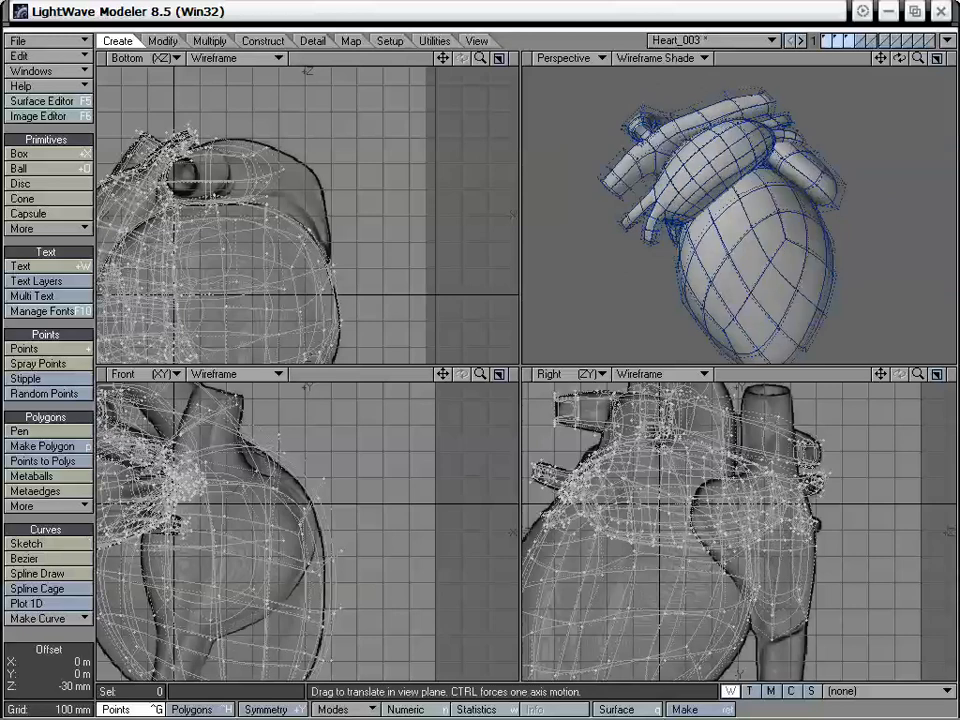
{"action": "mouse_move", "coordinate": [800, 150]}
{"action": "left_mouse_down", "text": "alt"}
{"action": "mouse_move", "coordinate": [781, 160]}
{"action": "mouse_move", "coordinate": [804, 173]}
{"action": "left_mouse_up", "text": "alt"}
{"action": "left_click_drag", "start_coordinate": [807, 175], "coordinate": [725, 146]}
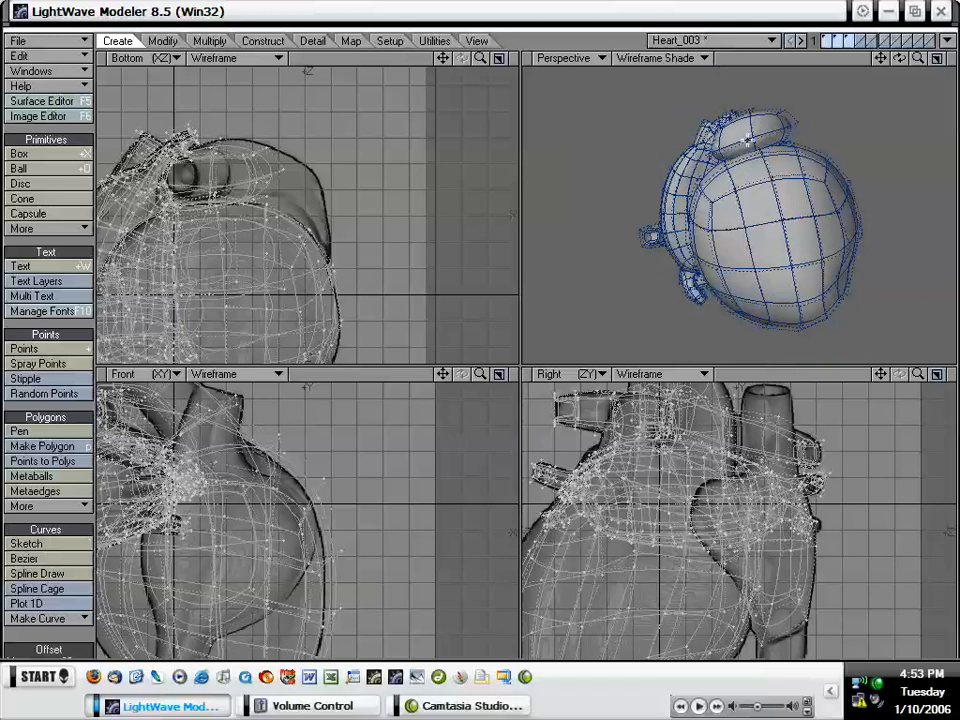
{"action": "left_click", "coordinate": [769, 173]}
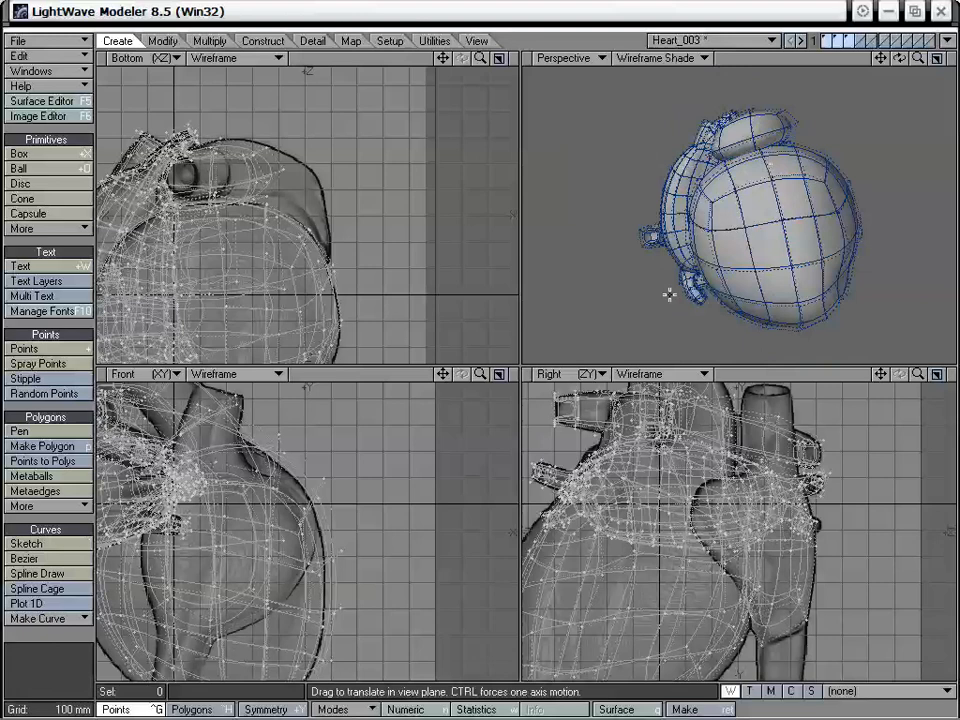
{"action": "left_click_drag", "start_coordinate": [723, 265], "coordinate": [738, 188], "text": "alt"}
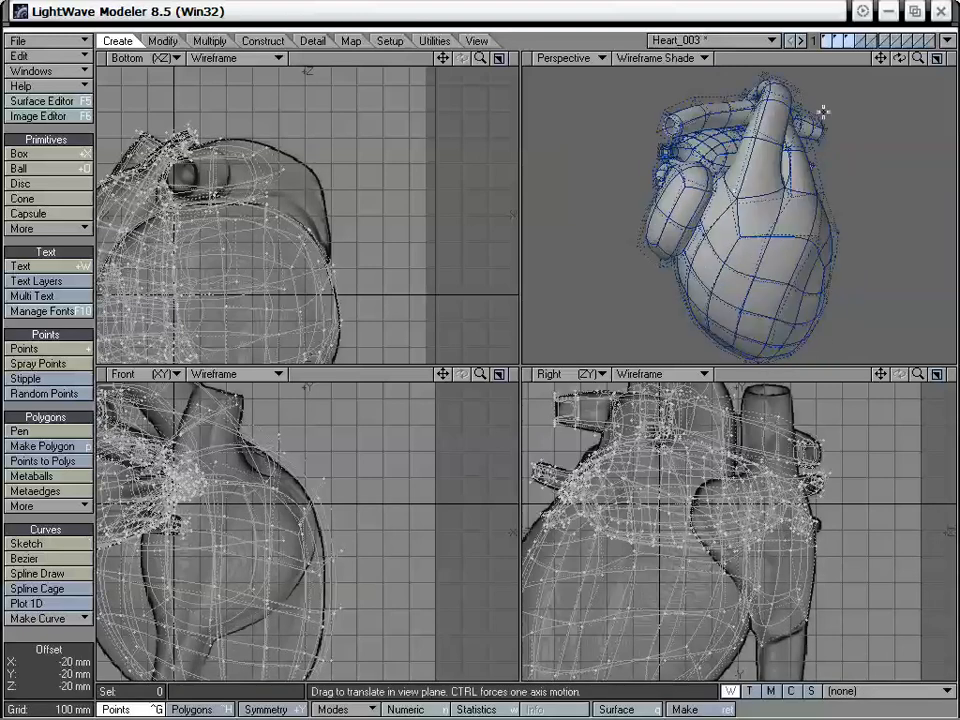
Reshape the atrium's front and side points up close in the Perspective view to follow the ventricle surface
{"action": "left_click_drag", "start_coordinate": [920, 59], "coordinate": [900, 78]}
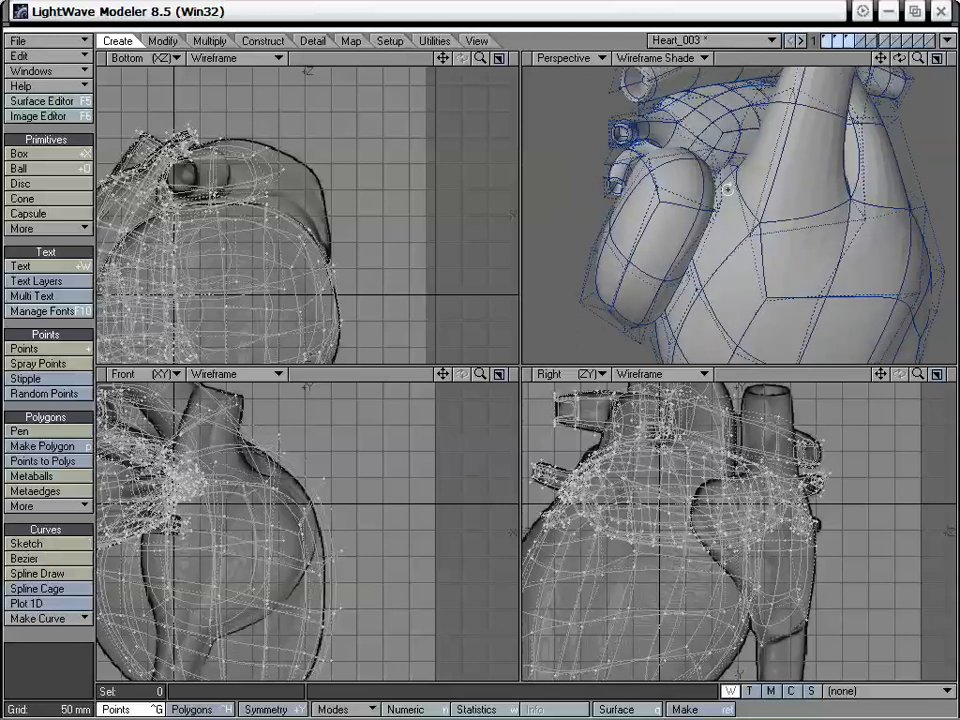
{"action": "left_click_drag", "start_coordinate": [724, 188], "coordinate": [690, 286], "text": "alt"}
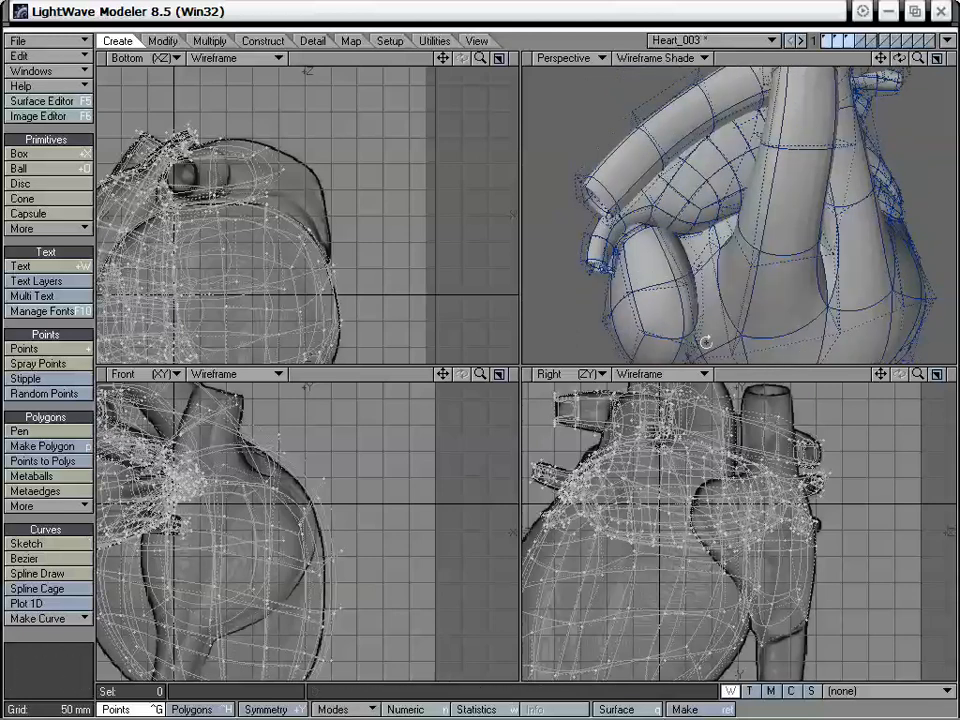
{"action": "left_click_drag", "start_coordinate": [705, 339], "coordinate": [735, 259], "text": "alt"}
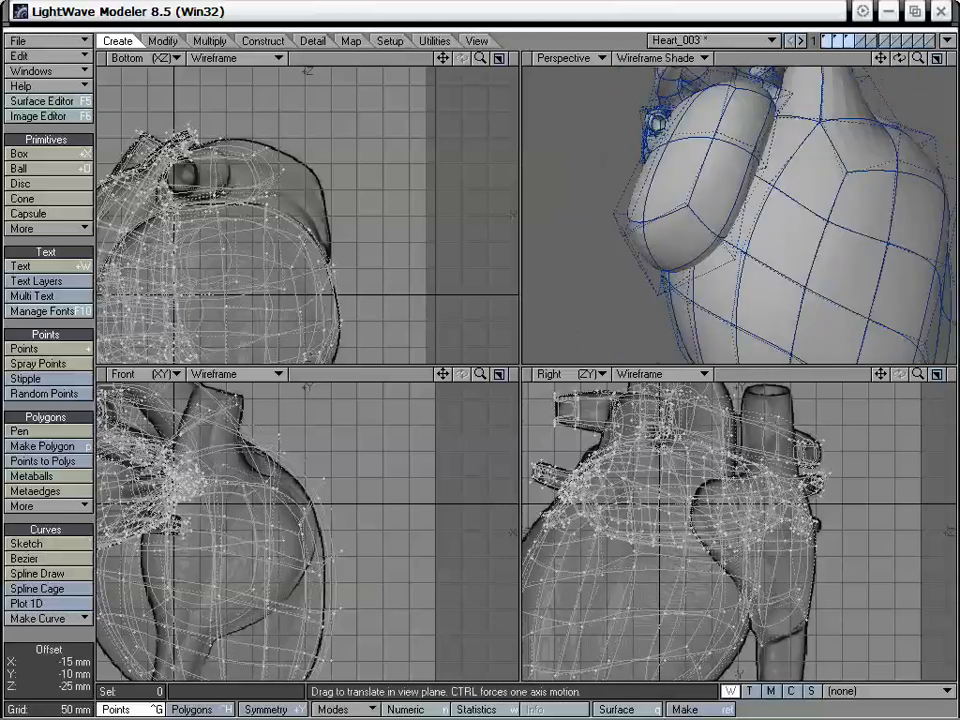
{"action": "left_click_drag", "start_coordinate": [714, 214], "coordinate": [697, 267], "text": "alt"}
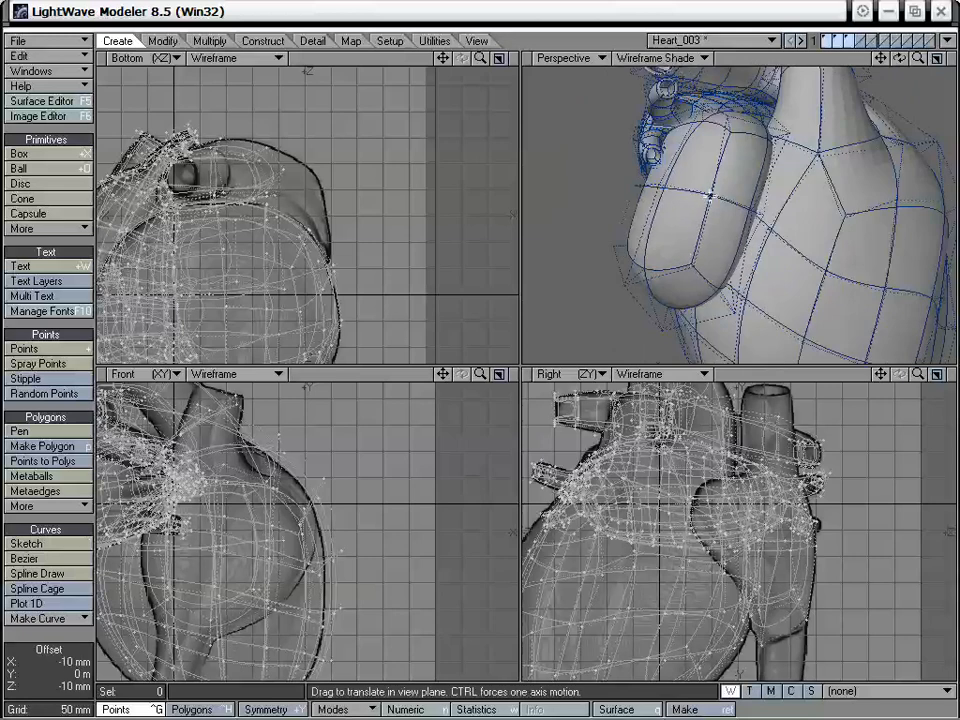
{"action": "left_click_drag", "start_coordinate": [710, 196], "coordinate": [741, 253], "text": "alt"}
{"action": "left_click_drag", "start_coordinate": [711, 209], "coordinate": [722, 221]}
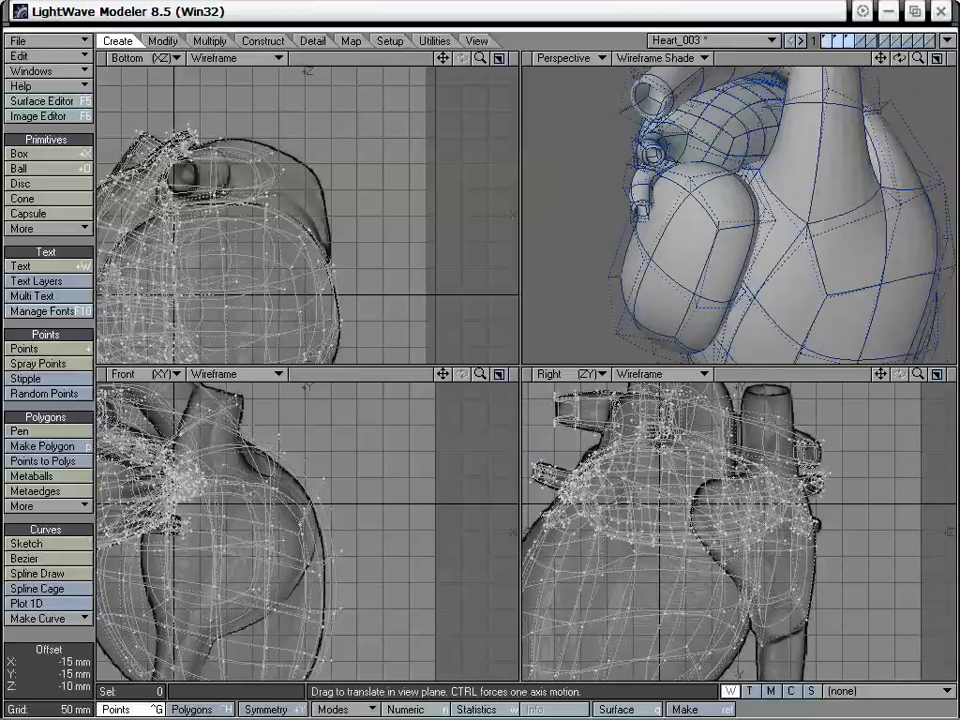
{"action": "left_click_drag", "start_coordinate": [801, 241], "coordinate": [740, 213], "text": "alt"}
{"action": "left_click_drag", "start_coordinate": [681, 238], "coordinate": [736, 247], "text": "alt"}
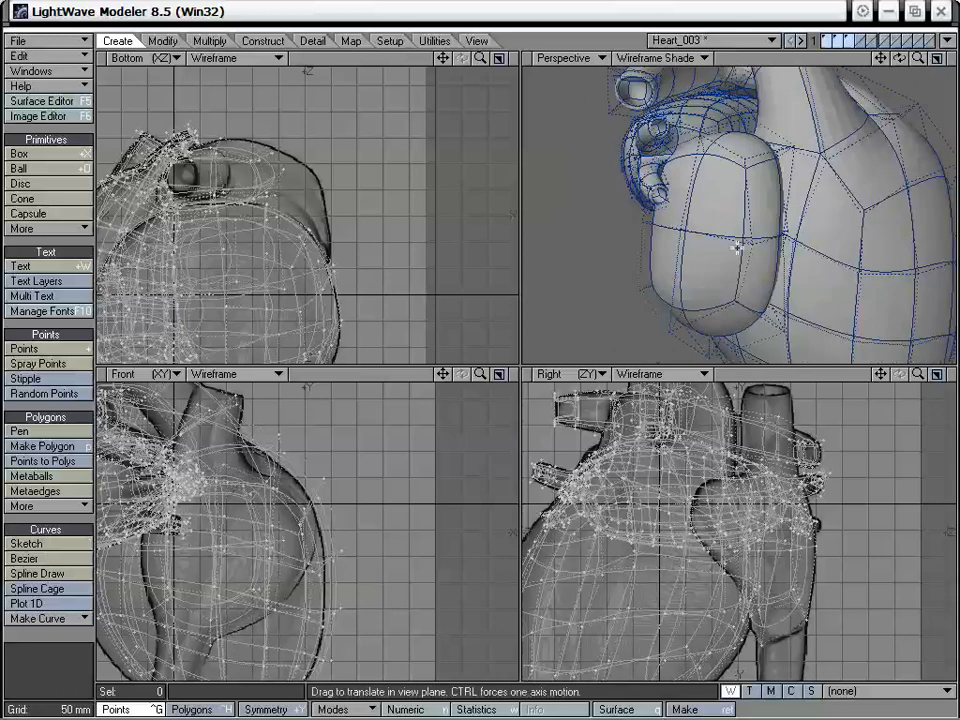
{"action": "left_click_drag", "start_coordinate": [799, 251], "coordinate": [769, 229], "text": "alt"}
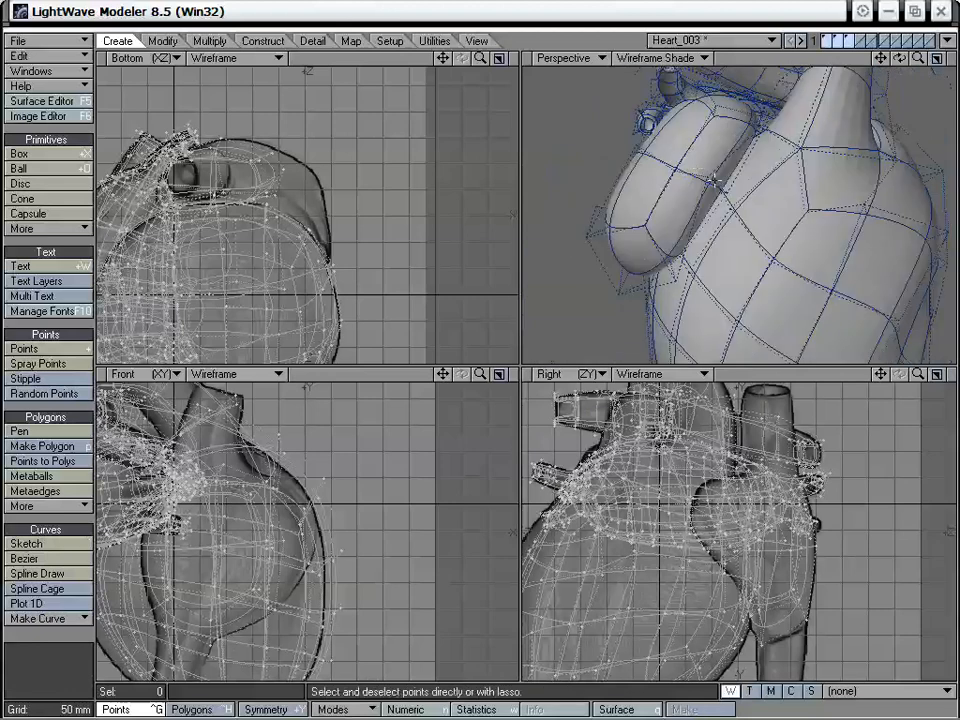
Refine the atrium's rounded shape with the Drag tool, checking it from several angles, and switch to polygon selection
{"action": "key", "text": "ctrl+t"}
{"action": "left_click_drag", "start_coordinate": [714, 183], "coordinate": [640, 232]}
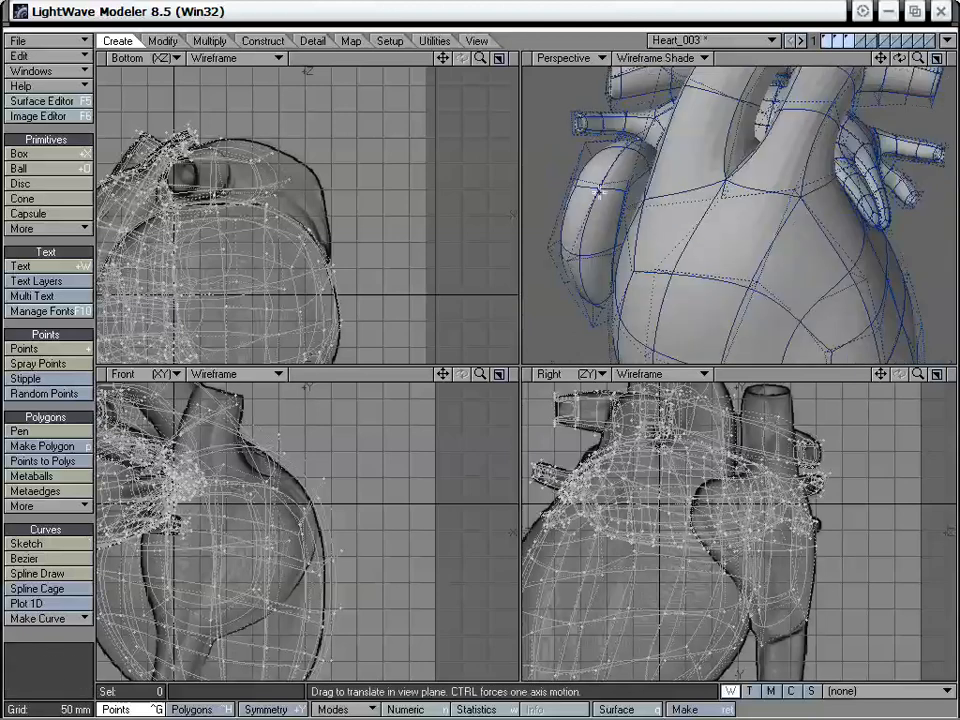
{"action": "left_click_drag", "start_coordinate": [599, 192], "coordinate": [628, 92]}
{"action": "left_click_drag", "start_coordinate": [711, 126], "coordinate": [724, 222]}
{"action": "left_click_drag", "start_coordinate": [586, 234], "coordinate": [684, 266]}
{"action": "left_click_drag", "start_coordinate": [694, 182], "coordinate": [692, 184]}
{"action": "left_click_drag", "start_coordinate": [692, 184], "coordinate": [727, 262], "text": "alt"}
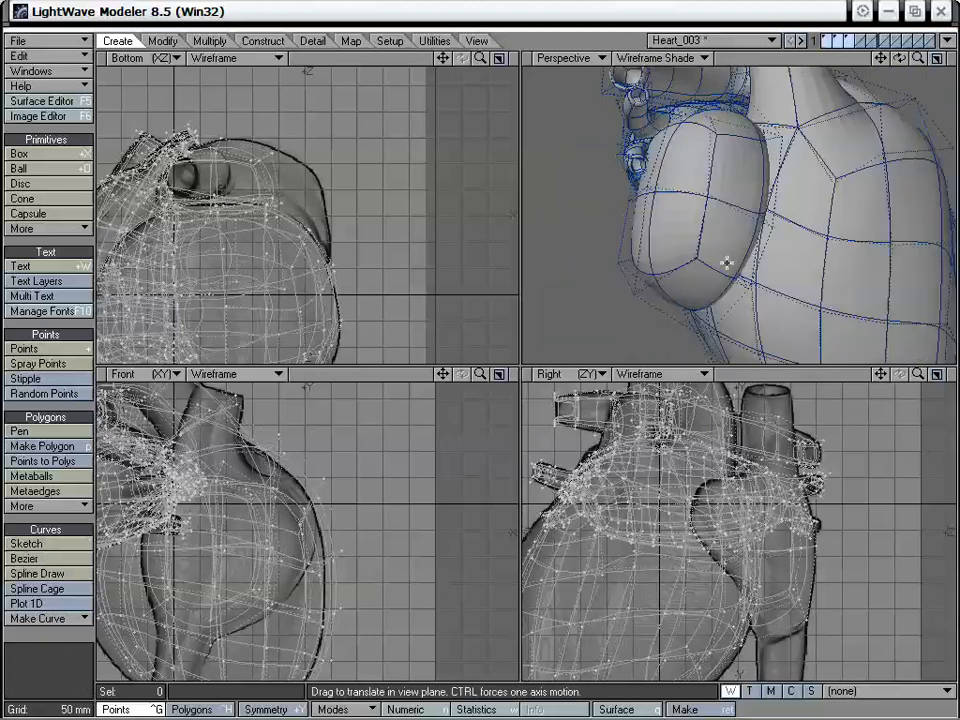
{"action": "left_click_drag", "start_coordinate": [703, 204], "coordinate": [632, 263]}
{"action": "key", "text": "space"}
{"action": "key", "text": "space"}
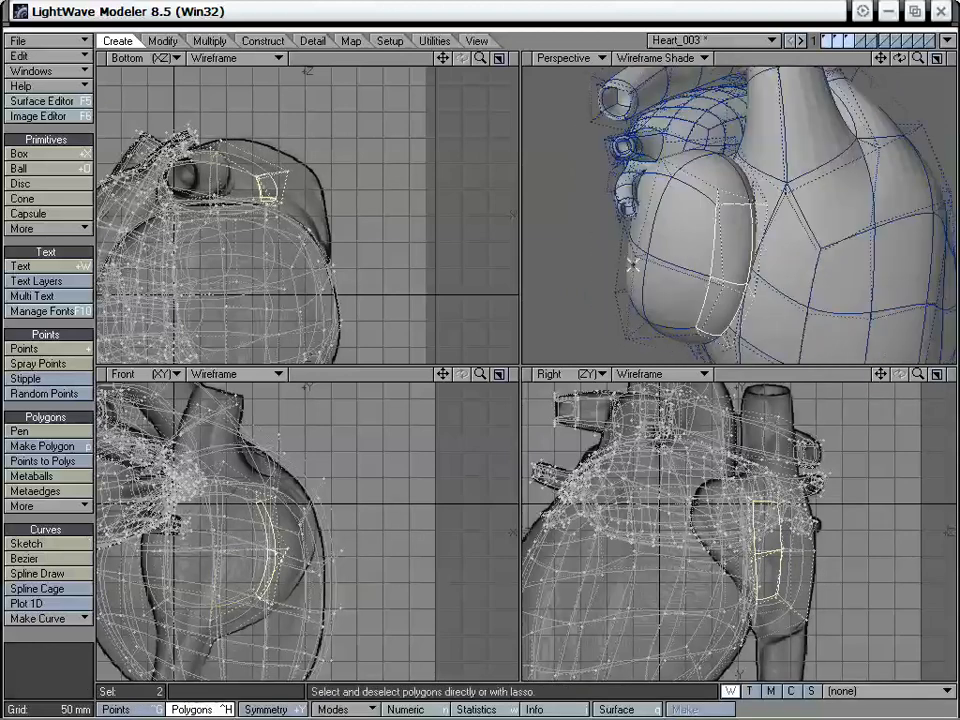
{"action": "key", "text": "f"}
{"action": "left_click", "coordinate": [299, 170]}
{"action": "key", "text": "t"}
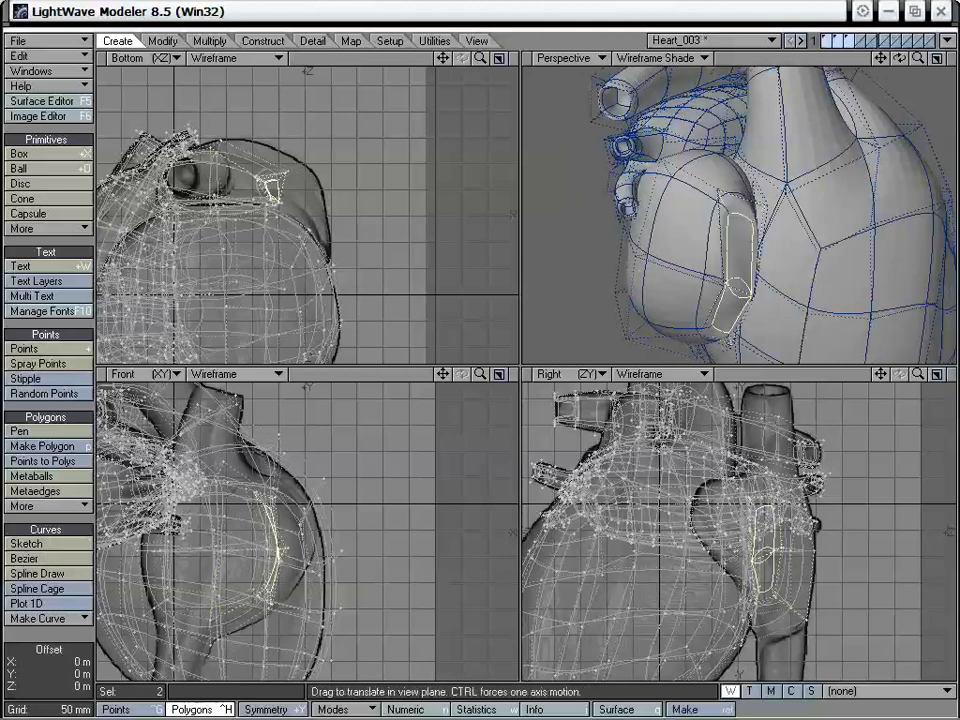
{"action": "left_click_drag", "start_coordinate": [271, 187], "coordinate": [315, 216]}
{"action": "left_click_drag", "start_coordinate": [579, 251], "coordinate": [696, 204], "text": "alt"}
{"action": "left_click_drag", "start_coordinate": [315, 216], "coordinate": [297, 203]}
{"action": "left_click_drag", "start_coordinate": [673, 250], "coordinate": [869, 83], "text": "alt"}
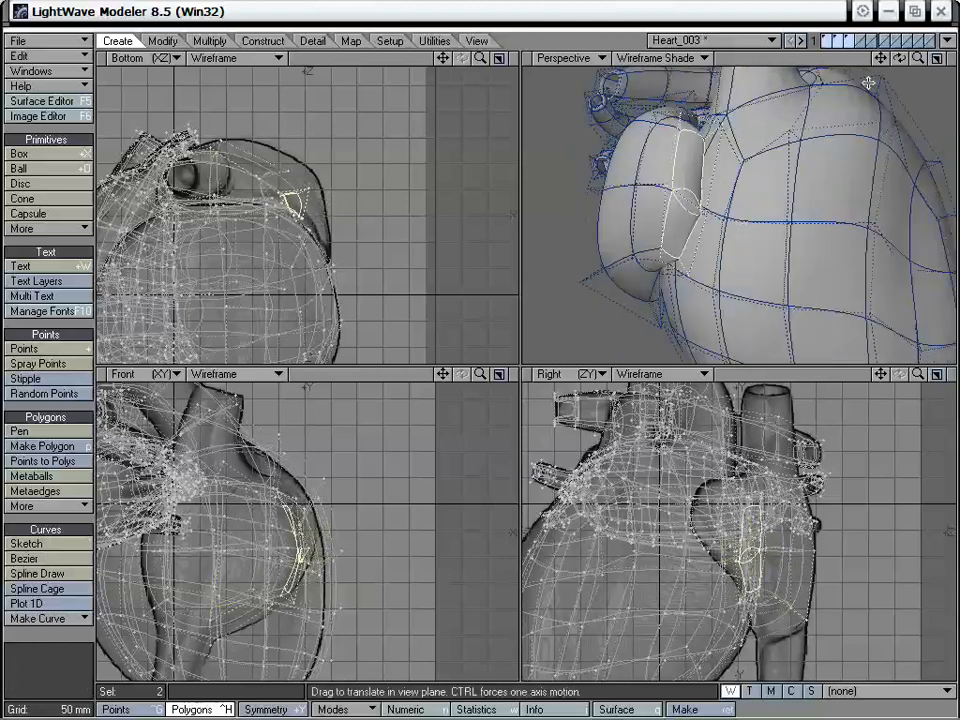
{"action": "key", "text": "space"}
{"action": "left_click_drag", "start_coordinate": [919, 58], "coordinate": [950, 62]}
{"action": "left_click_drag", "start_coordinate": [846, 192], "coordinate": [757, 189], "text": "alt"}
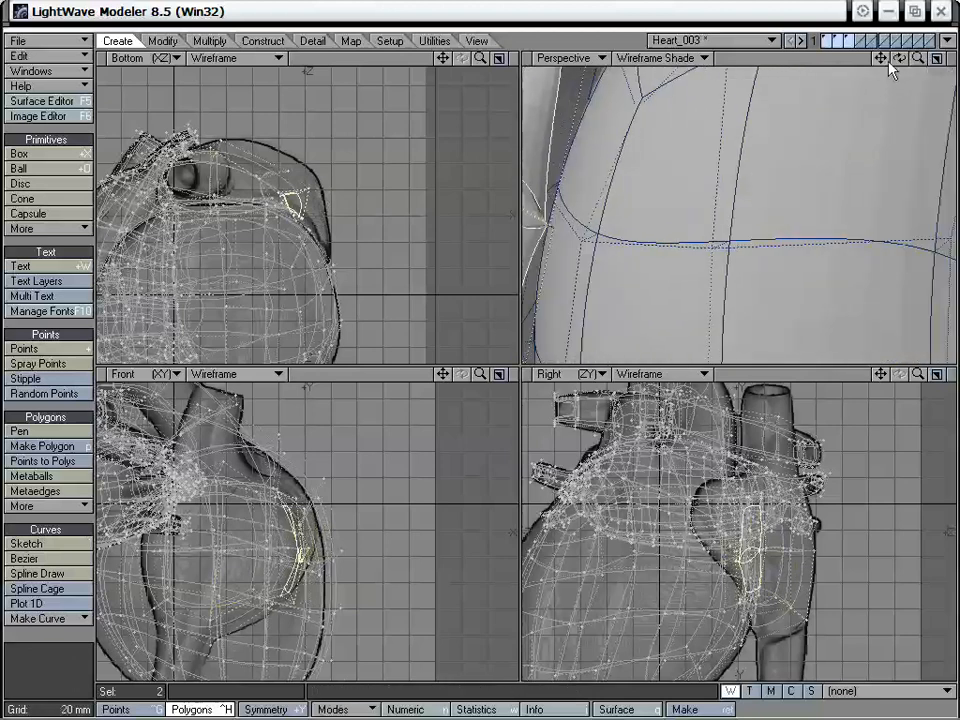
{"action": "left_click_drag", "start_coordinate": [883, 60], "coordinate": [941, 66]}
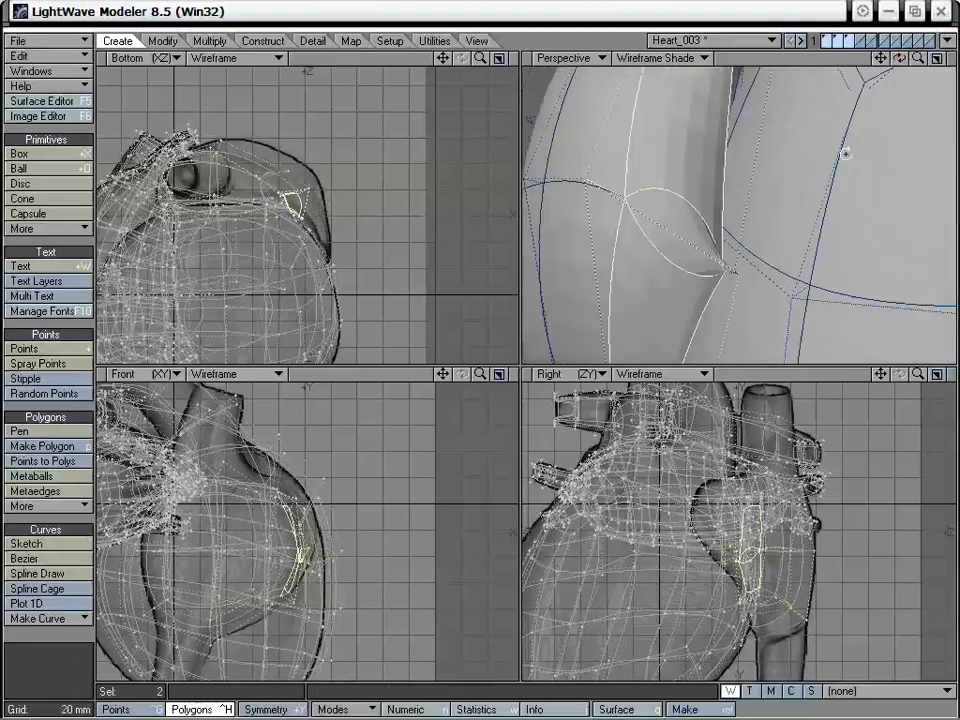
{"action": "left_click_drag", "start_coordinate": [844, 153], "coordinate": [804, 147], "text": "alt"}
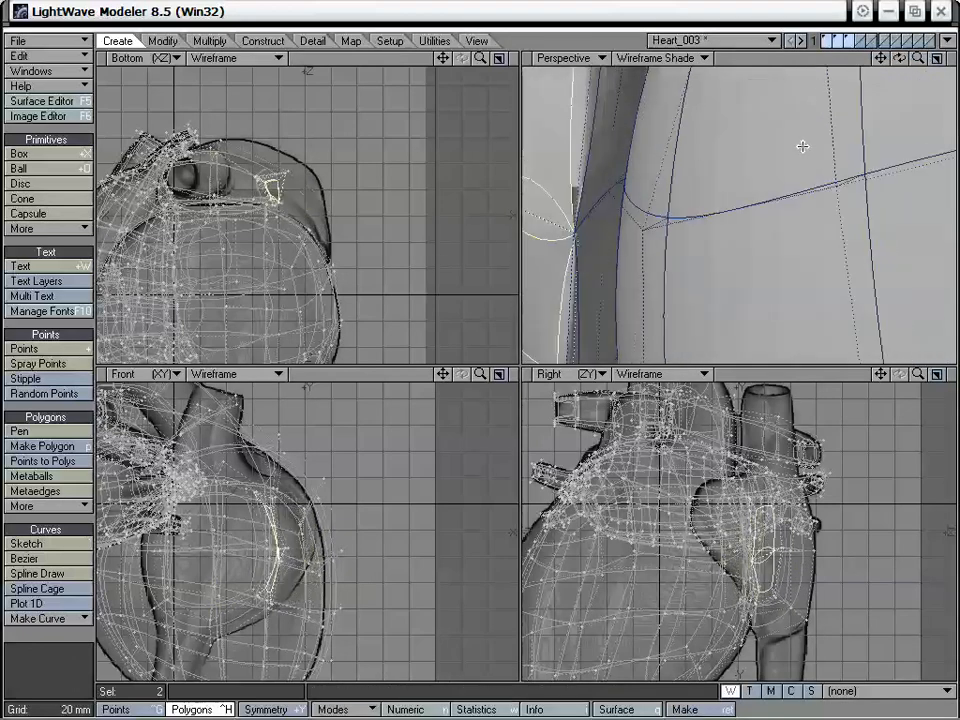
{"action": "left_click_drag", "start_coordinate": [917, 61], "coordinate": [888, 64]}
{"action": "key", "text": "ctrl+z"}
Adjust the points around the two selected side polygons so the atrium's edge curves smoothly alongside the ventricles
{"action": "left_click_drag", "start_coordinate": [698, 141], "coordinate": [707, 183], "text": "alt"}
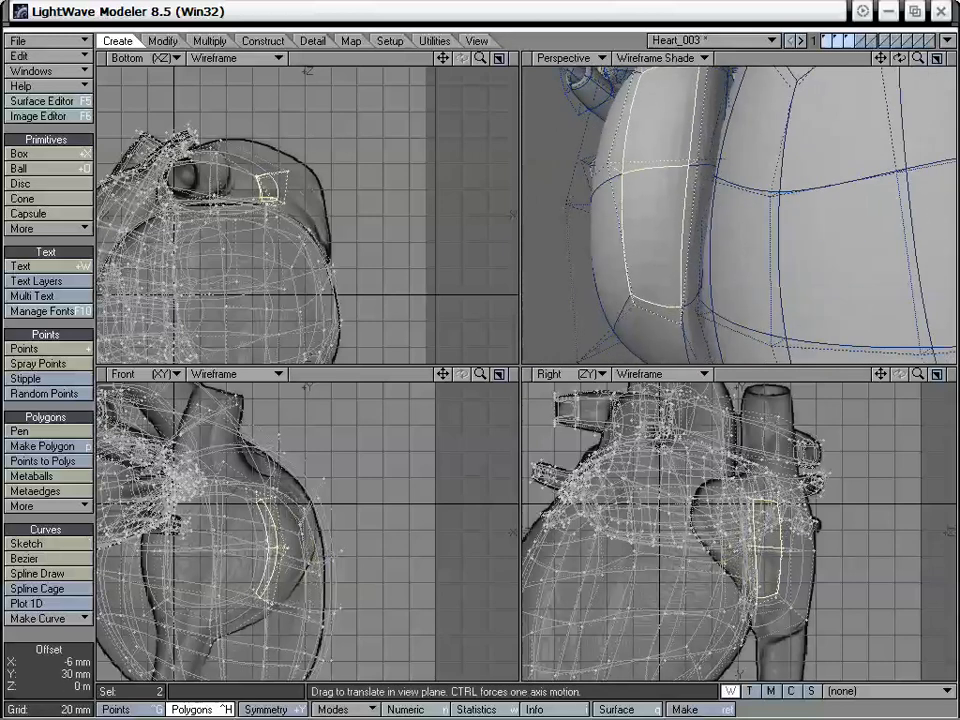
{"action": "left_click_drag", "start_coordinate": [680, 184], "coordinate": [704, 201], "text": "alt"}
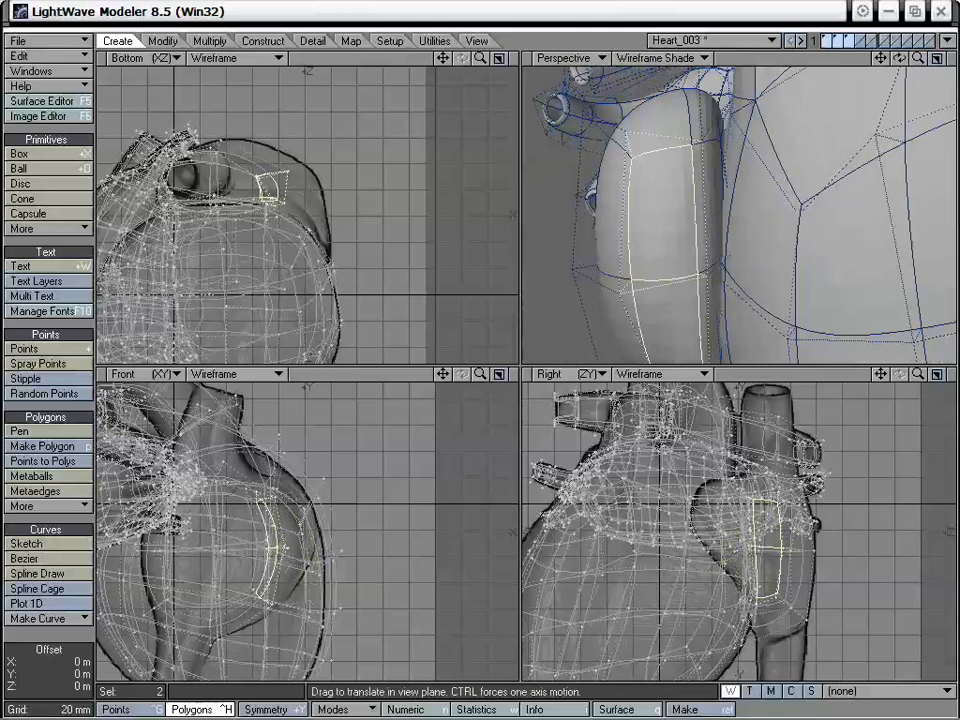
{"action": "left_click_drag", "start_coordinate": [692, 146], "coordinate": [681, 199], "text": "alt"}
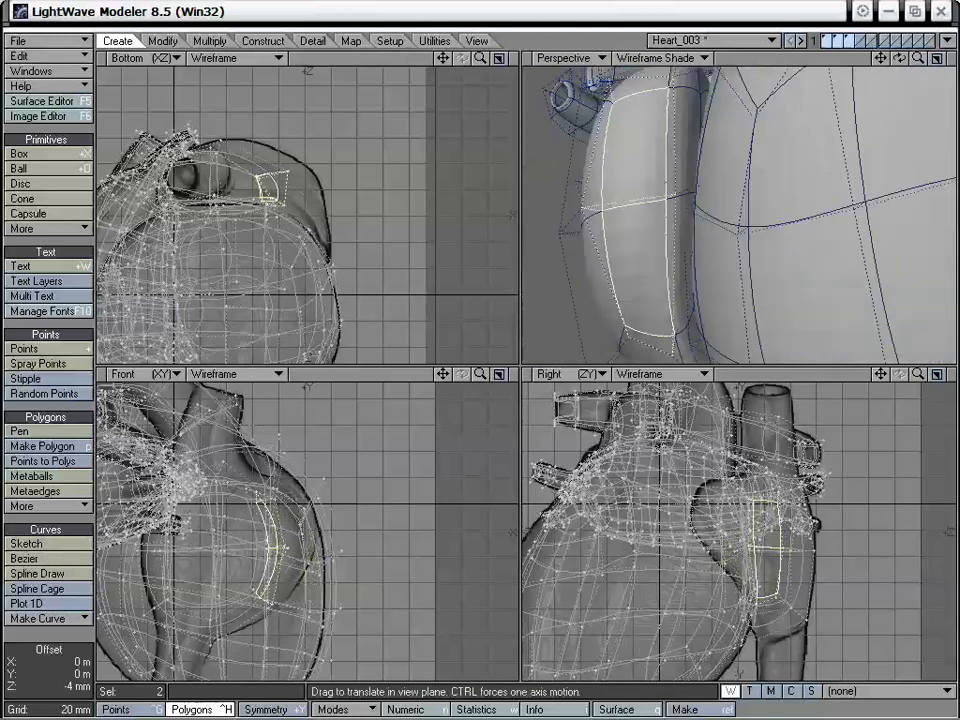
Isolate the atrium's layer, Smooth Shift the two selected side polygons and move the new section straight outward in the Bottom view
{"action": "left_click", "coordinate": [848, 40]}
{"action": "left_click_drag", "start_coordinate": [734, 179], "coordinate": [729, 221], "text": "alt"}
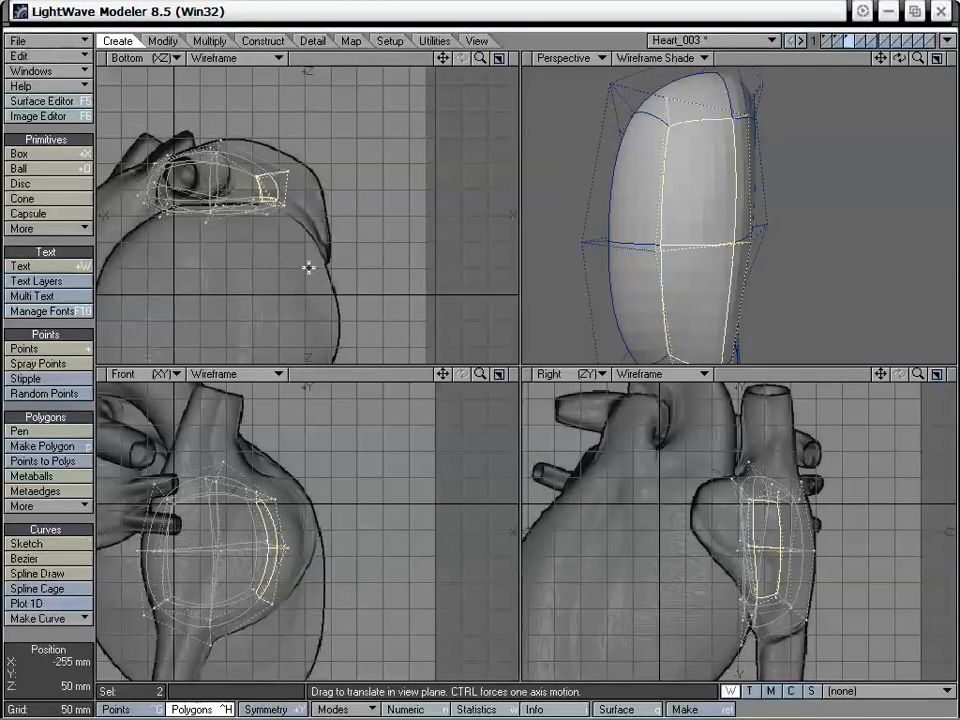
{"action": "key", "text": "f"}
{"action": "left_click", "coordinate": [307, 199]}
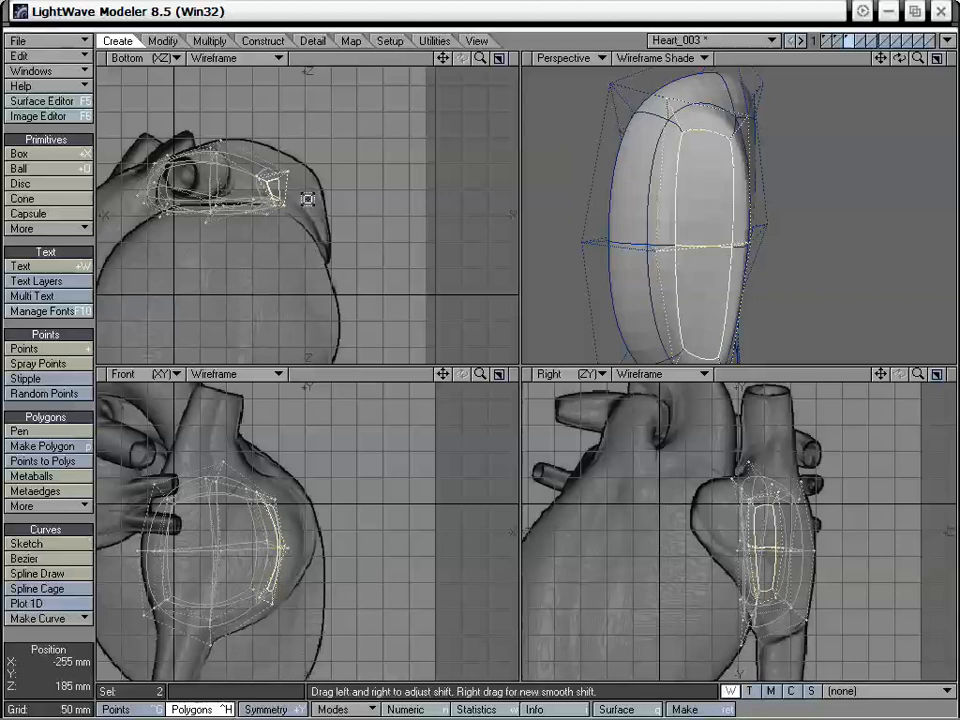
{"action": "key", "text": "t"}
{"action": "left_click_drag", "start_coordinate": [307, 200], "coordinate": [331, 200]}
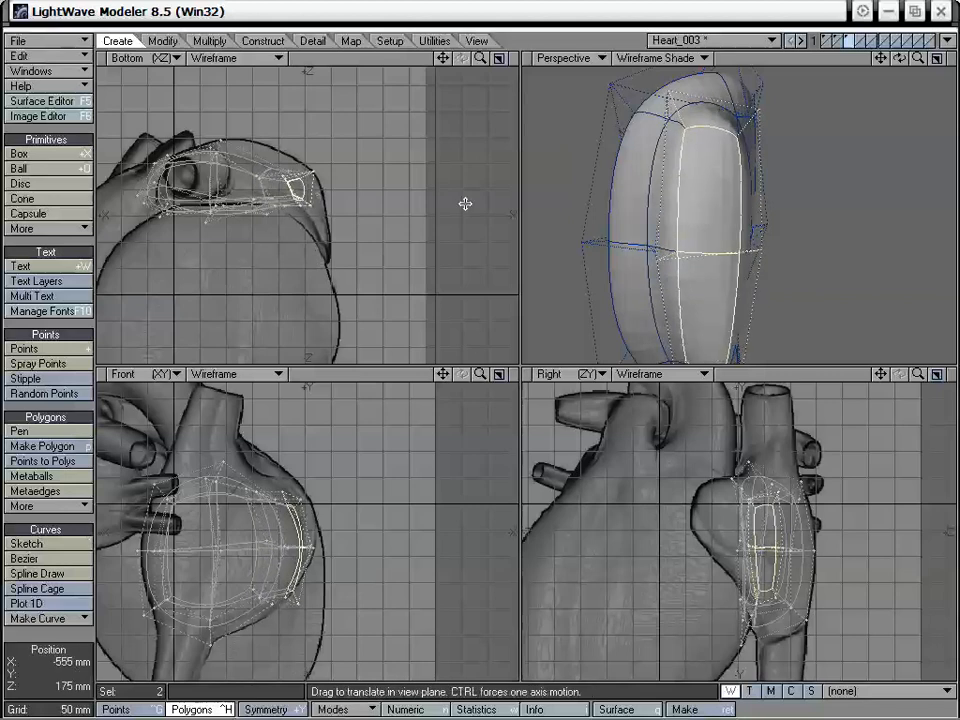
Drag the extruded section's corner and edge points in the Perspective view to narrow and round its end
{"action": "key", "text": "space"}
{"action": "left_click_drag", "start_coordinate": [838, 240], "coordinate": [716, 210], "text": "alt"}
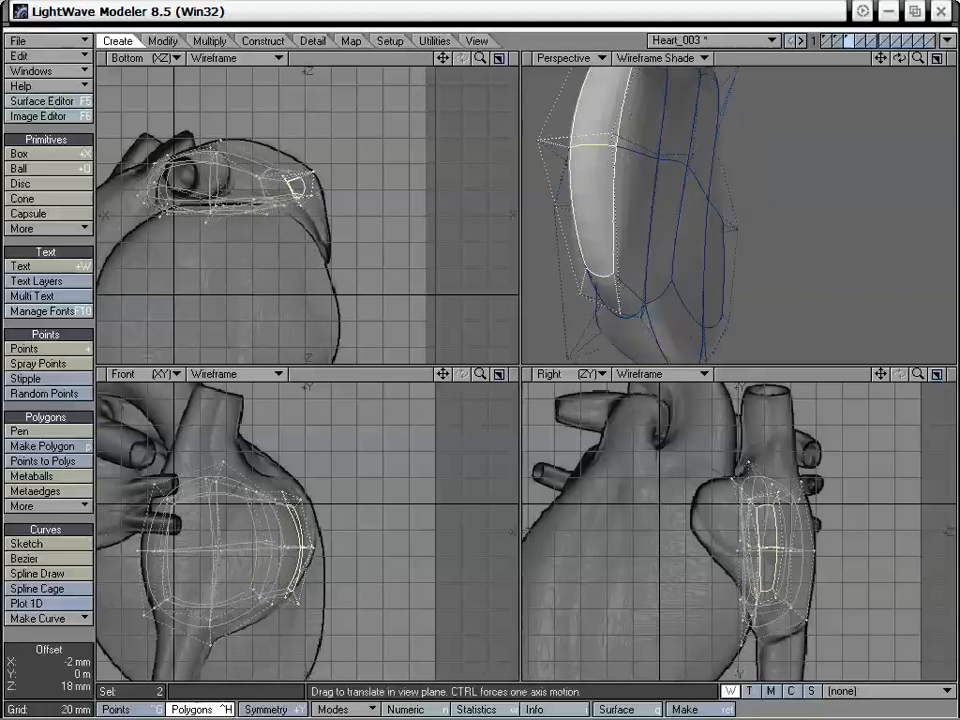
{"action": "left_click_drag", "start_coordinate": [630, 136], "coordinate": [622, 209], "text": "alt"}
{"action": "left_click_drag", "start_coordinate": [624, 196], "coordinate": [816, 149], "text": "alt"}
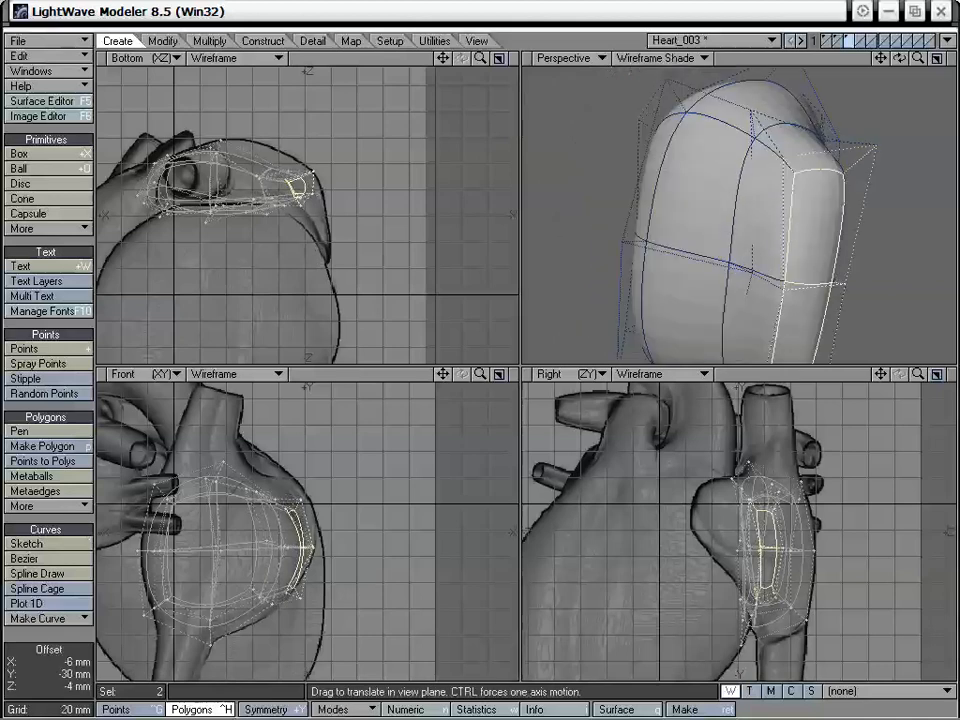
Bring the first and second layers back into the foreground and pull the extruded section's inner points toward the ventricles
{"action": "left_click", "coordinate": [826, 44]}
{"action": "left_click", "coordinate": [824, 39], "text": "shift"}
{"action": "left_click_drag", "start_coordinate": [872, 208], "coordinate": [769, 207], "text": "alt"}
{"action": "left_click_drag", "start_coordinate": [677, 158], "coordinate": [683, 152]}
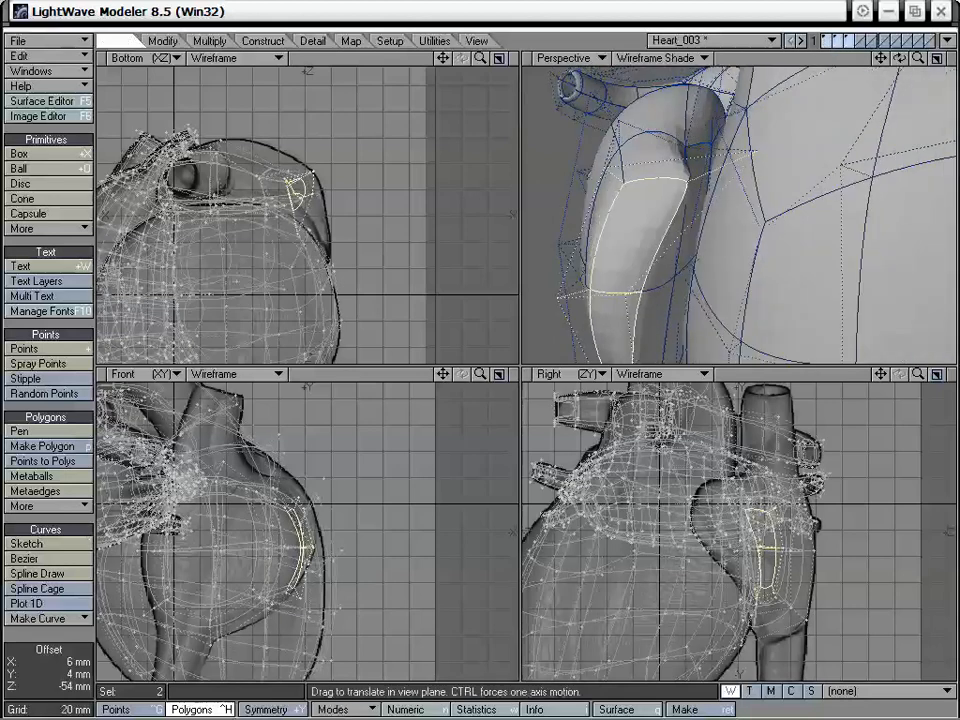
{"action": "left_click_drag", "start_coordinate": [650, 316], "coordinate": [745, 330]}
{"action": "left_click_drag", "start_coordinate": [635, 276], "coordinate": [707, 237]}
Shift the points around the extruded section's end face outward so it wraps around the ventricle surface
{"action": "left_click_drag", "start_coordinate": [881, 58], "coordinate": [863, 78]}
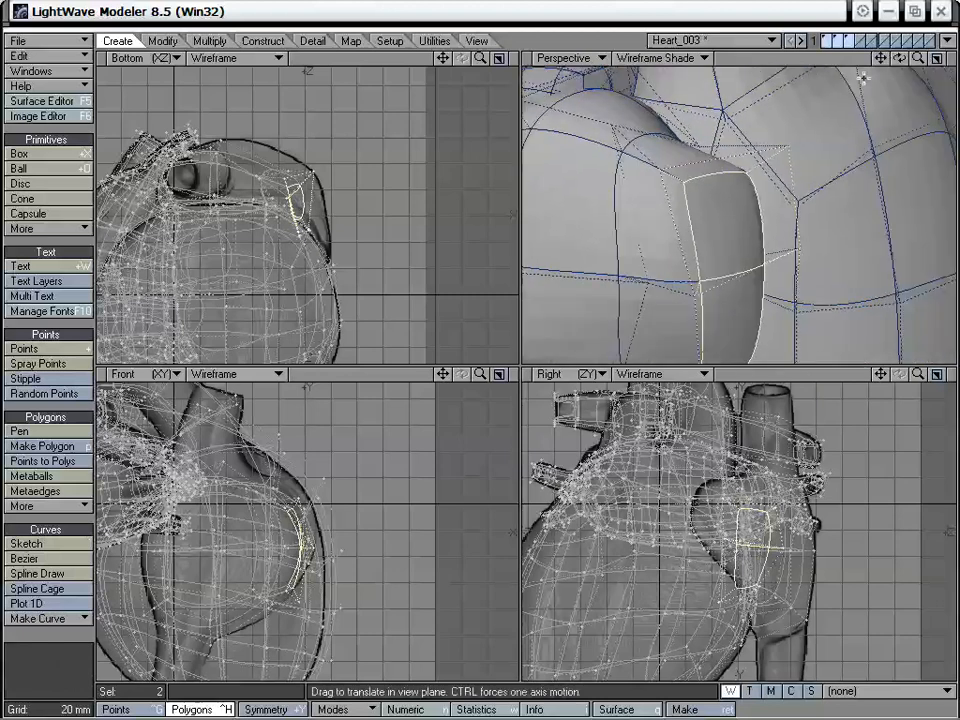
{"action": "left_click_drag", "start_coordinate": [650, 229], "coordinate": [800, 192], "text": "alt"}
{"action": "left_click_drag", "start_coordinate": [761, 136], "coordinate": [802, 131]}
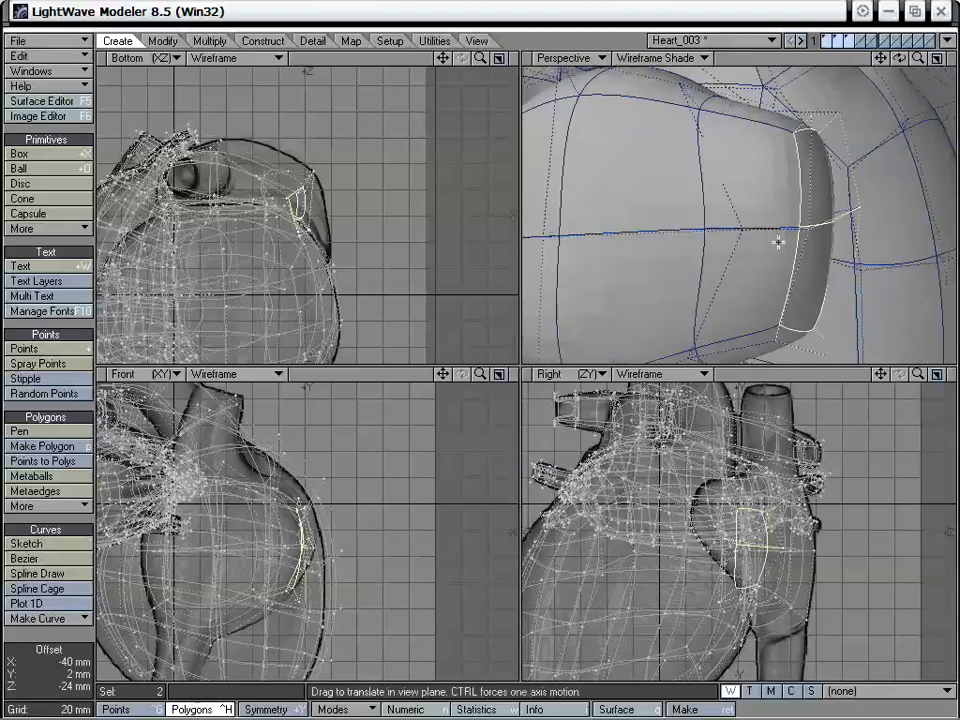
{"action": "left_click_drag", "start_coordinate": [778, 242], "coordinate": [801, 230]}
{"action": "left_click_drag", "start_coordinate": [789, 332], "coordinate": [820, 258]}
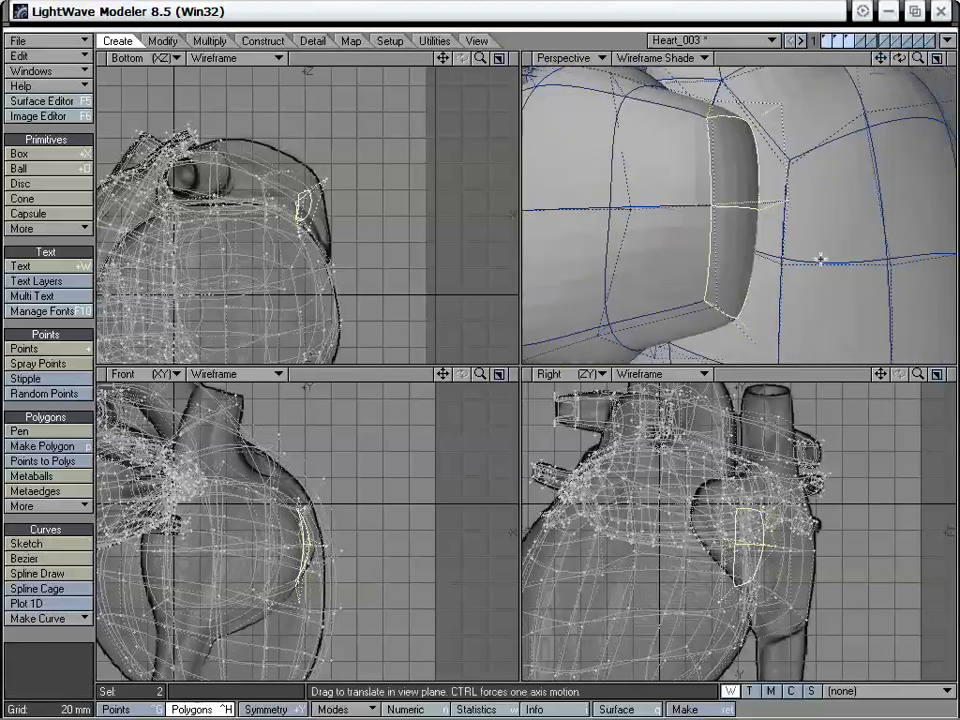
Fine-tune the end face's upper and inner points against the ventricles and the side-view backdrop
{"action": "left_click_drag", "start_coordinate": [765, 509], "coordinate": [753, 485]}
{"action": "left_click_drag", "start_coordinate": [676, 224], "coordinate": [709, 279], "text": "alt"}
{"action": "left_click_drag", "start_coordinate": [880, 374], "coordinate": [882, 406]}
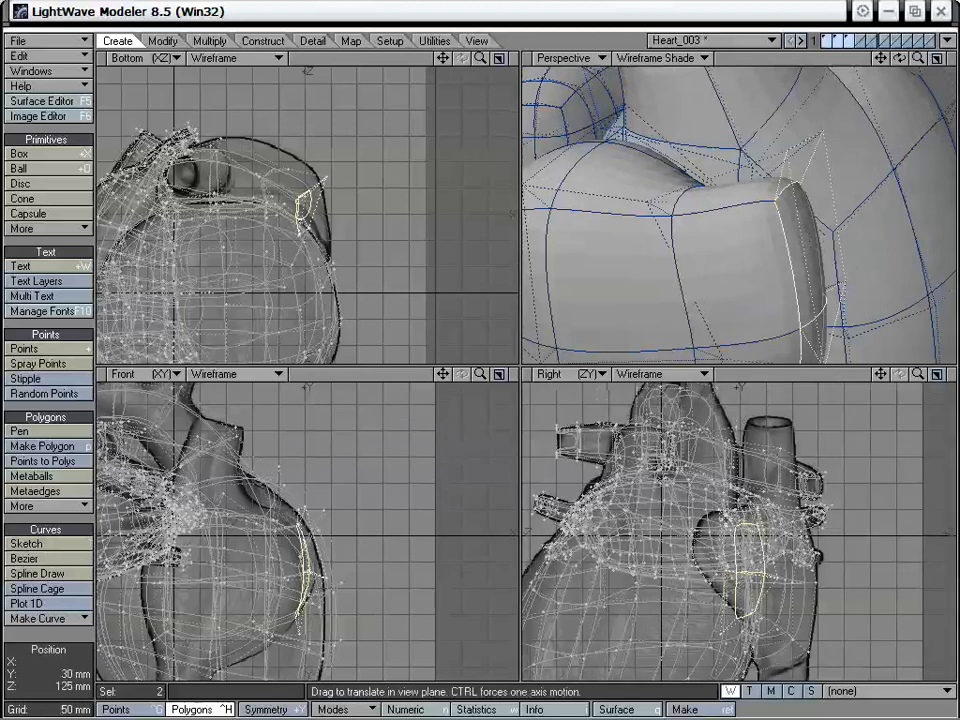
{"action": "left_click_drag", "start_coordinate": [706, 242], "coordinate": [690, 220], "text": "alt"}
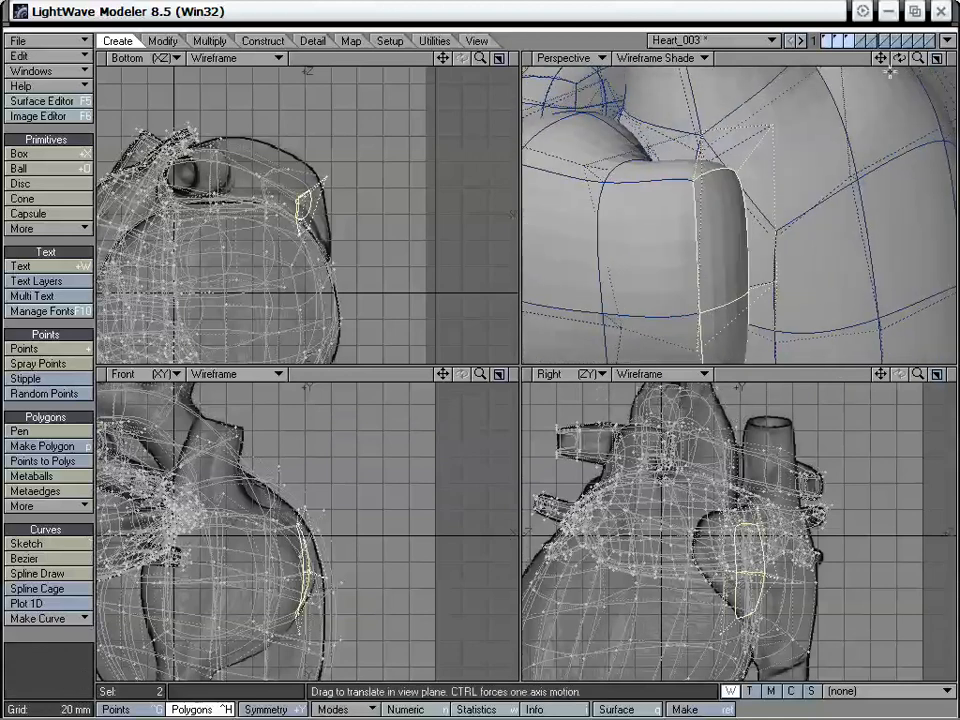
{"action": "left_click_drag", "start_coordinate": [918, 64], "coordinate": [872, 66]}
{"action": "left_click_drag", "start_coordinate": [735, 229], "coordinate": [705, 184], "text": "alt"}
Smooth Shift the two end polygons again, then move and rotate the new section forward around the ventricles
{"action": "key", "text": "t"}
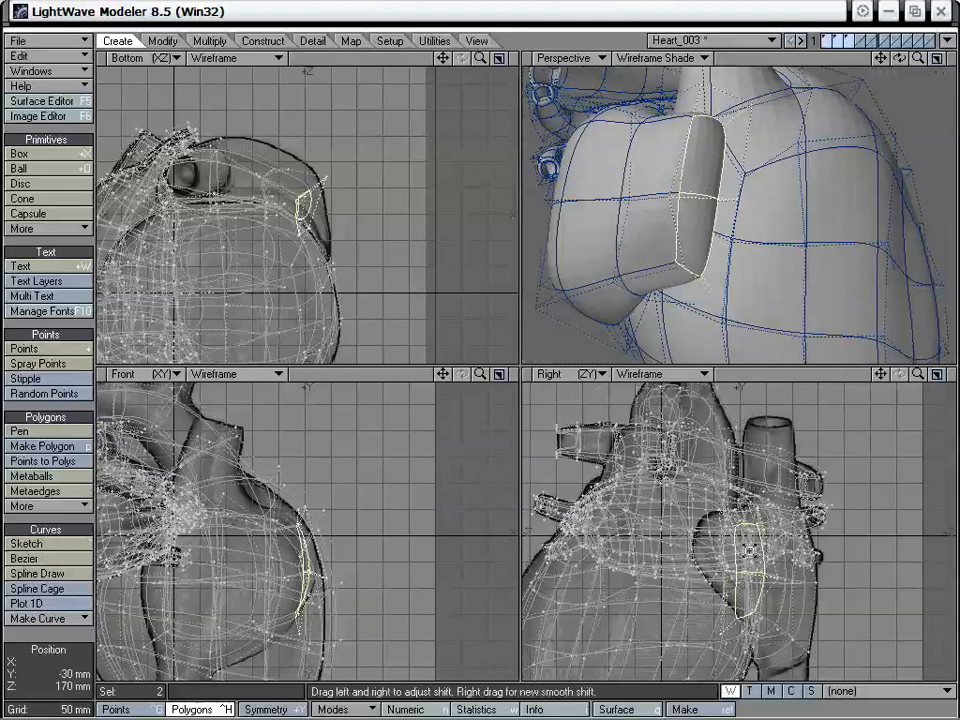
{"action": "left_click", "coordinate": [749, 551]}
{"action": "key", "text": "t"}
{"action": "left_click_drag", "start_coordinate": [748, 557], "coordinate": [716, 548]}
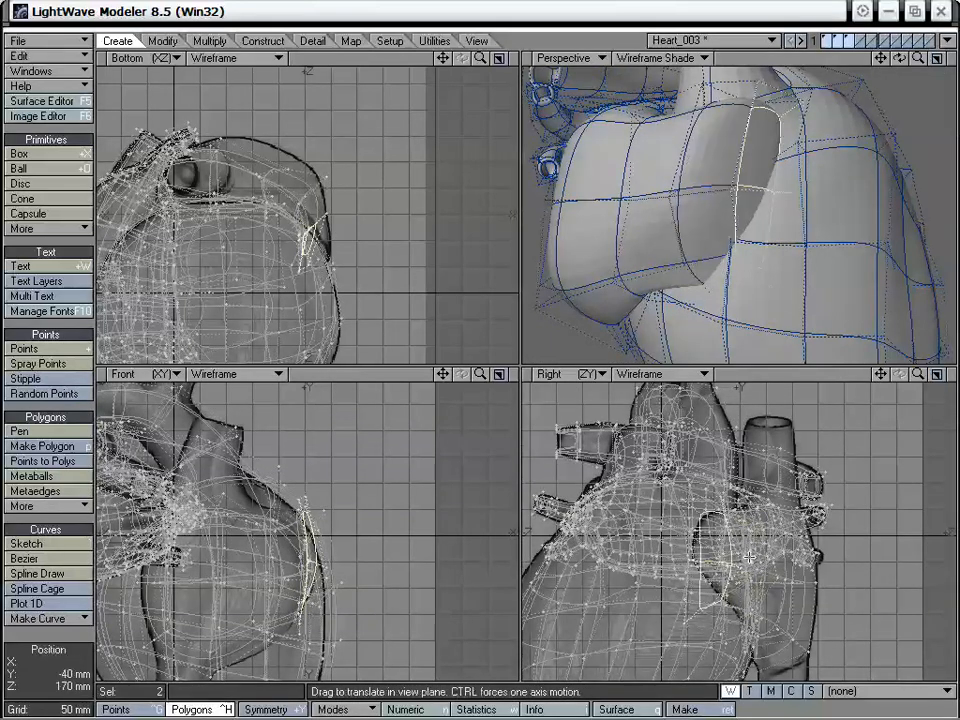
{"action": "left_click_drag", "start_coordinate": [359, 262], "coordinate": [338, 247]}
{"action": "key", "text": "y"}
{"action": "key", "text": "t"}
{"action": "left_click_drag", "start_coordinate": [838, 194], "coordinate": [671, 253], "text": "alt"}
Maximize the Perspective view and drag the new front section's points so its tip rests against the ventricles
{"action": "key", "text": "KP_0"}
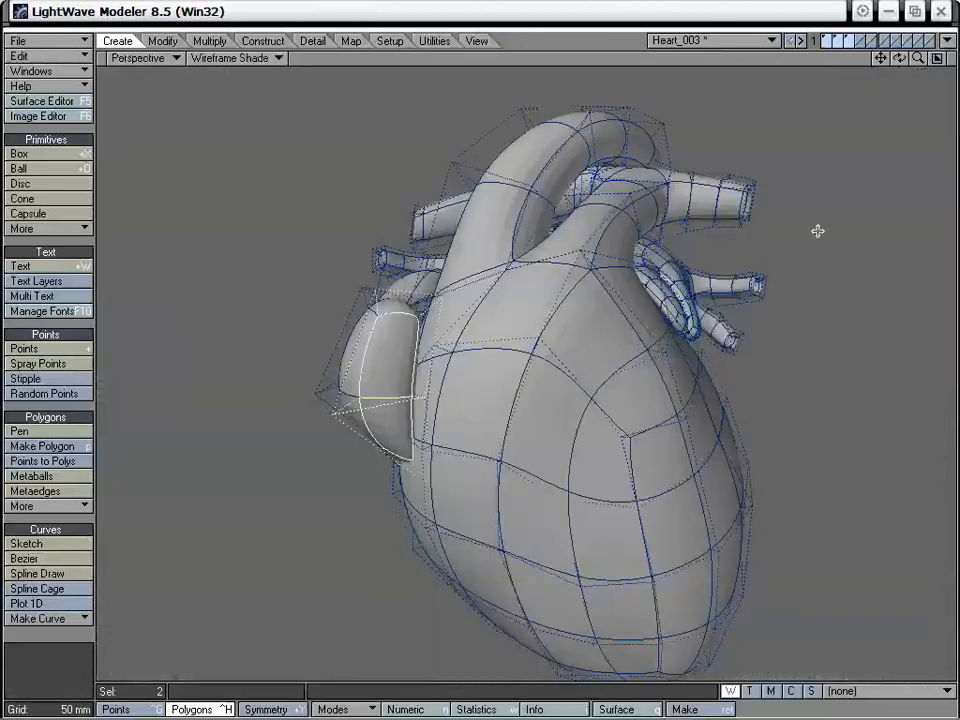
{"action": "left_click_drag", "start_coordinate": [918, 59], "coordinate": [503, 336]}
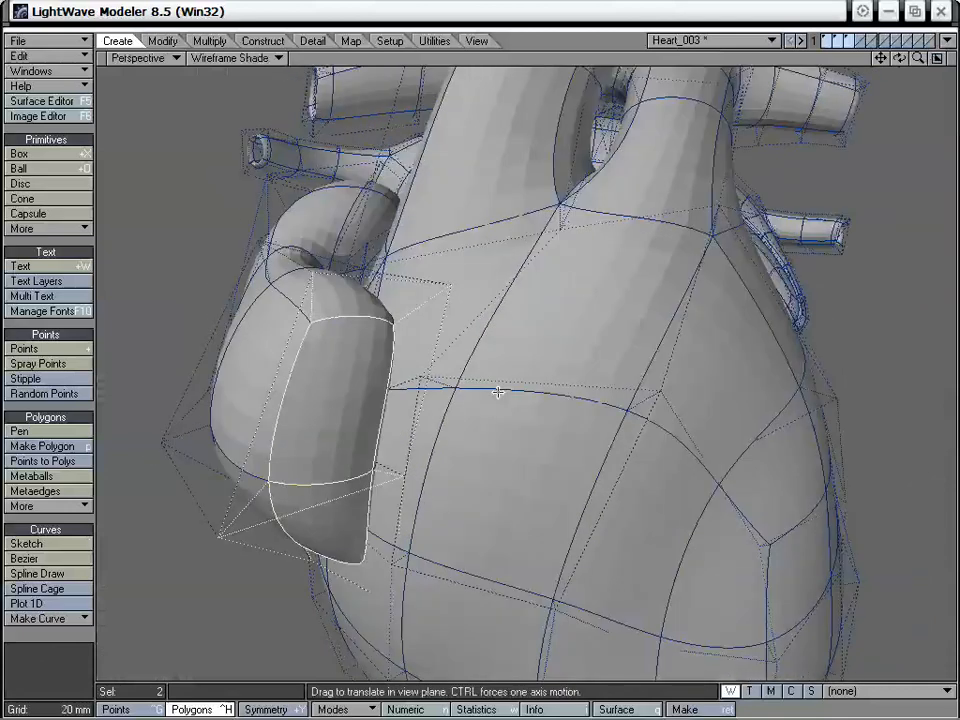
{"action": "left_click_drag", "start_coordinate": [447, 288], "coordinate": [372, 352]}
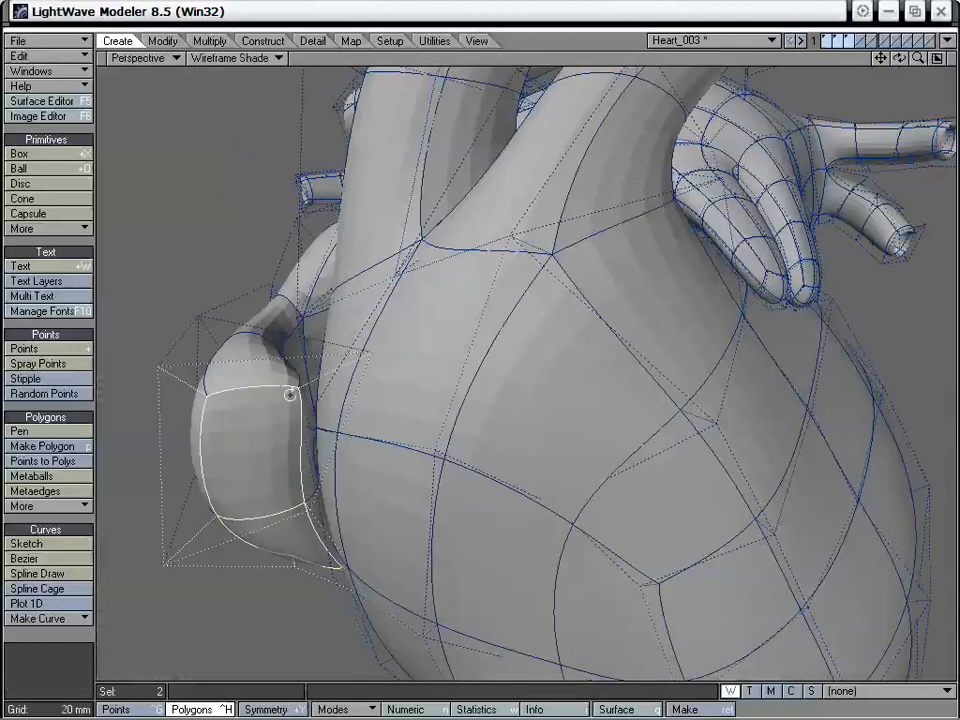
{"action": "key", "text": "t"}
{"action": "left_click_drag", "start_coordinate": [290, 394], "coordinate": [313, 343], "text": "alt"}
{"action": "left_click_drag", "start_coordinate": [224, 328], "coordinate": [231, 451]}
{"action": "left_click_drag", "start_coordinate": [289, 455], "coordinate": [303, 451]}
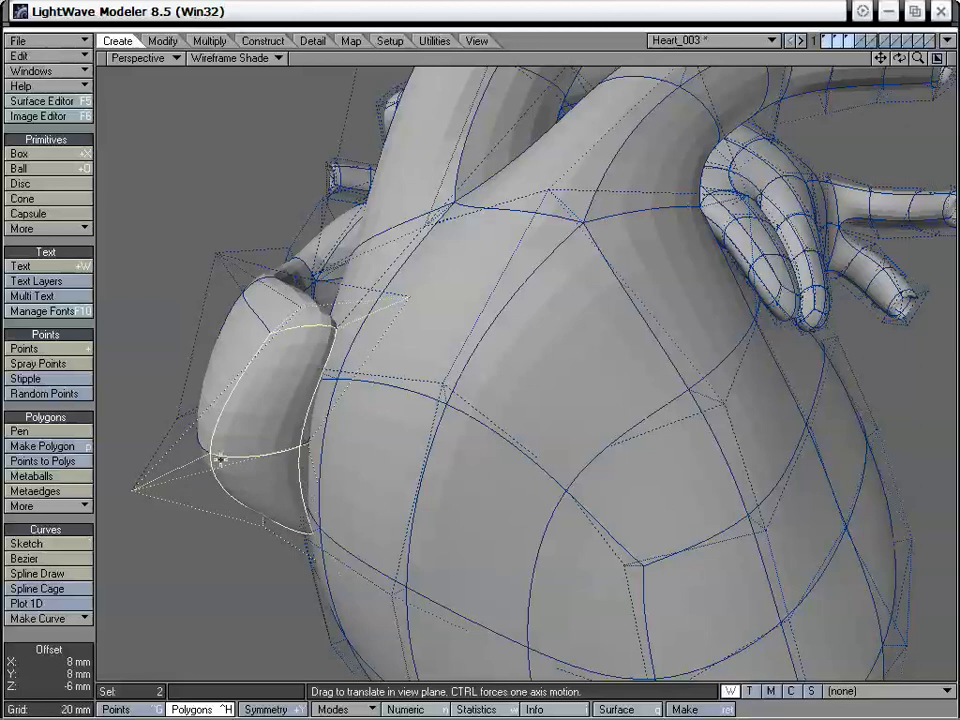
{"action": "left_click_drag", "start_coordinate": [213, 459], "coordinate": [373, 493]}
Deselect the polygons and adjust the atrium's upper and side points with the Drag tool to even out its surface
{"action": "key", "text": "space"}
{"action": "left_click", "coordinate": [72, 634]}
{"action": "key", "text": "t"}
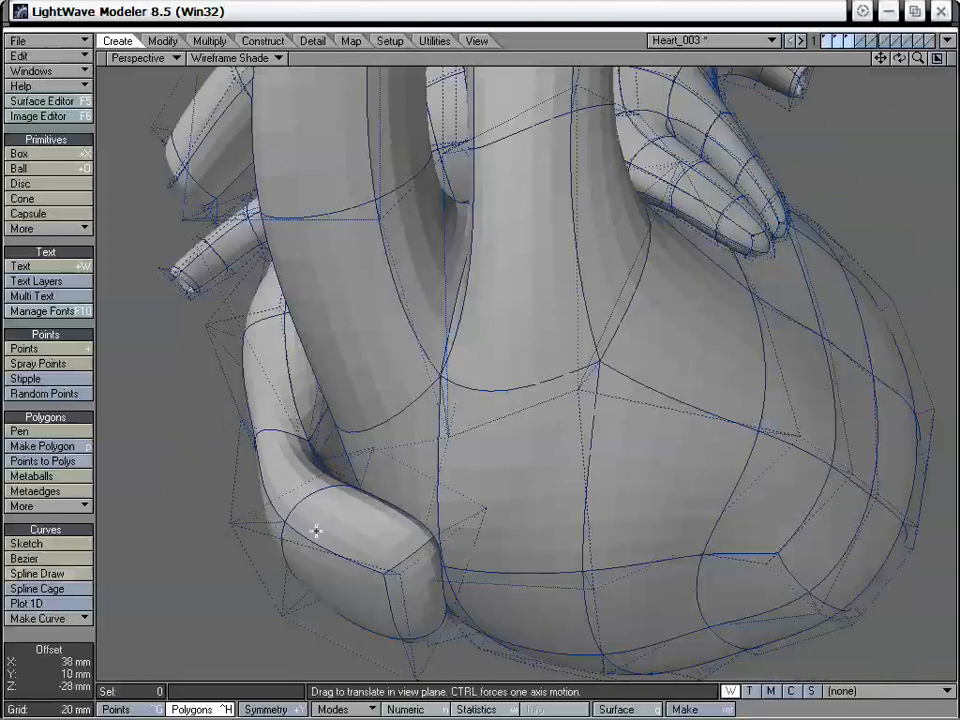
{"action": "left_click_drag", "start_coordinate": [317, 529], "coordinate": [356, 381], "text": "alt"}
{"action": "left_click_drag", "start_coordinate": [325, 420], "coordinate": [377, 440], "text": "alt"}
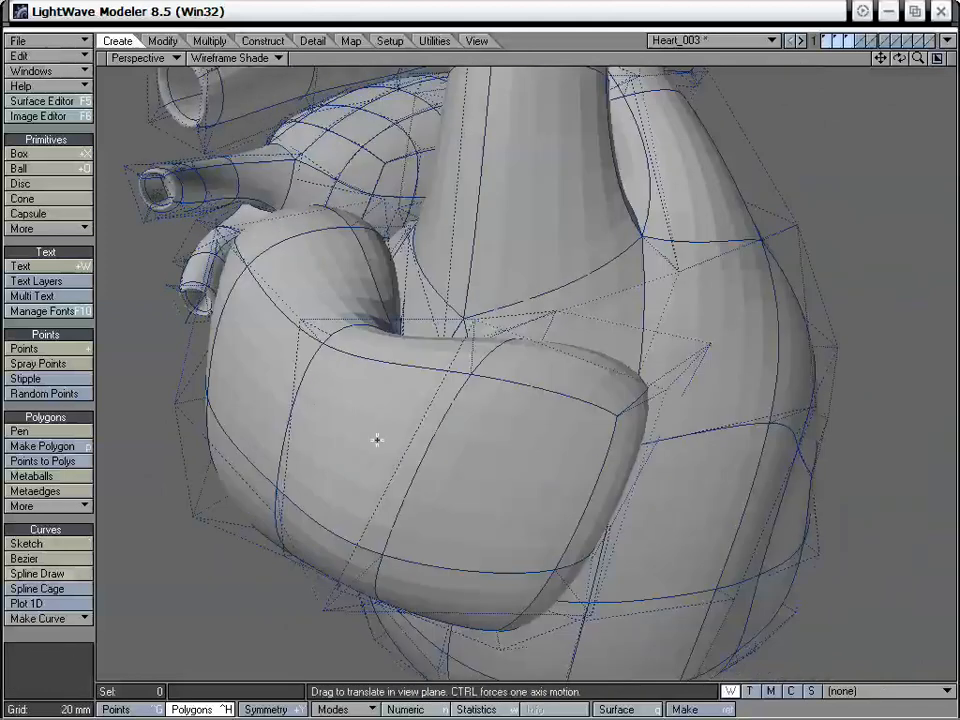
{"action": "left_click_drag", "start_coordinate": [374, 325], "coordinate": [385, 224], "text": "alt"}
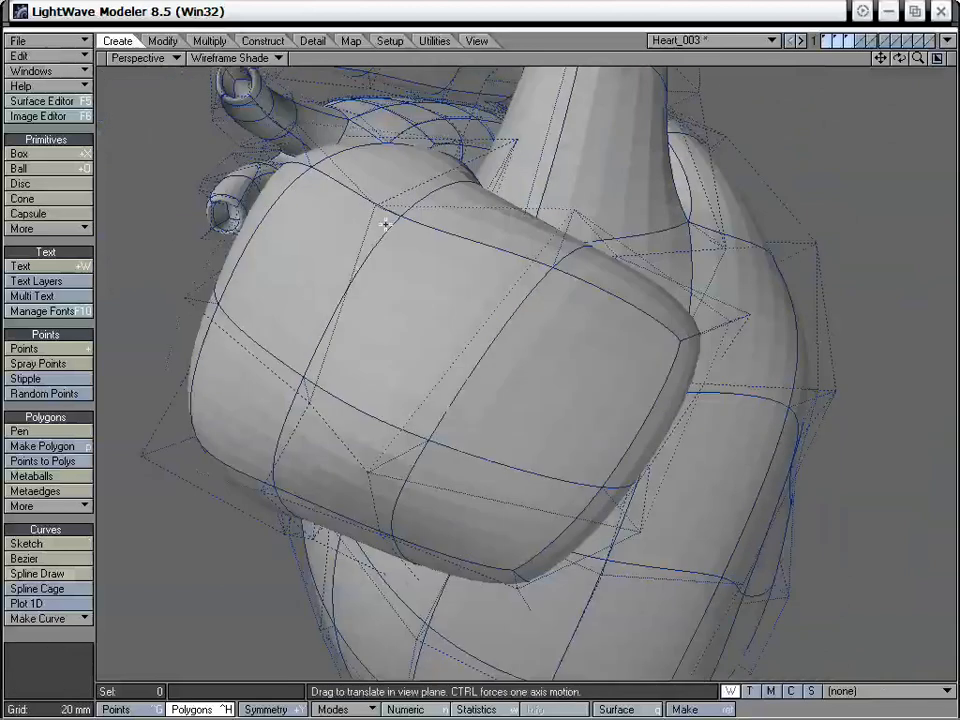
Reshape the atrium's lower edge from below by dragging its points into a smooth curve over the ventricles
{"action": "left_click_drag", "start_coordinate": [299, 163], "coordinate": [380, 231], "text": "alt"}
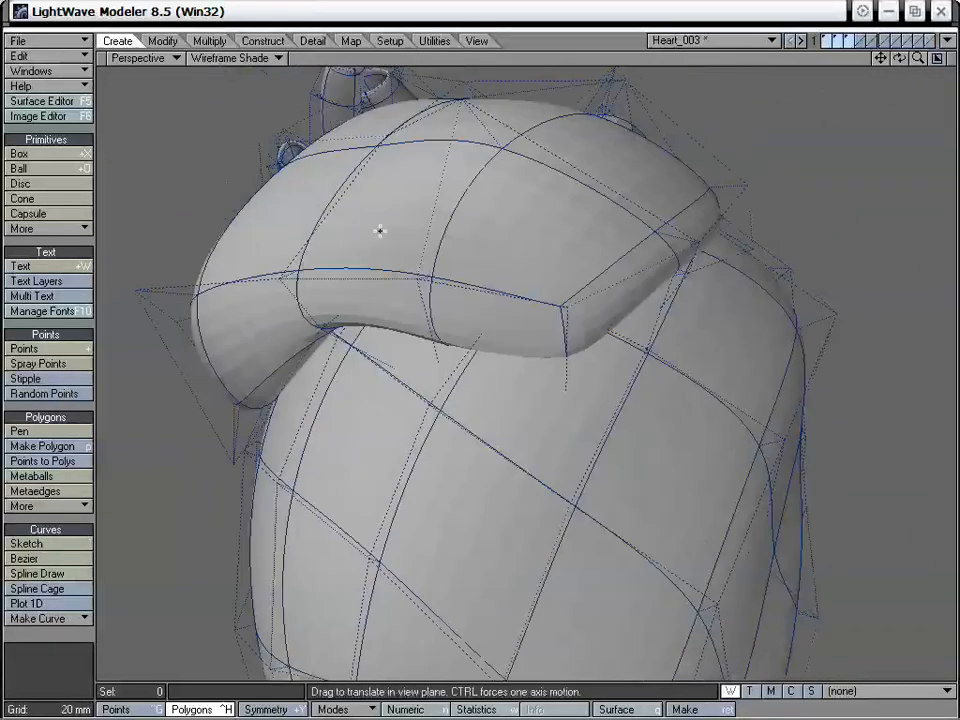
{"action": "left_click_drag", "start_coordinate": [300, 281], "coordinate": [312, 260]}
{"action": "left_click_drag", "start_coordinate": [425, 286], "coordinate": [388, 275], "text": "alt"}
{"action": "left_click_drag", "start_coordinate": [380, 271], "coordinate": [302, 304]}
{"action": "left_click_drag", "start_coordinate": [310, 248], "coordinate": [299, 266]}
{"action": "left_click_drag", "start_coordinate": [394, 163], "coordinate": [371, 186]}
{"action": "left_click_drag", "start_coordinate": [365, 180], "coordinate": [480, 505], "text": "alt"}
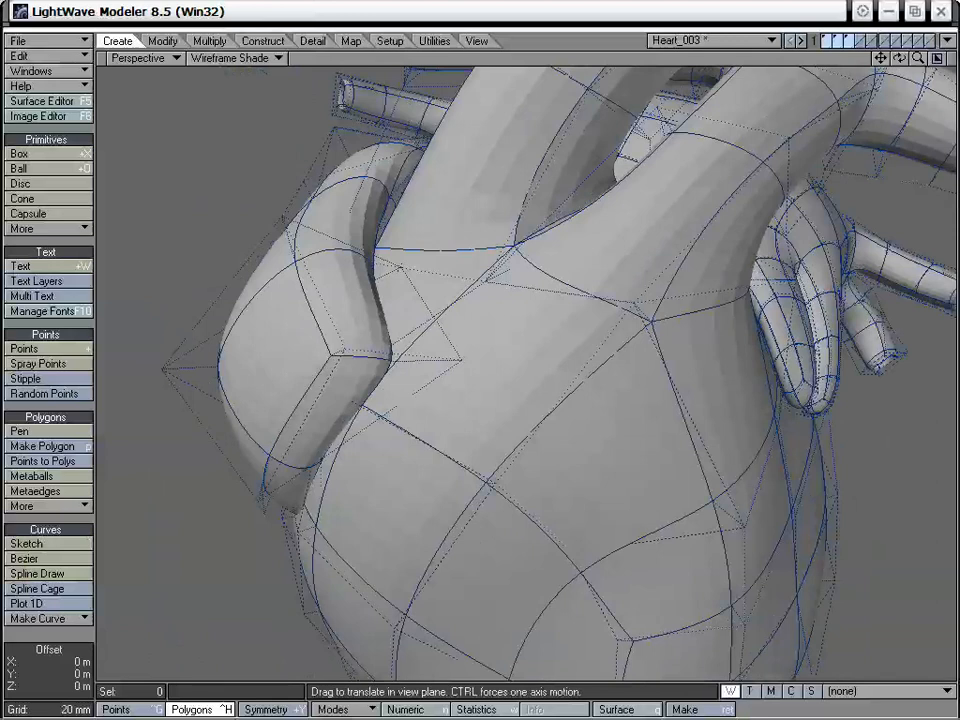
Slim and taper the atrium's front section by dragging its outer and tip points, checking it against the whole heart
{"action": "left_click_drag", "start_coordinate": [213, 369], "coordinate": [326, 241]}
{"action": "left_click_drag", "start_coordinate": [340, 262], "coordinate": [454, 448], "text": "alt"}
{"action": "left_click_drag", "start_coordinate": [301, 280], "coordinate": [232, 222]}
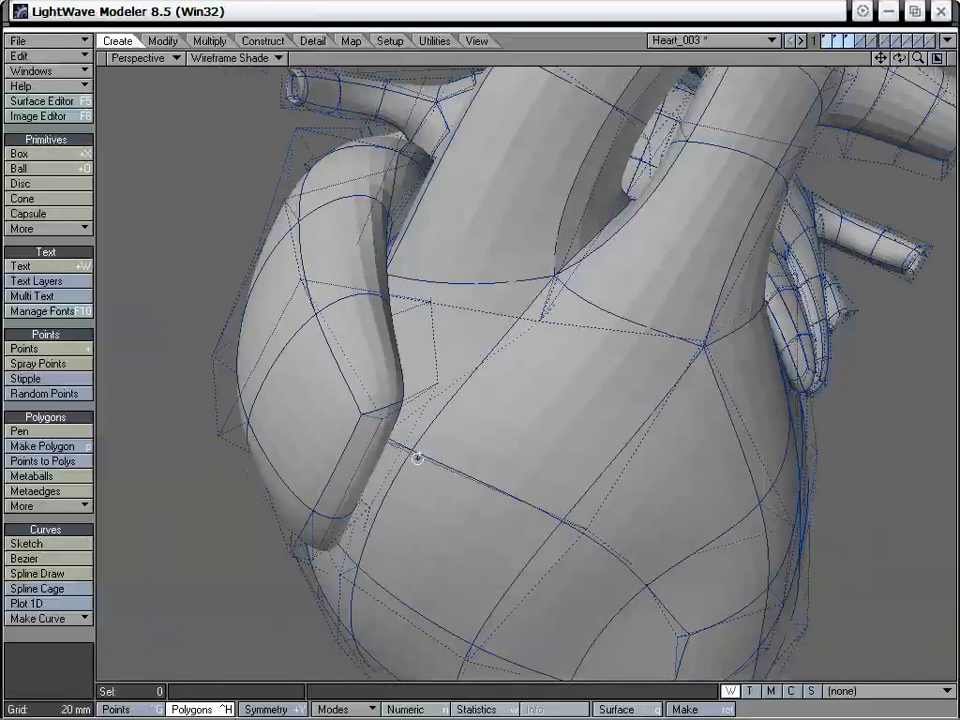
{"action": "left_click_drag", "start_coordinate": [418, 456], "coordinate": [501, 317], "text": "alt"}
{"action": "left_click_drag", "start_coordinate": [208, 287], "coordinate": [208, 246]}
{"action": "left_click_drag", "start_coordinate": [488, 245], "coordinate": [459, 339], "text": "alt"}
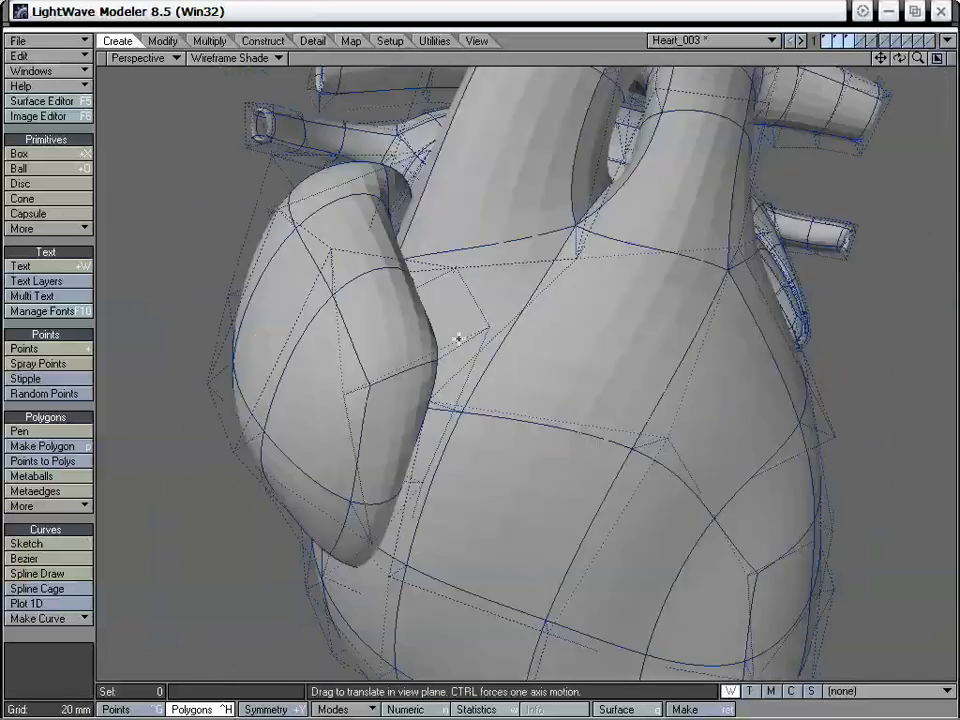
{"action": "left_click_drag", "start_coordinate": [330, 248], "coordinate": [318, 267]}
{"action": "left_click_drag", "start_coordinate": [491, 324], "coordinate": [400, 358], "text": "alt"}
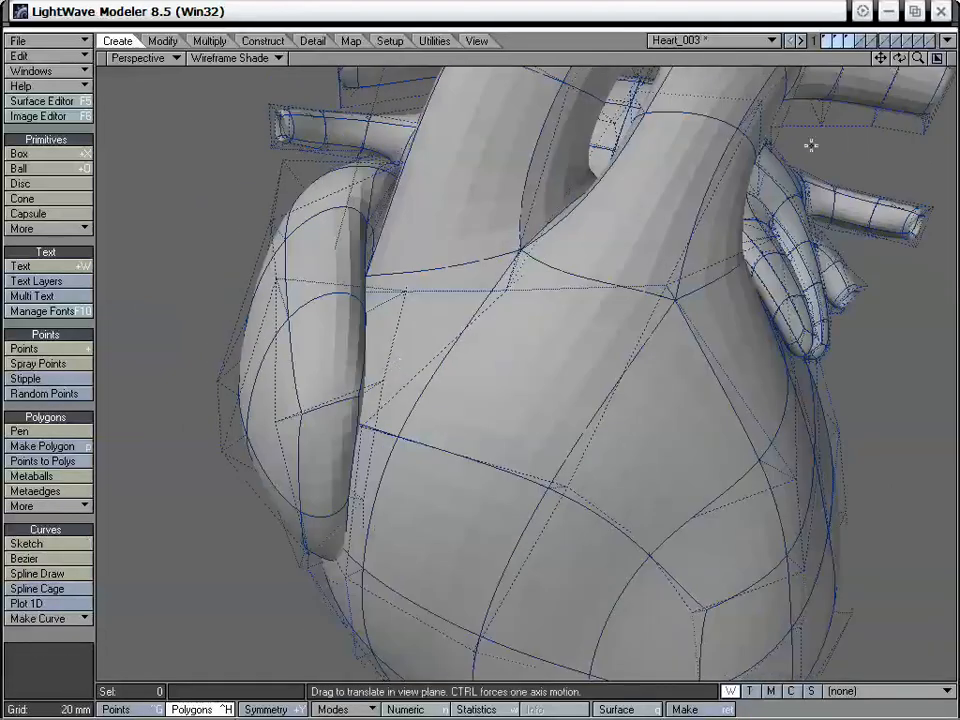
{"action": "left_click_drag", "start_coordinate": [918, 58], "coordinate": [830, 58]}
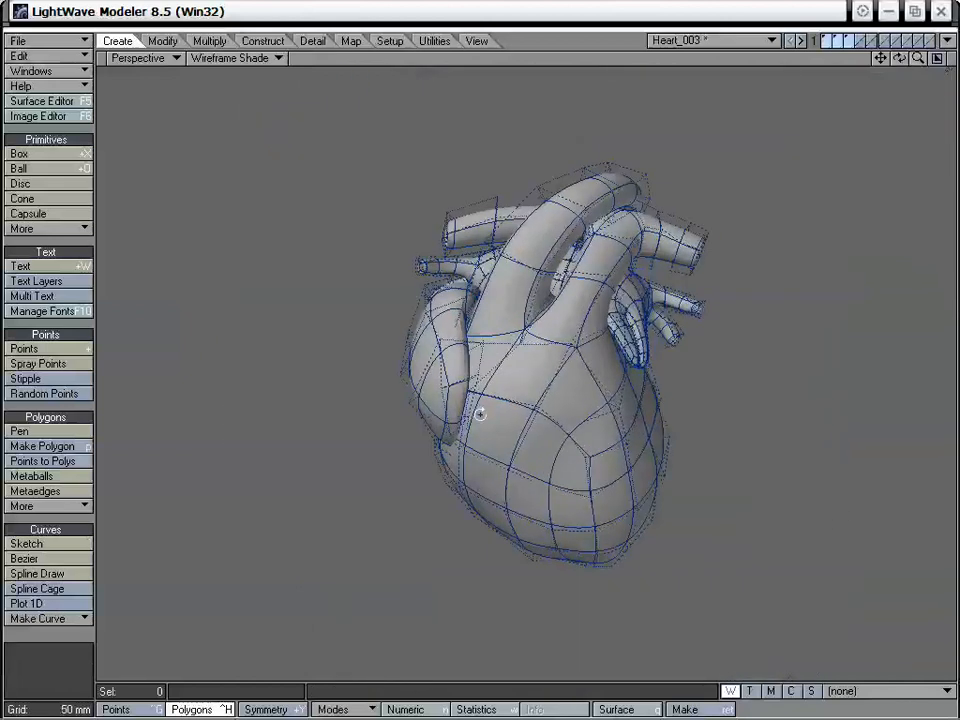
{"action": "left_click_drag", "start_coordinate": [480, 413], "coordinate": [513, 479], "text": "alt"}
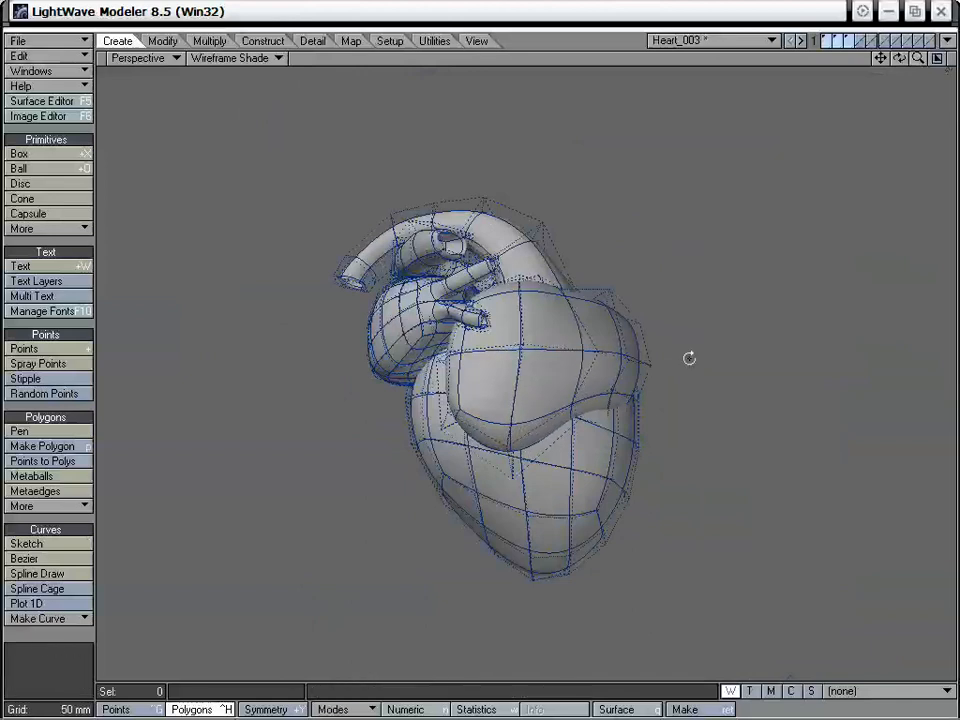
Drag the points at the atrium's front tip and lower front edge to smooth how it rests on the ventricles
{"action": "left_click_drag", "start_coordinate": [690, 358], "coordinate": [484, 434], "text": "alt"}
{"action": "mouse_move", "coordinate": [591, 383]}
{"action": "left_mouse_down", "text": "alt"}
{"action": "mouse_move", "coordinate": [574, 381]}
{"action": "mouse_move", "coordinate": [588, 368]}
{"action": "left_mouse_up", "text": "alt"}
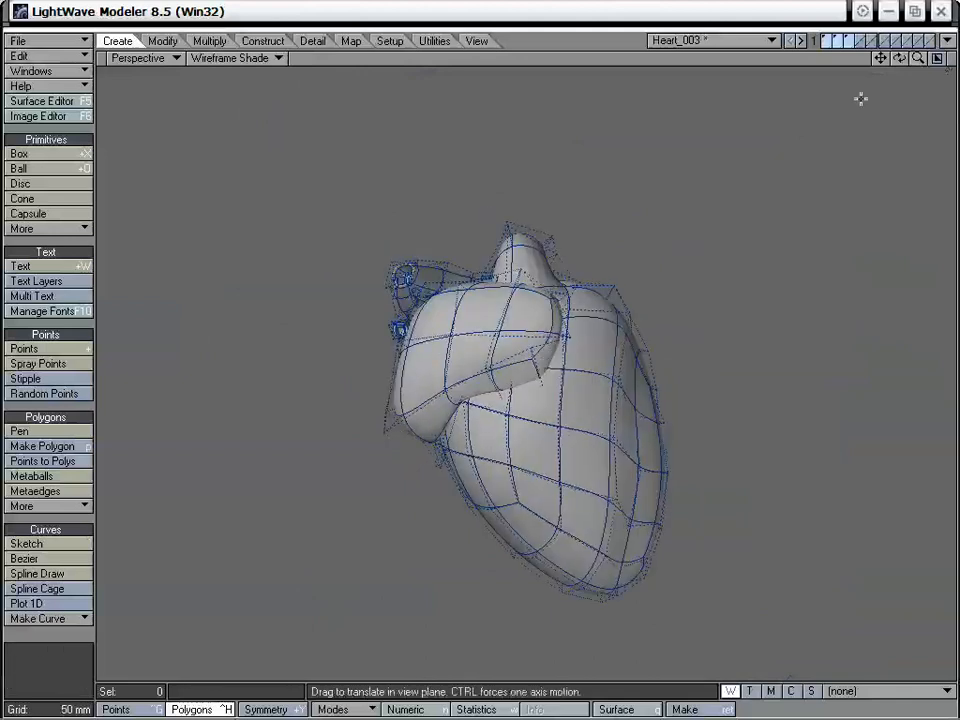
{"action": "left_click_drag", "start_coordinate": [917, 59], "coordinate": [945, 59]}
{"action": "left_click_drag", "start_coordinate": [612, 407], "coordinate": [535, 400], "text": "alt"}
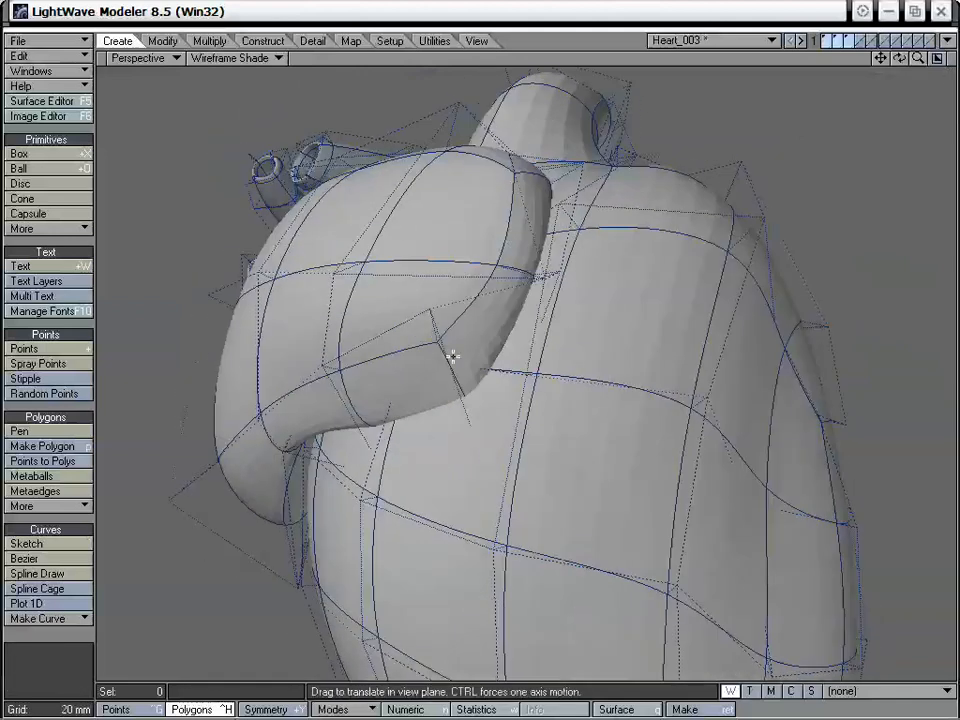
{"action": "left_click_drag", "start_coordinate": [440, 305], "coordinate": [446, 340]}
{"action": "left_click_drag", "start_coordinate": [474, 427], "coordinate": [640, 310], "text": "alt"}
Show the atrium layer alone to adjust its lower front points, and redisplay the other heart layers
{"action": "left_click", "coordinate": [849, 40]}
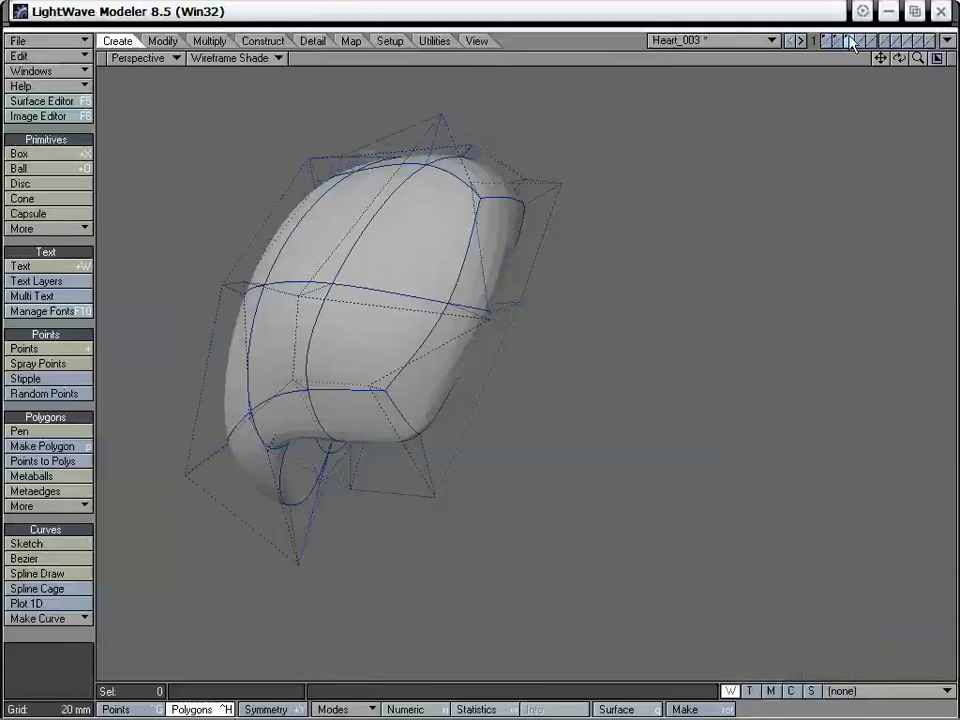
{"action": "left_click_drag", "start_coordinate": [447, 408], "coordinate": [443, 362], "text": "alt"}
{"action": "left_click_drag", "start_coordinate": [422, 422], "coordinate": [416, 322]}
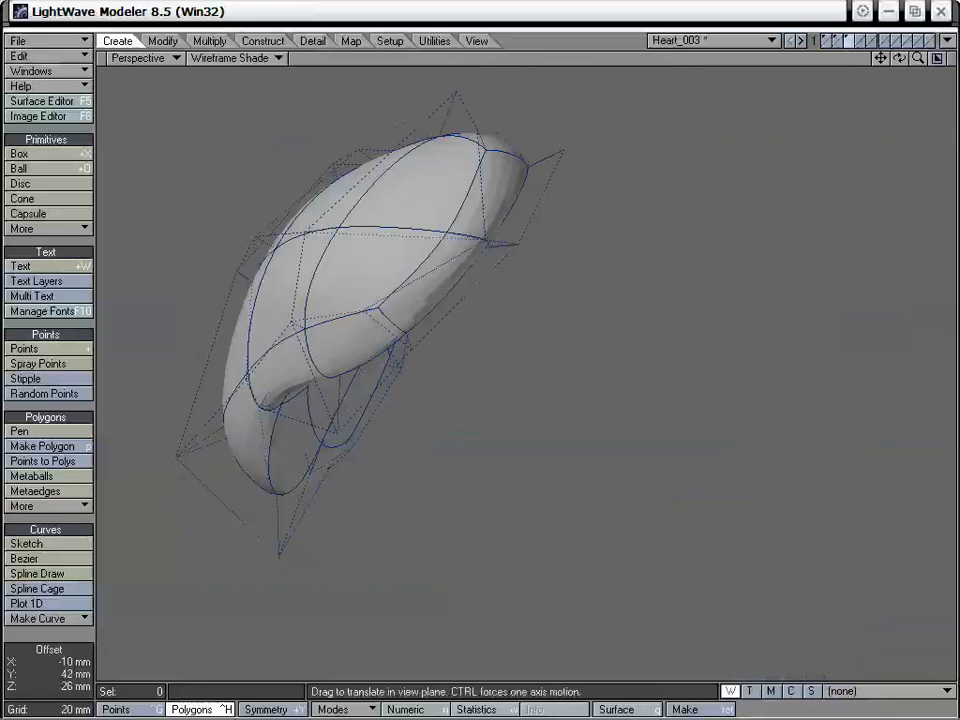
{"action": "left_click_drag", "start_coordinate": [455, 360], "coordinate": [472, 452], "text": "alt"}
{"action": "left_click", "coordinate": [839, 41], "text": "shift"}
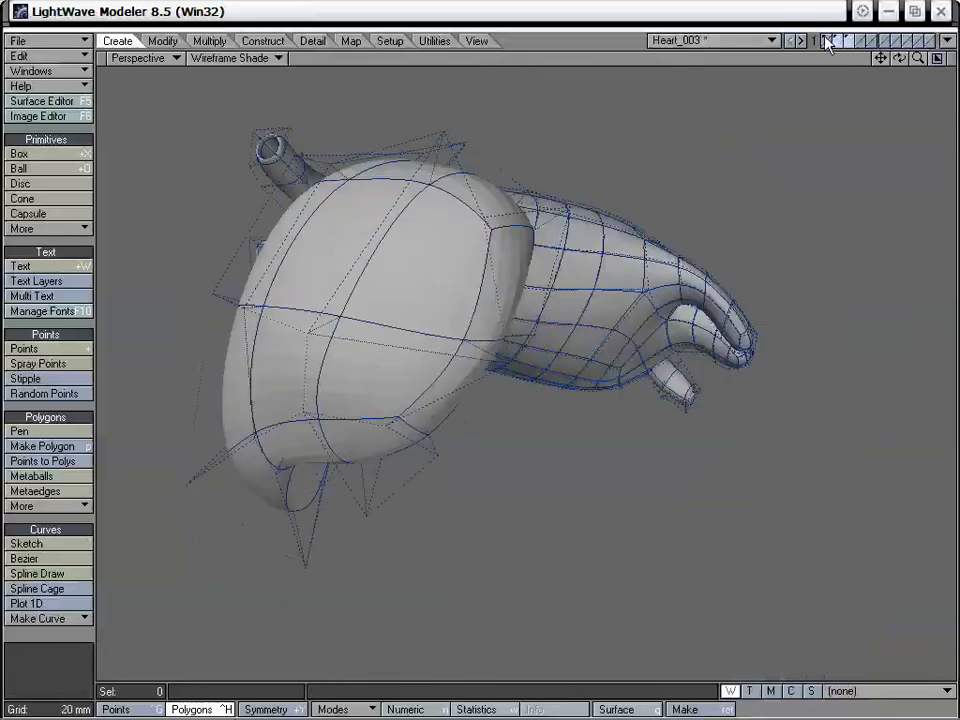
{"action": "left_click", "coordinate": [828, 41], "text": "shift"}
Fit the atrium's front edge against the ventricles by dragging its points, checking it from the front and above
{"action": "left_click_drag", "start_coordinate": [619, 349], "coordinate": [538, 308], "text": "alt"}
{"action": "left_click_drag", "start_coordinate": [352, 395], "coordinate": [352, 389]}
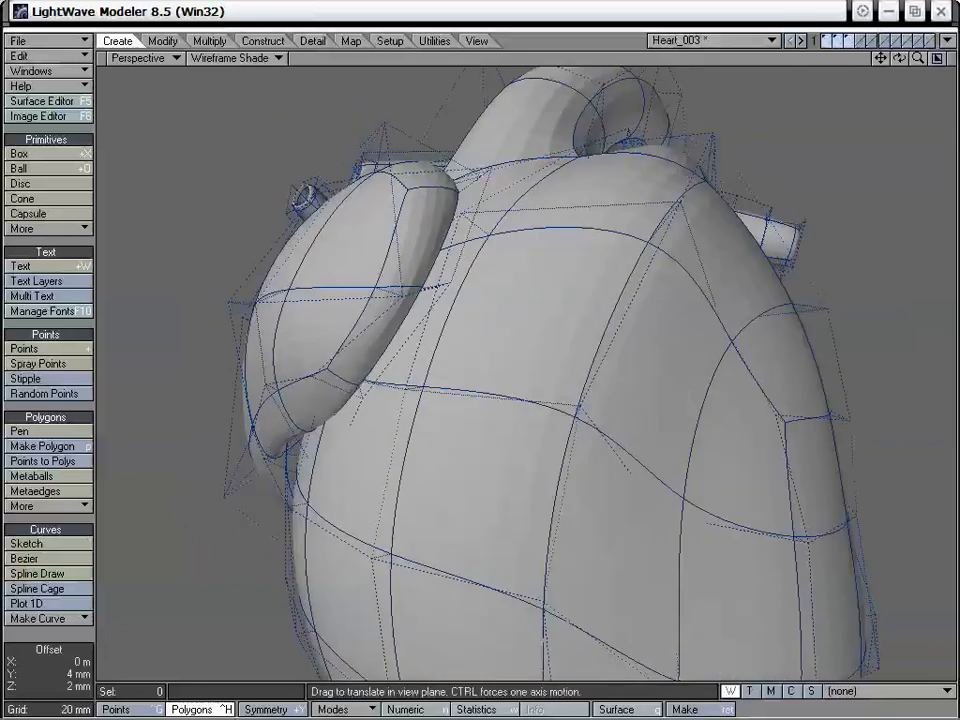
{"action": "left_click_drag", "start_coordinate": [412, 257], "coordinate": [490, 305], "text": "alt"}
{"action": "left_click_drag", "start_coordinate": [352, 287], "coordinate": [637, 259]}
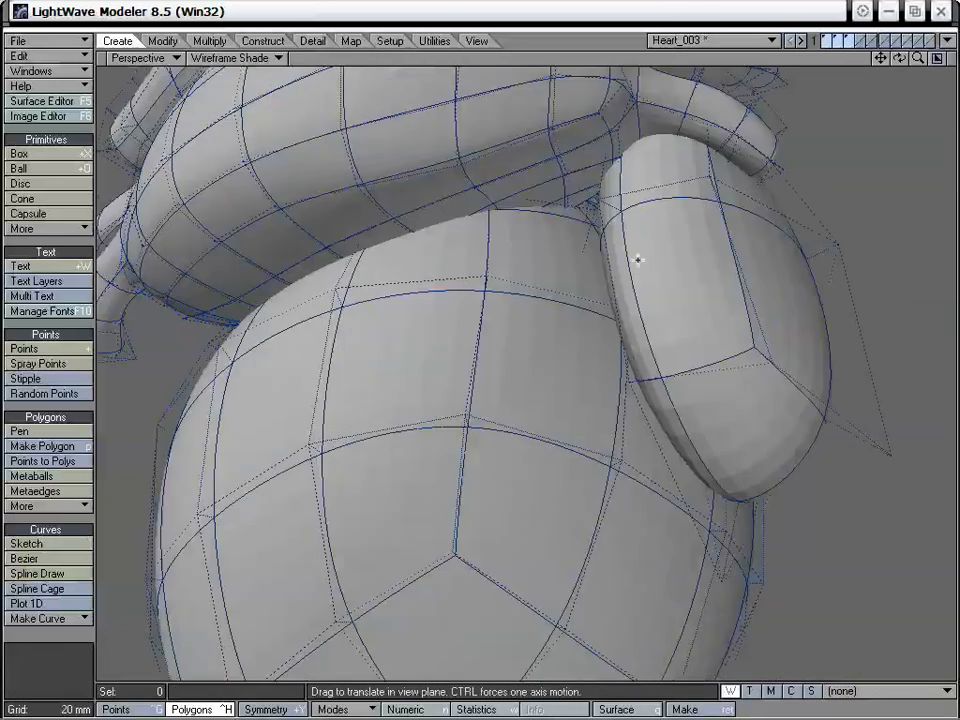
{"action": "left_click_drag", "start_coordinate": [692, 172], "coordinate": [265, 505]}
{"action": "left_click_drag", "start_coordinate": [475, 341], "coordinate": [522, 124], "text": "alt"}
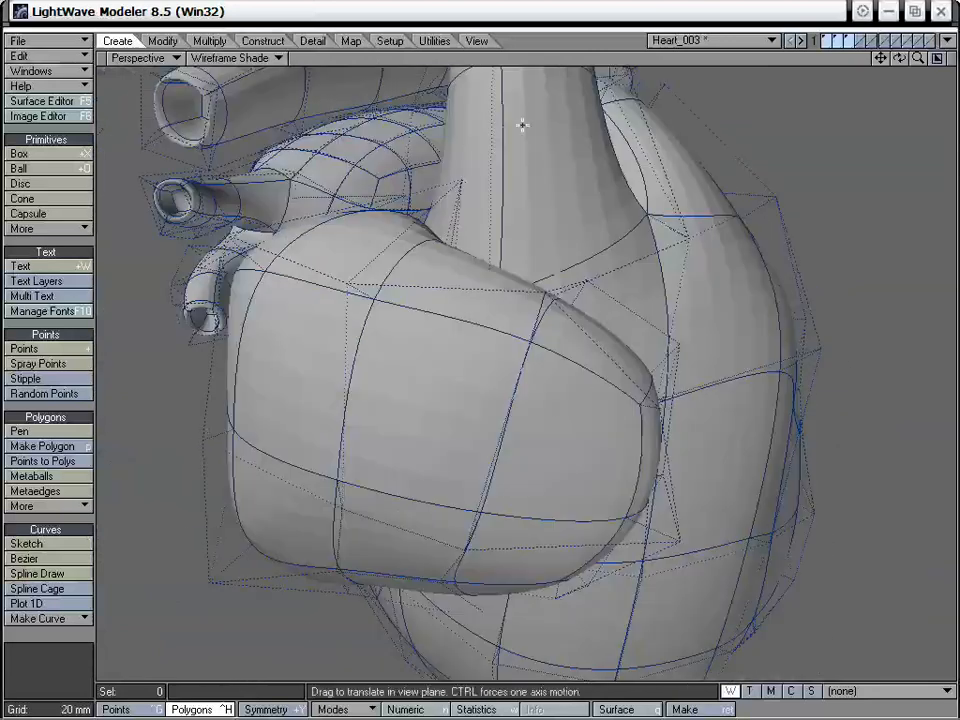
Refine the outer curve of the atrium's front section by dragging its points while viewing more of the heart
{"action": "left_click_drag", "start_coordinate": [918, 58], "coordinate": [790, 58]}
{"action": "left_click_drag", "start_coordinate": [610, 310], "coordinate": [502, 273], "text": "alt"}
{"action": "left_click_drag", "start_coordinate": [625, 353], "coordinate": [529, 339], "text": "alt"}
{"action": "left_click_drag", "start_coordinate": [918, 62], "coordinate": [477, 343]}
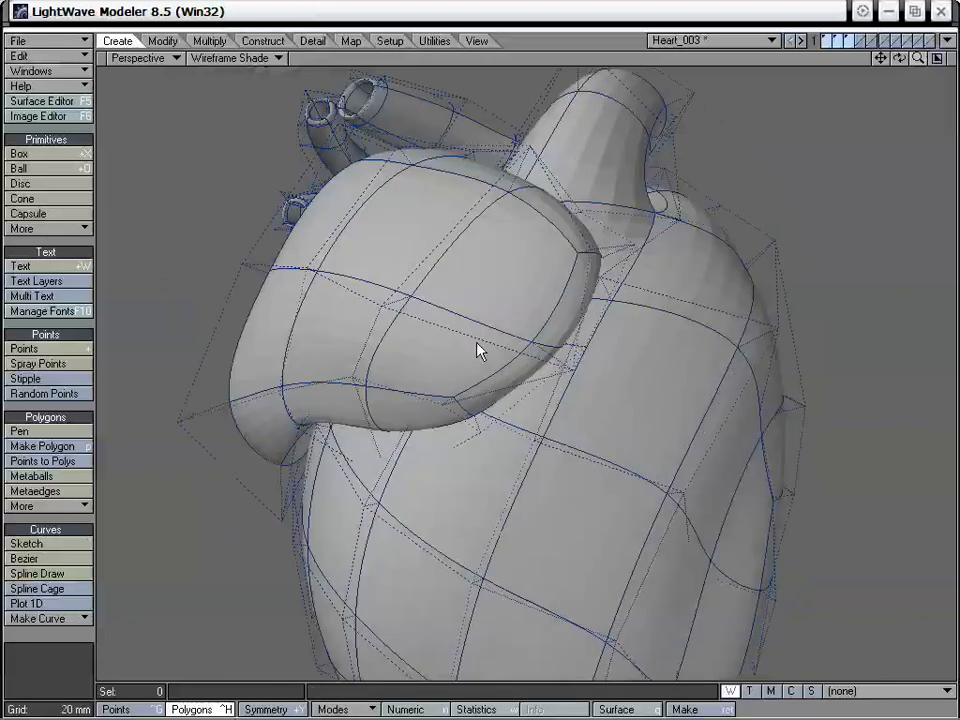
{"action": "left_click_drag", "start_coordinate": [681, 257], "coordinate": [496, 339], "text": "alt"}
Even out the points along the atrium's upper and outer surface with the Drag tool
{"action": "key", "text": "ctrl+t"}
{"action": "left_click_drag", "start_coordinate": [430, 330], "coordinate": [440, 265]}
{"action": "left_click_drag", "start_coordinate": [440, 265], "coordinate": [571, 324], "text": "alt"}
{"action": "left_click_drag", "start_coordinate": [639, 334], "coordinate": [544, 212], "text": "alt"}
{"action": "left_click_drag", "start_coordinate": [490, 228], "coordinate": [467, 345]}
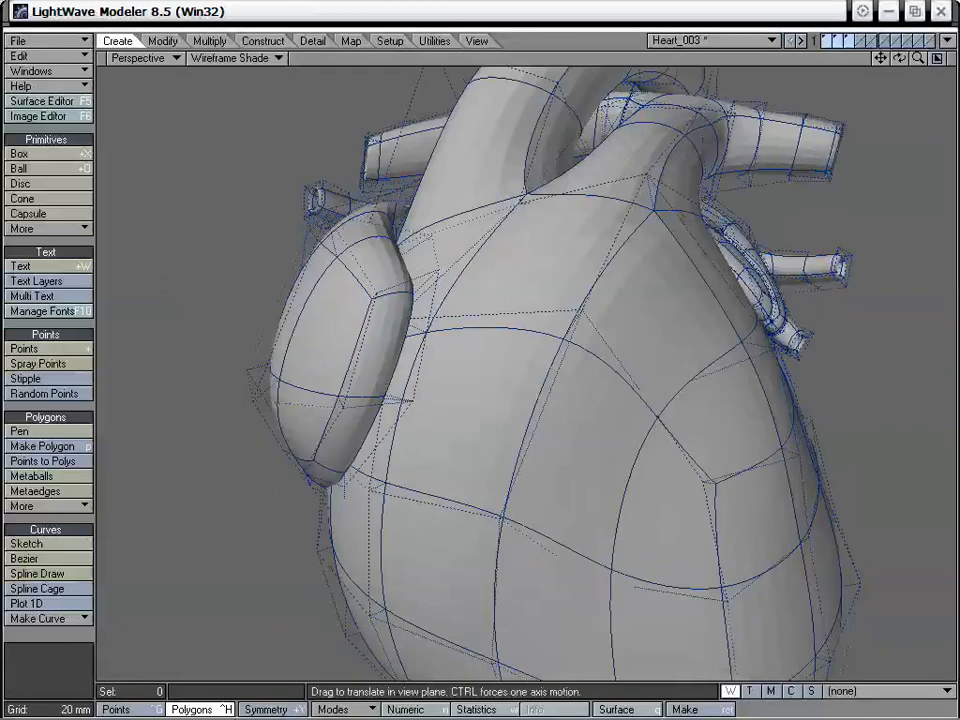
Tuck the atrium's front face and inner edge points in beside the aorta's base with the Drag tool
{"action": "mouse_move", "coordinate": [438, 272]}
{"action": "left_mouse_down"}
{"action": "mouse_move", "coordinate": [456, 277]}
{"action": "mouse_move", "coordinate": [444, 279]}
{"action": "left_mouse_up"}
{"action": "left_click_drag", "start_coordinate": [375, 298], "coordinate": [388, 276]}
{"action": "left_click_drag", "start_coordinate": [457, 267], "coordinate": [563, 276], "text": "alt"}
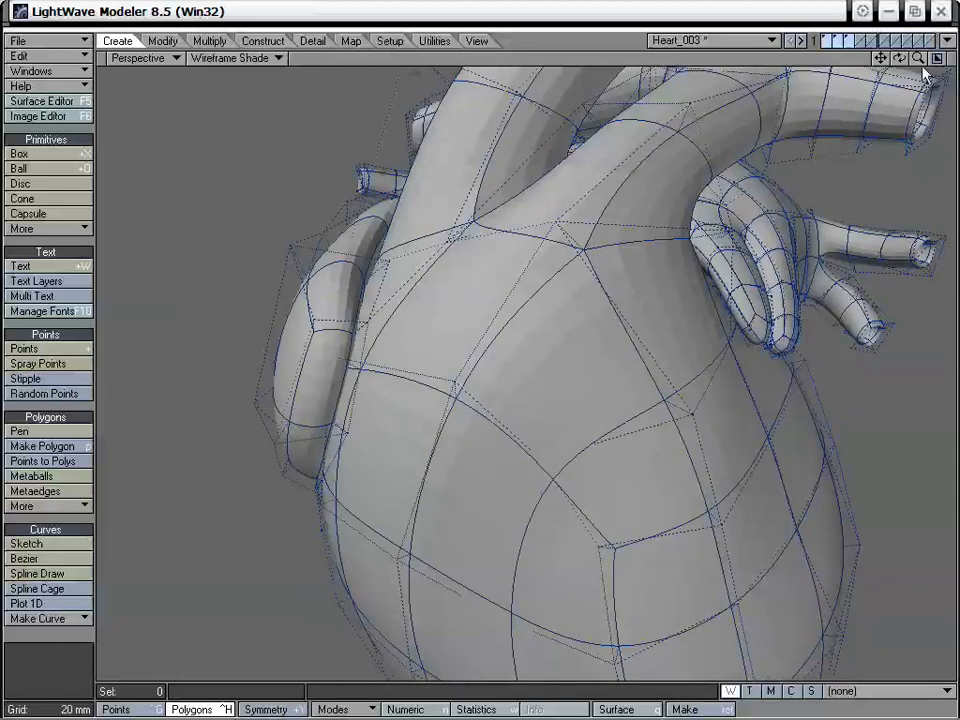
{"action": "left_click_drag", "start_coordinate": [918, 58], "coordinate": [921, 62]}
{"action": "left_click_drag", "start_coordinate": [640, 270], "coordinate": [734, 276], "text": "alt"}
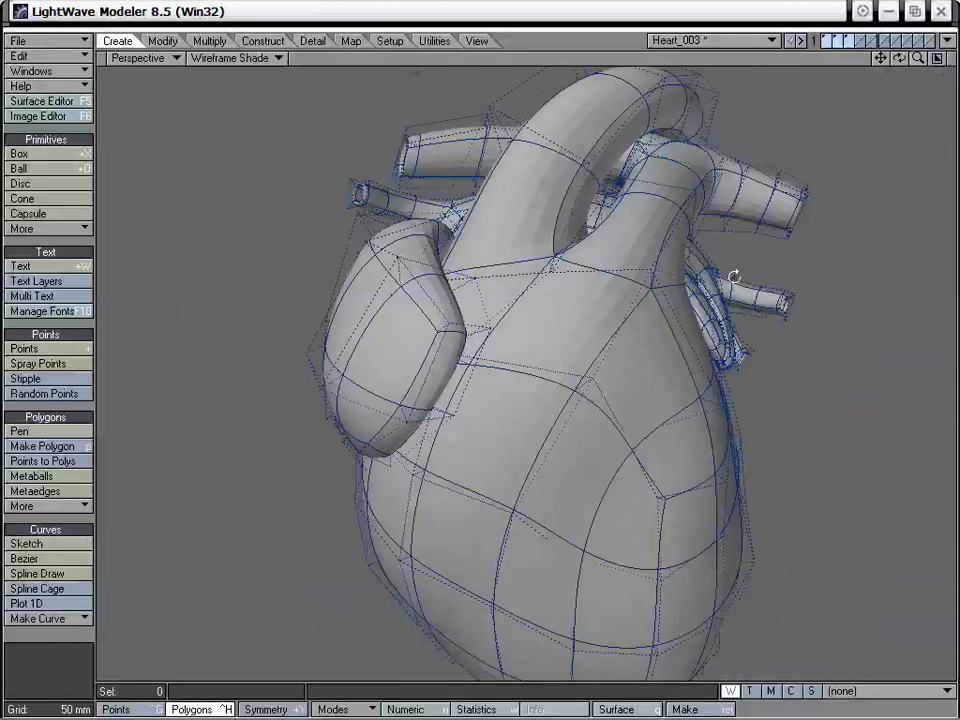
{"action": "mouse_move", "coordinate": [470, 384]}
{"action": "left_mouse_down", "text": "alt"}
{"action": "mouse_move", "coordinate": [576, 354]}
{"action": "mouse_move", "coordinate": [565, 326]}
{"action": "mouse_move", "coordinate": [533, 324]}
{"action": "mouse_move", "coordinate": [555, 328]}
{"action": "mouse_move", "coordinate": [507, 306]}
{"action": "mouse_move", "coordinate": [508, 360]}
{"action": "mouse_move", "coordinate": [472, 371]}
{"action": "left_mouse_up", "text": "alt"}
{"action": "left_click_drag", "start_coordinate": [418, 344], "coordinate": [514, 245], "text": "alt"}
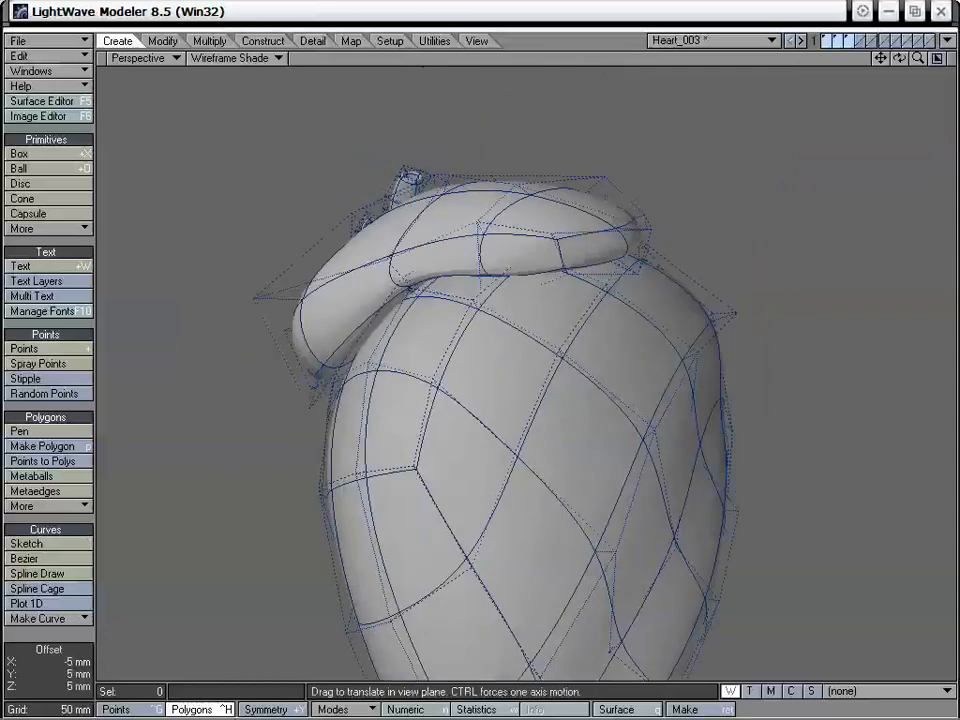
Even out the mesh lines across the atrium's side and front tip by dragging individual points
{"action": "left_click_drag", "start_coordinate": [360, 181], "coordinate": [466, 315], "text": "alt"}
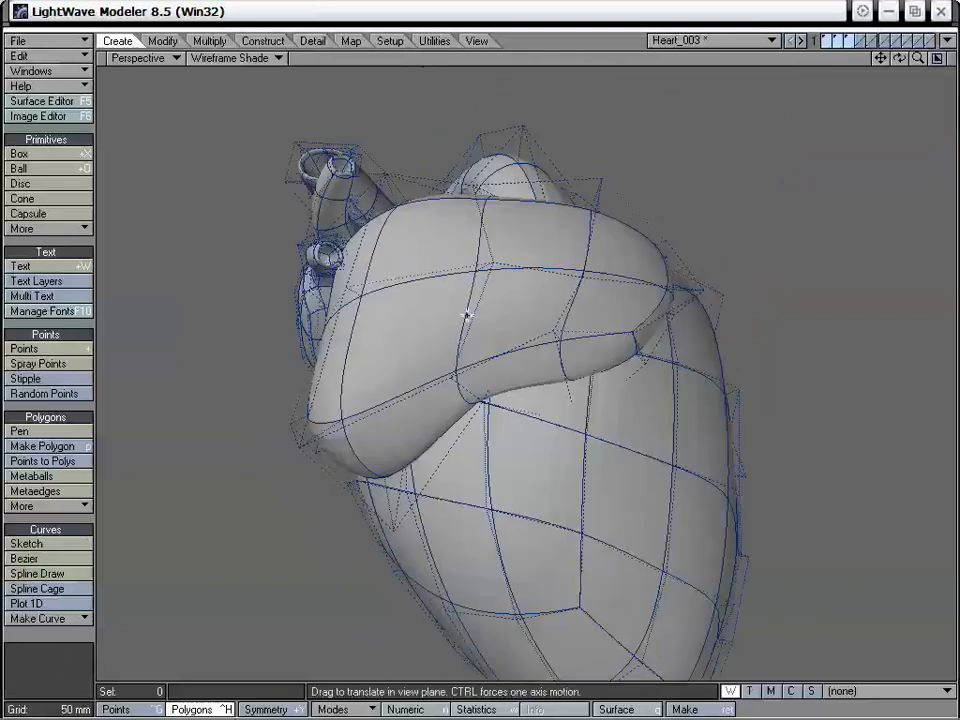
{"action": "left_click_drag", "start_coordinate": [476, 270], "coordinate": [478, 268]}
{"action": "left_click_drag", "start_coordinate": [379, 318], "coordinate": [315, 347], "text": "alt"}
{"action": "left_click_drag", "start_coordinate": [392, 216], "coordinate": [355, 398], "text": "alt"}
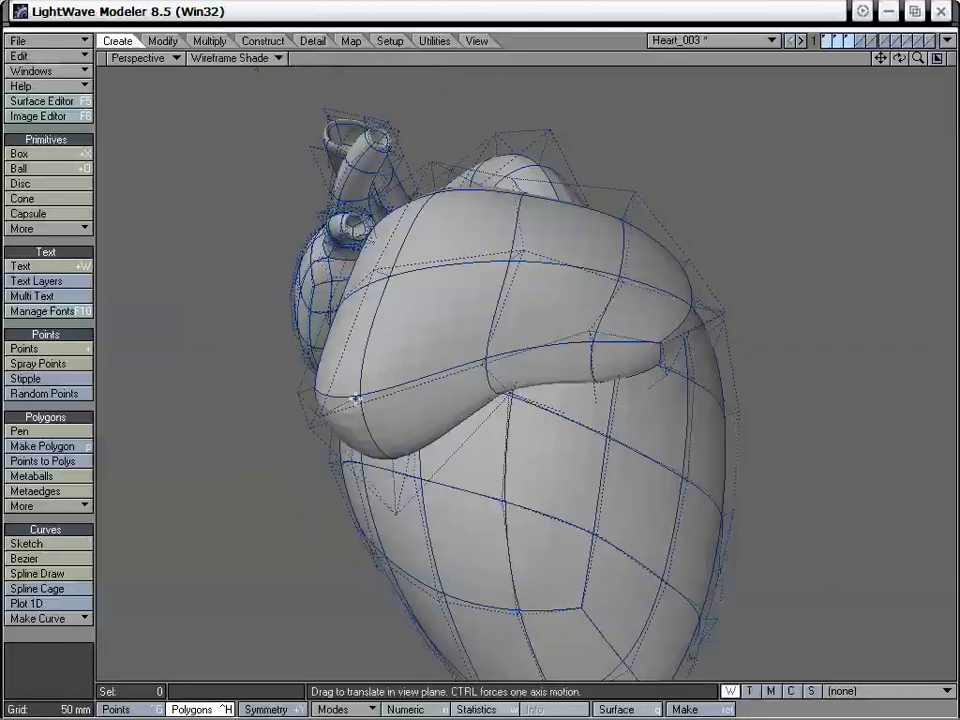
{"action": "left_click_drag", "start_coordinate": [351, 207], "coordinate": [590, 254], "text": "alt"}
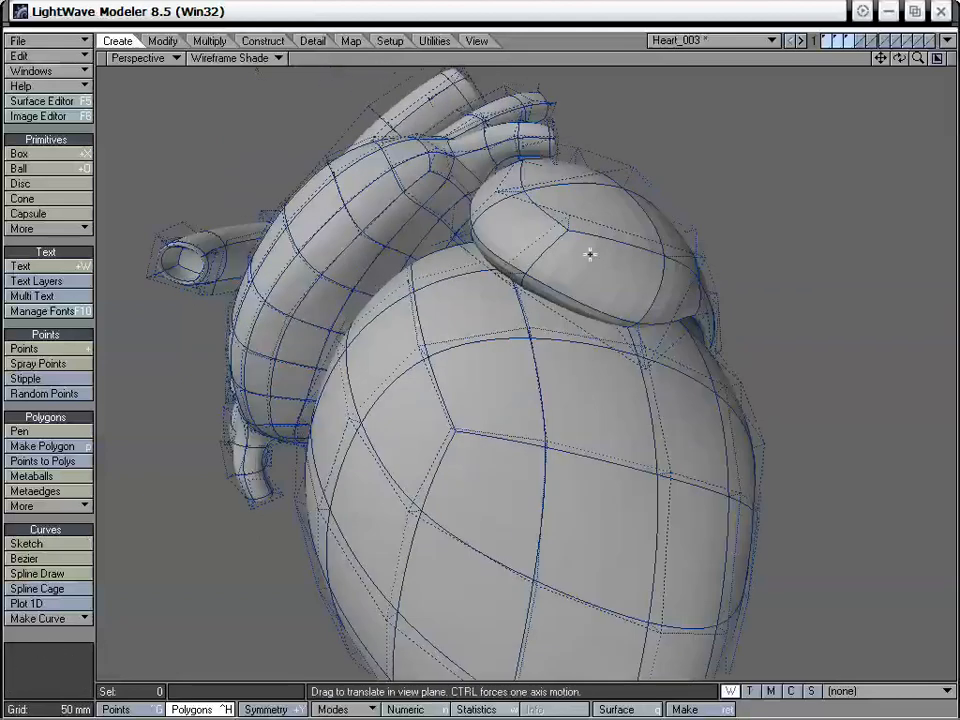
{"action": "left_click_drag", "start_coordinate": [564, 215], "coordinate": [560, 268]}
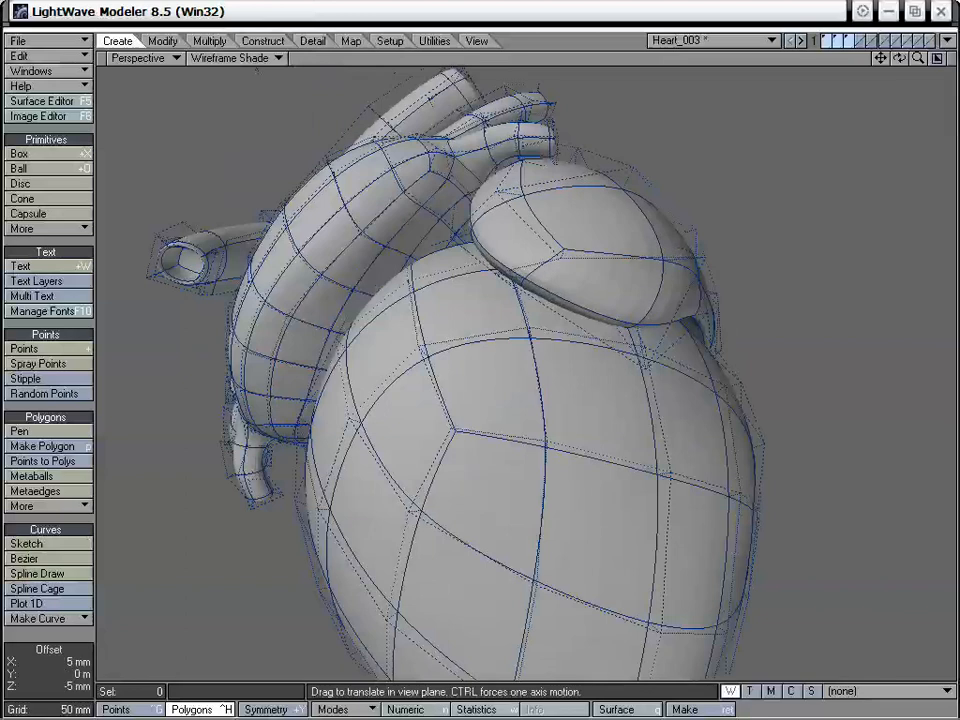
Adjust the points on the atrium's rear and middle side to round its bulge
{"action": "left_click_drag", "start_coordinate": [666, 262], "coordinate": [471, 303]}
{"action": "left_click_drag", "start_coordinate": [354, 243], "coordinate": [532, 297], "text": "alt"}
{"action": "left_click_drag", "start_coordinate": [470, 238], "coordinate": [472, 253]}
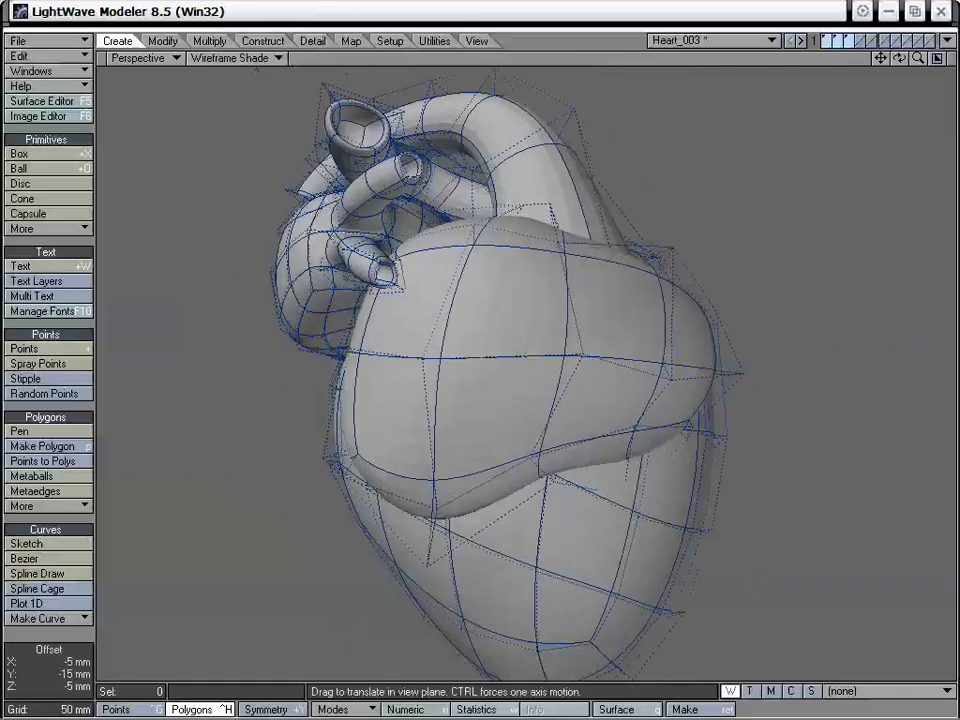
{"action": "left_click_drag", "start_coordinate": [542, 334], "coordinate": [475, 291], "text": "alt"}
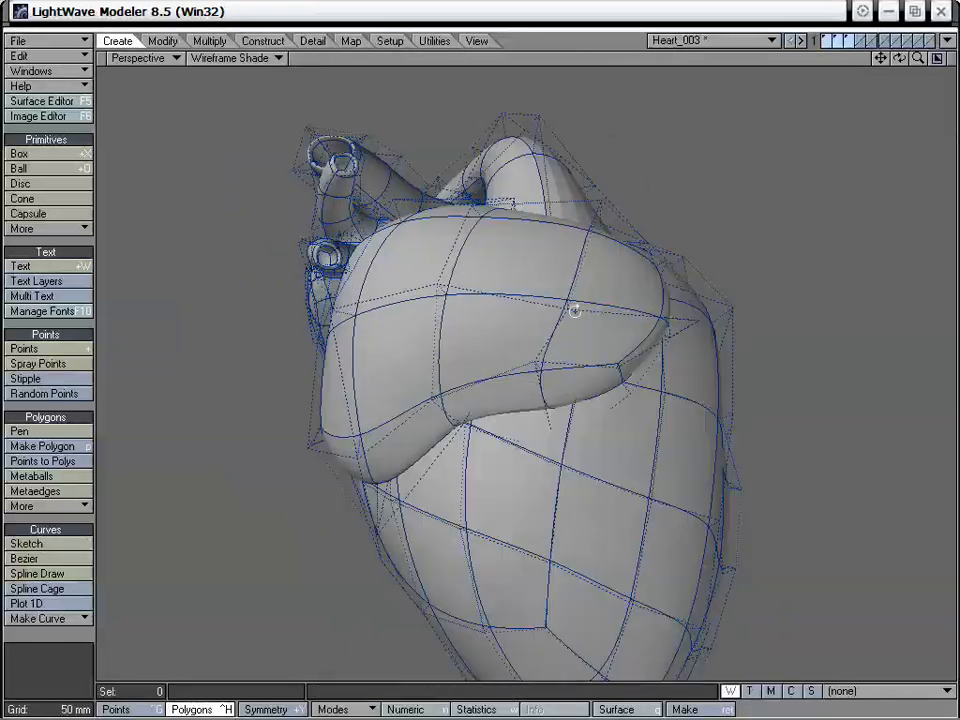
{"action": "left_click_drag", "start_coordinate": [574, 306], "coordinate": [520, 273], "text": "alt"}
{"action": "left_click_drag", "start_coordinate": [438, 280], "coordinate": [478, 454], "text": "alt"}
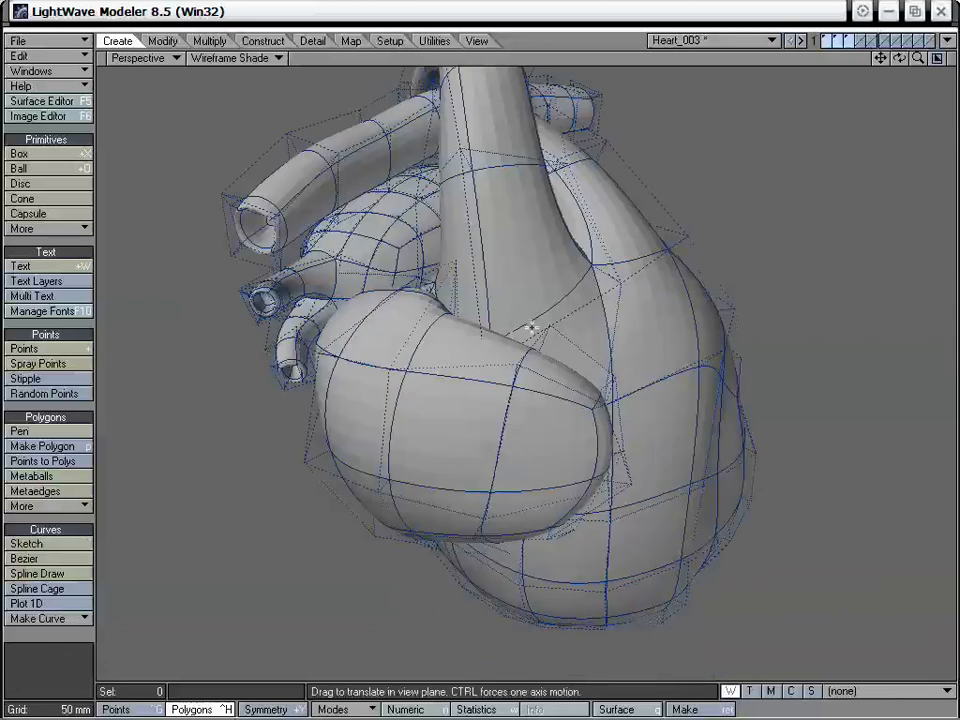
Reposition the atrium's top points beside the aorta and pulmonary veins to prepare room for a vessel opening
{"action": "left_click_drag", "start_coordinate": [531, 328], "coordinate": [581, 451], "text": "alt"}
{"action": "left_click_drag", "start_coordinate": [514, 410], "coordinate": [435, 315], "text": "alt"}
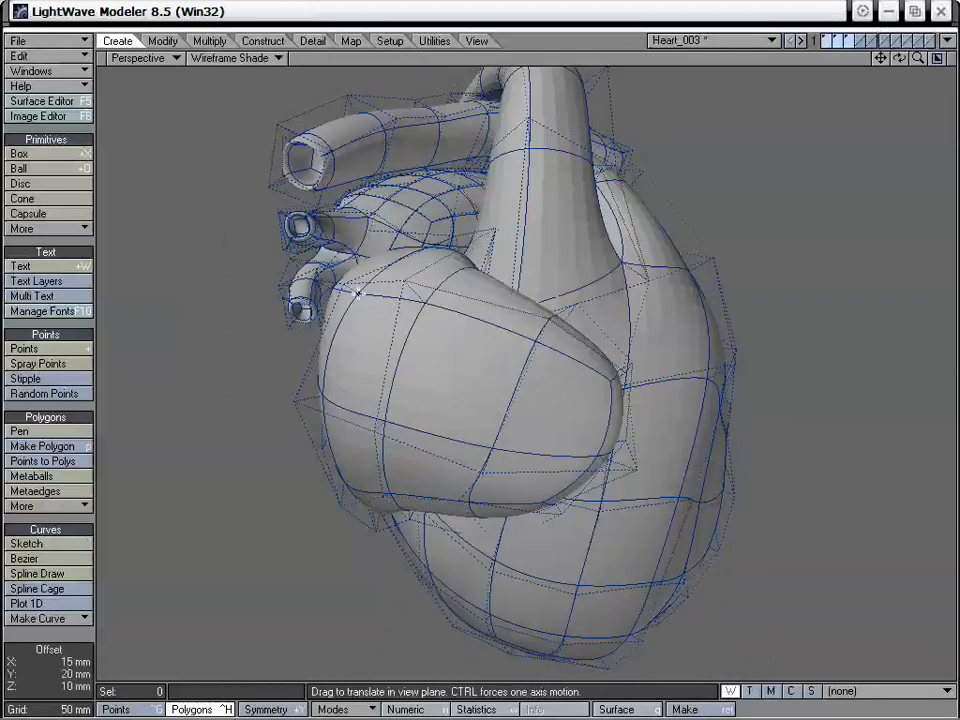
{"action": "left_click_drag", "start_coordinate": [429, 253], "coordinate": [605, 250], "text": "alt"}
{"action": "left_click_drag", "start_coordinate": [525, 302], "coordinate": [508, 410]}
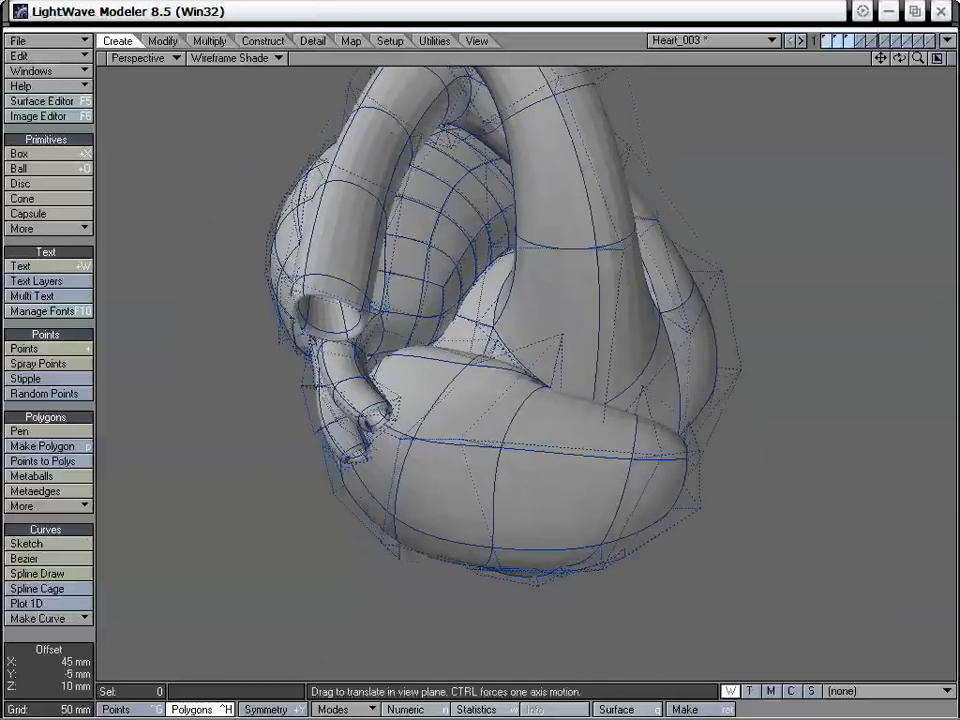
{"action": "left_click_drag", "start_coordinate": [312, 322], "coordinate": [562, 298], "text": "alt"}
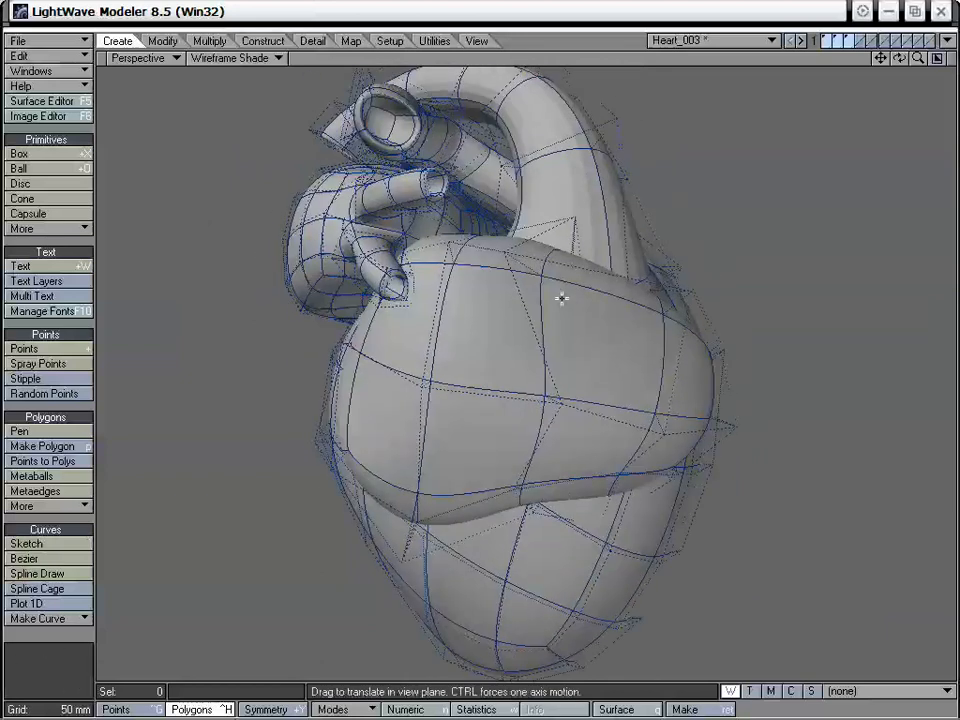
{"action": "left_click_drag", "start_coordinate": [508, 253], "coordinate": [545, 264]}
Select the two polygons on the atrium's top rear and extend them with Smooth Shift
{"action": "left_click_drag", "start_coordinate": [482, 296], "coordinate": [510, 499], "text": "alt"}
{"action": "left_click_drag", "start_coordinate": [487, 454], "coordinate": [458, 387]}
{"action": "left_click_drag", "start_coordinate": [381, 352], "coordinate": [431, 326]}
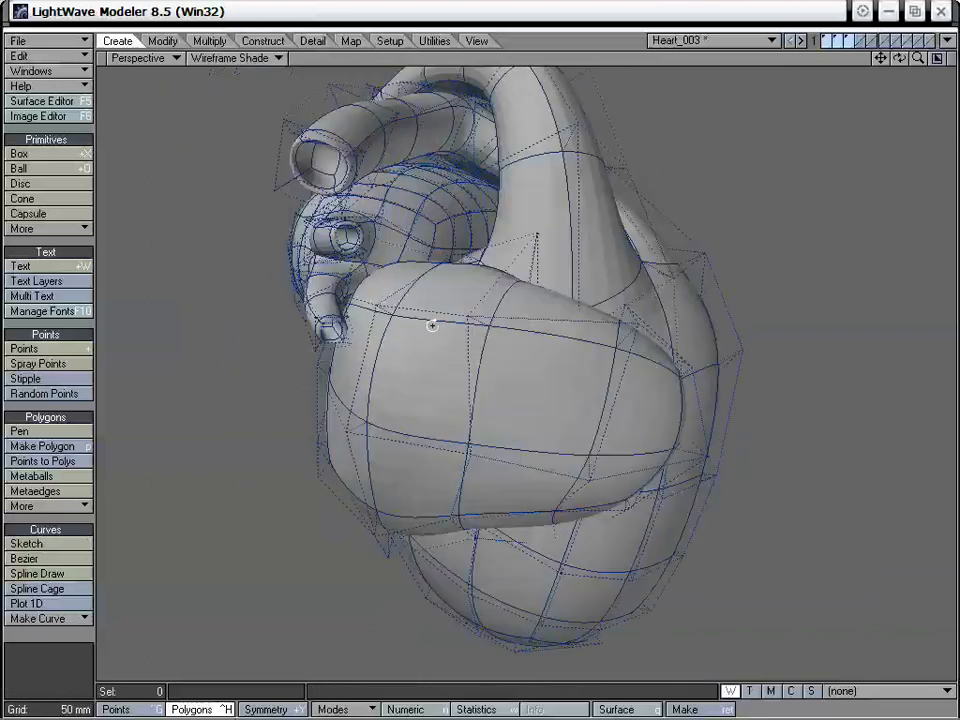
{"action": "left_click_drag", "start_coordinate": [541, 301], "coordinate": [484, 339], "text": "alt"}
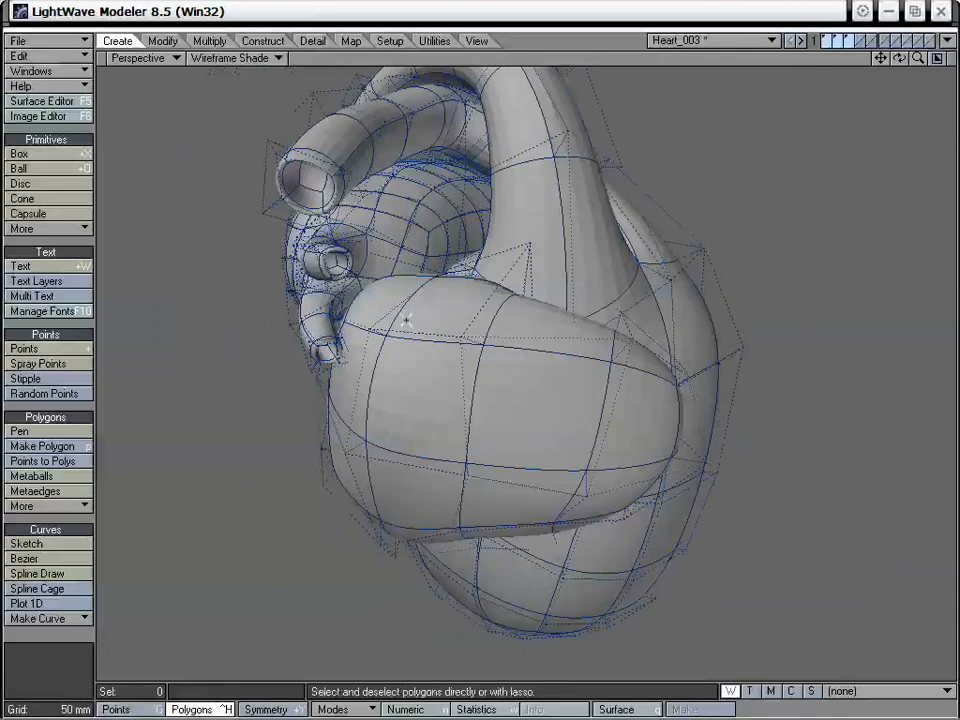
{"action": "left_click_drag", "start_coordinate": [395, 307], "coordinate": [450, 306]}
{"action": "left_click_drag", "start_coordinate": [465, 300], "coordinate": [484, 358], "text": "alt"}
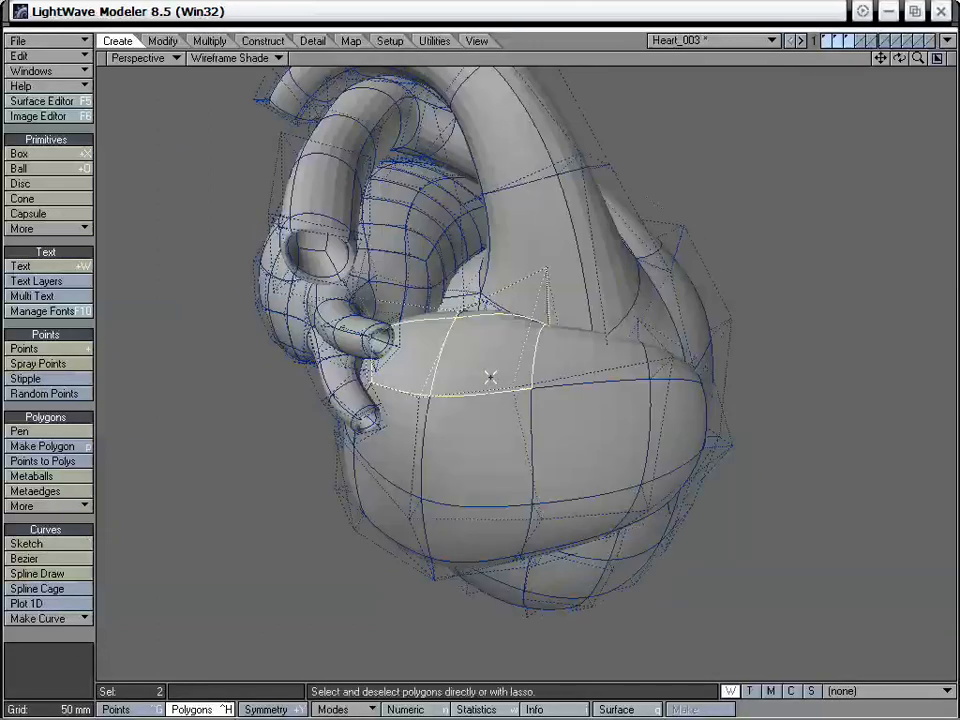
{"action": "left_click_drag", "start_coordinate": [501, 422], "coordinate": [585, 572], "text": "alt"}
{"action": "key", "text": "shift+f"}
Drag the corner points of the two shifted polygons inward to form a compact rounded outline
{"action": "key", "text": "t"}
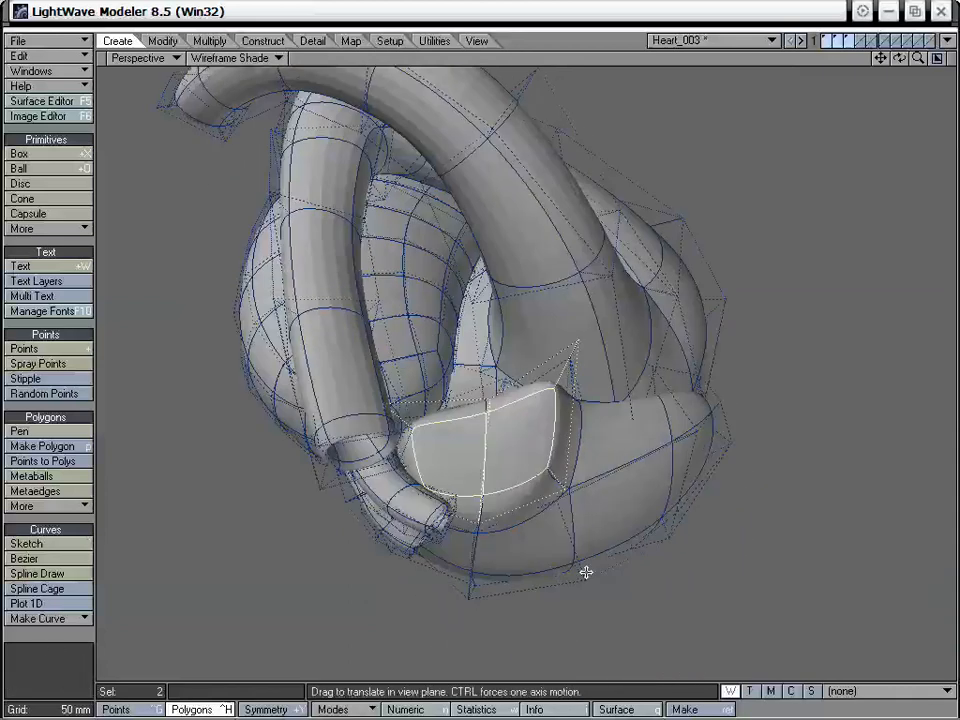
{"action": "left_click_drag", "start_coordinate": [577, 344], "coordinate": [545, 412]}
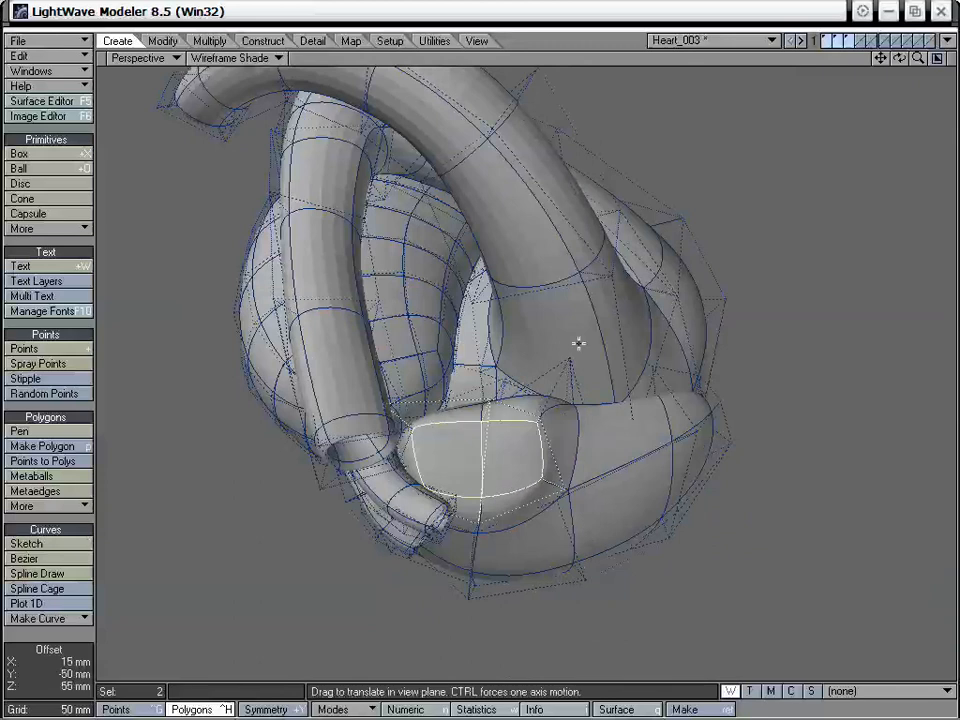
{"action": "left_click_drag", "start_coordinate": [565, 491], "coordinate": [542, 482]}
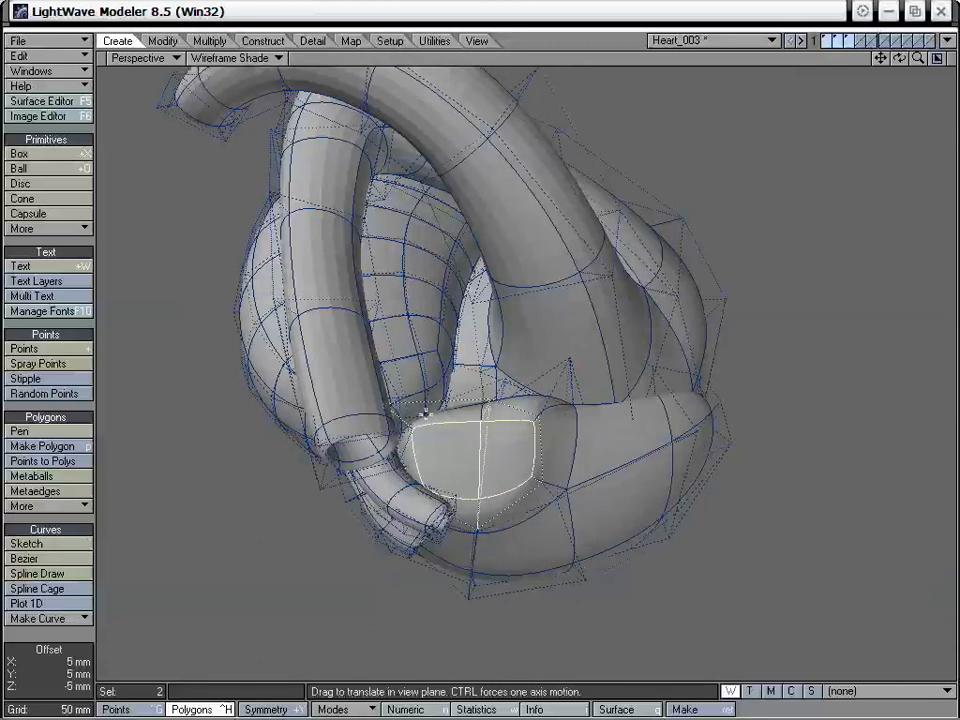
{"action": "left_click_drag", "start_coordinate": [408, 428], "coordinate": [439, 431]}
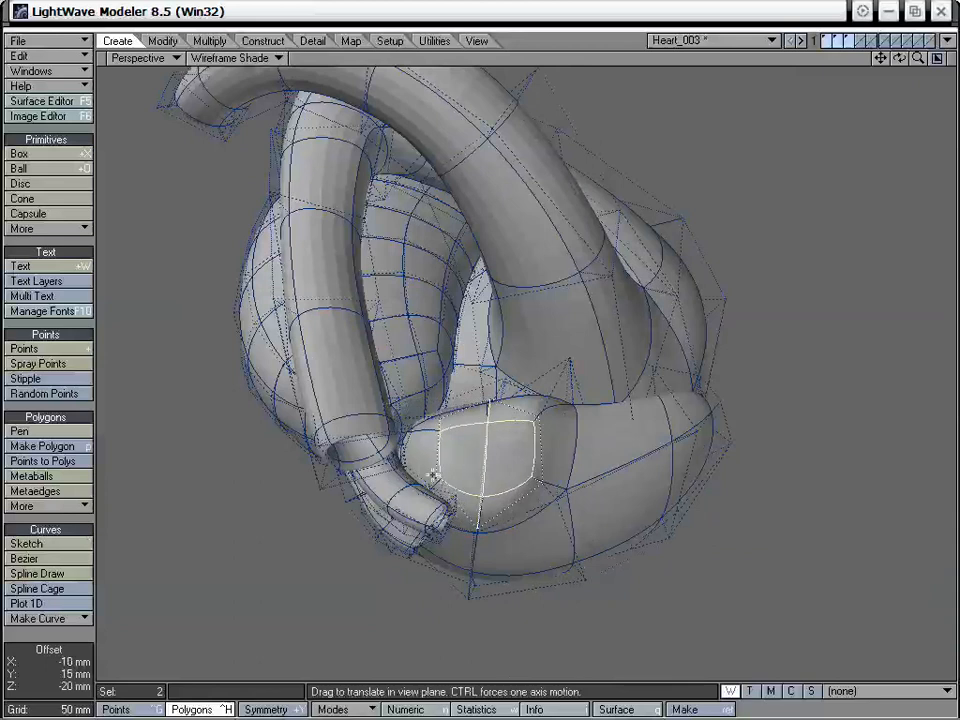
{"action": "left_click_drag", "start_coordinate": [541, 484], "coordinate": [537, 486]}
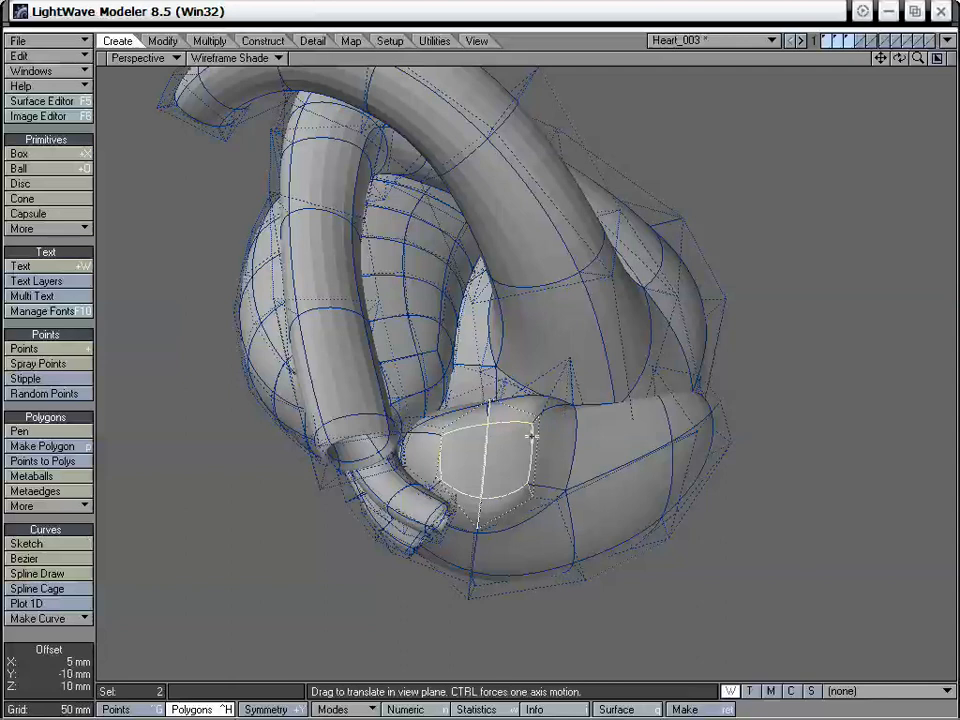
{"action": "left_click_drag", "start_coordinate": [535, 430], "coordinate": [465, 218]}
Return to the four-view layout and rotate the two selected polygons in the Right view until they are level
{"action": "key", "text": "space"}
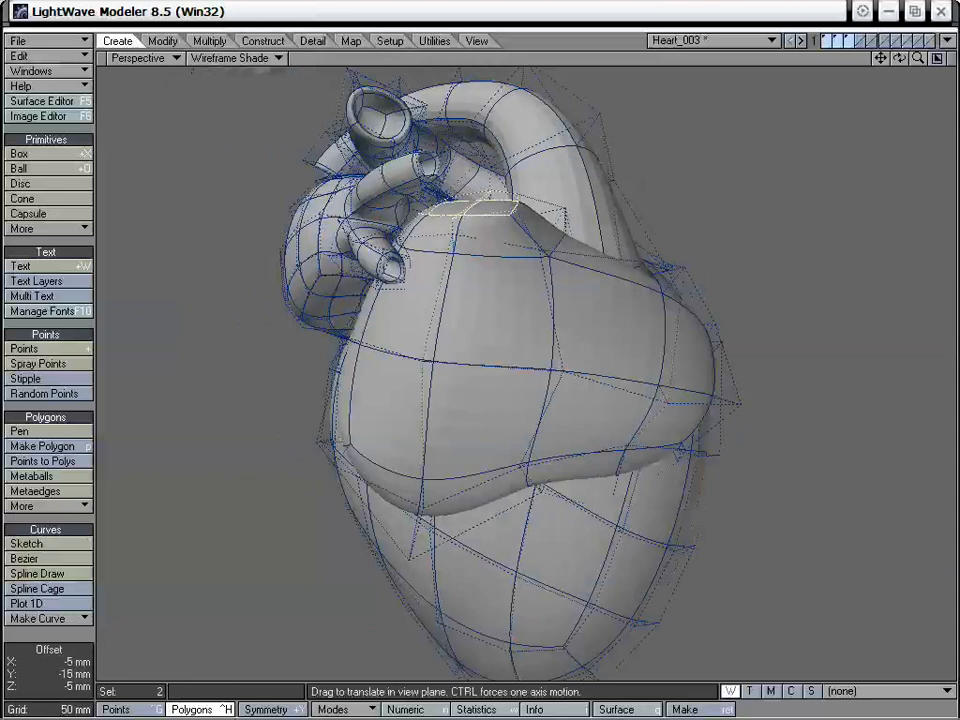
{"action": "key", "text": "space"}
{"action": "left_click_drag", "start_coordinate": [500, 202], "coordinate": [495, 327], "text": "alt"}
{"action": "key", "text": "t"}
{"action": "key", "text": "space"}
{"action": "key", "text": "t"}
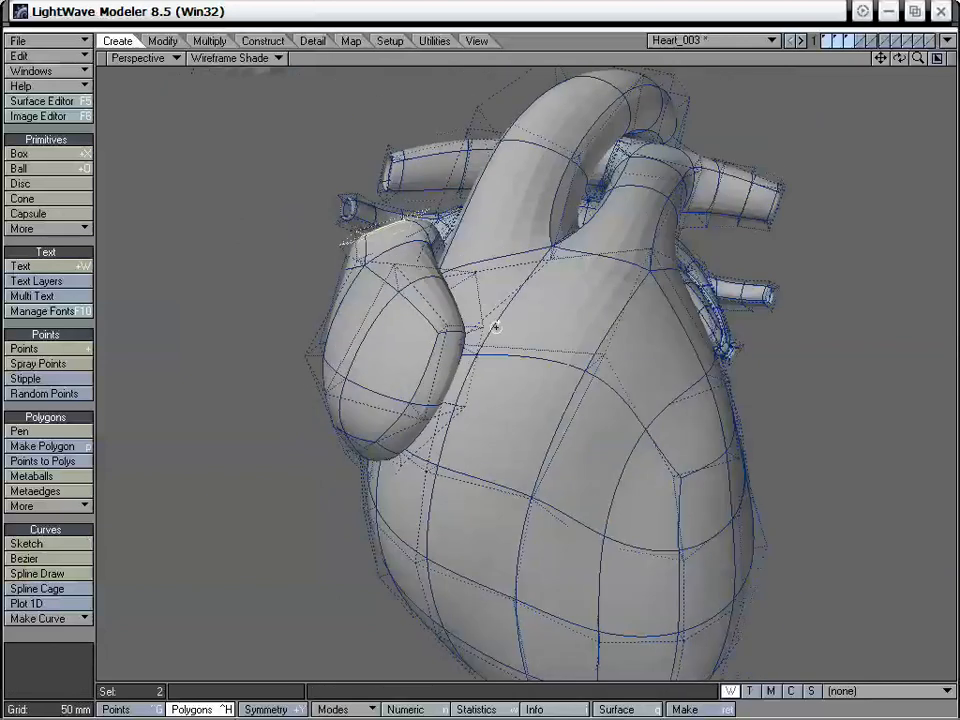
{"action": "key", "text": "0"}
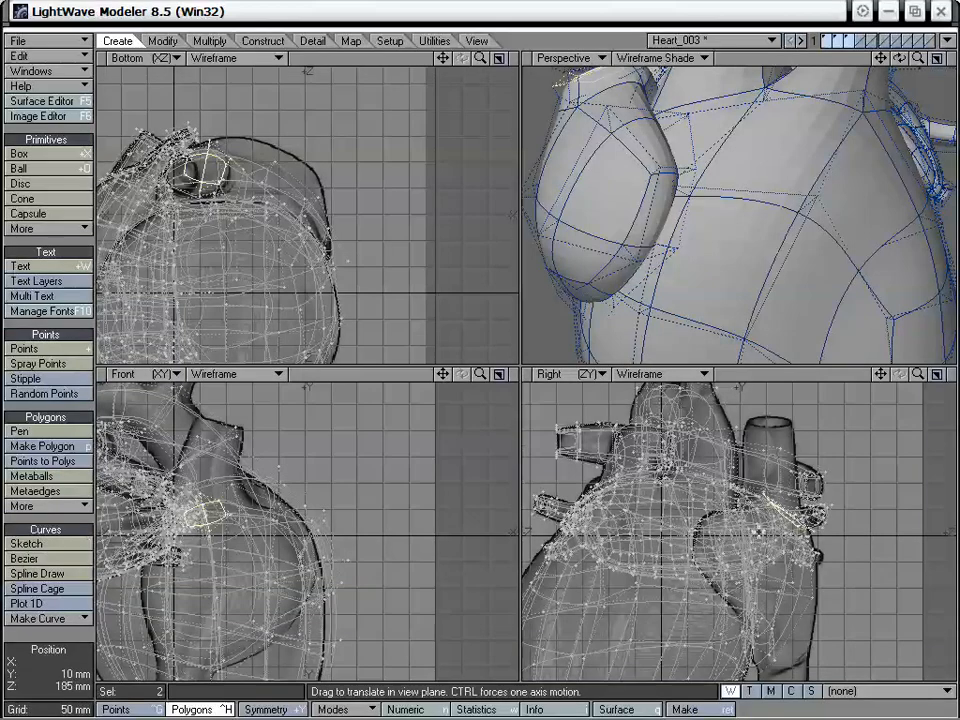
{"action": "key", "text": "y"}
{"action": "mouse_move", "coordinate": [786, 512]}
{"action": "left_mouse_down"}
{"action": "mouse_move", "coordinate": [832, 512]}
{"action": "mouse_move", "coordinate": [778, 502]}
{"action": "left_mouse_up"}
Reposition the two selected polygons at the base of the reference vessel and even out their corner points so they sit flat
{"action": "key", "text": "t"}
{"action": "left_click_drag", "start_coordinate": [690, 250], "coordinate": [771, 284], "text": "alt"}
{"action": "left_click_drag", "start_coordinate": [880, 58], "coordinate": [950, 180]}
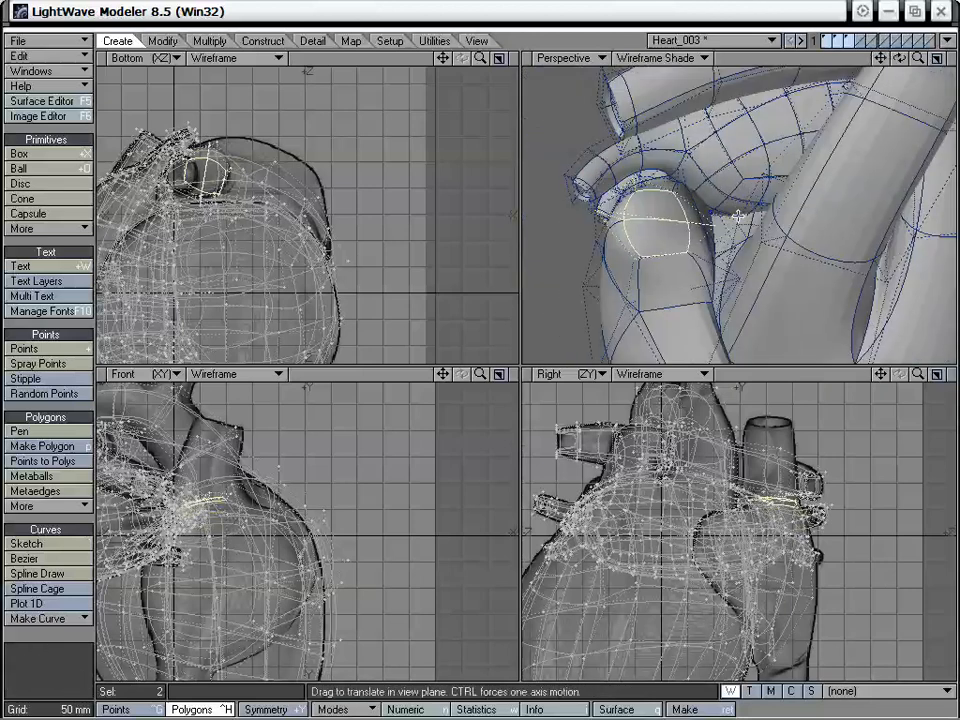
{"action": "left_click_drag", "start_coordinate": [846, 240], "coordinate": [742, 180], "text": "alt"}
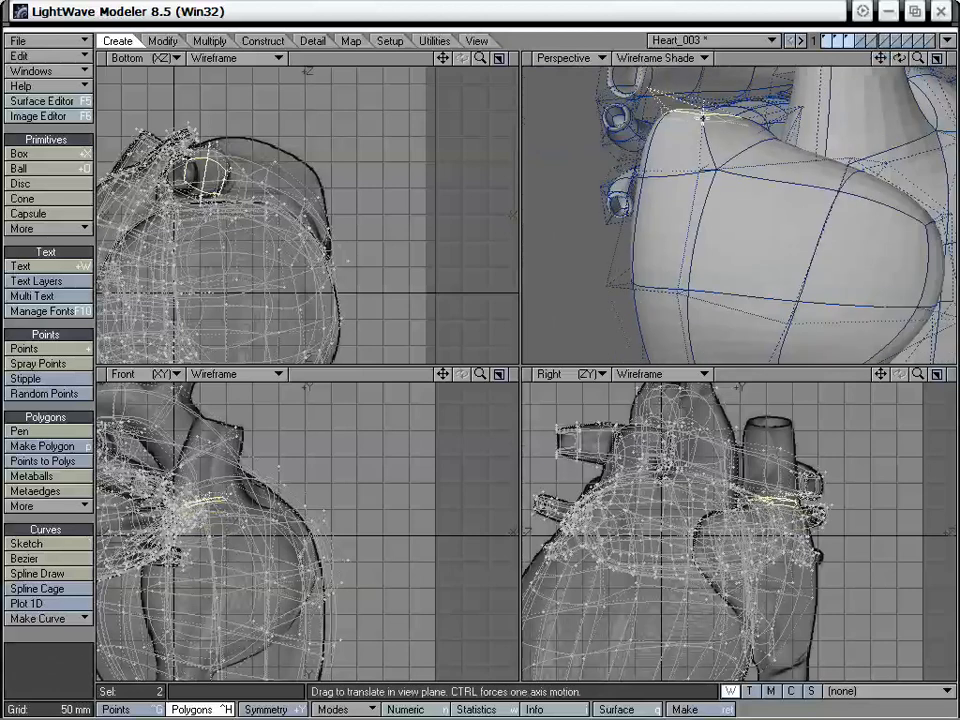
{"action": "left_click_drag", "start_coordinate": [702, 118], "coordinate": [757, 203]}
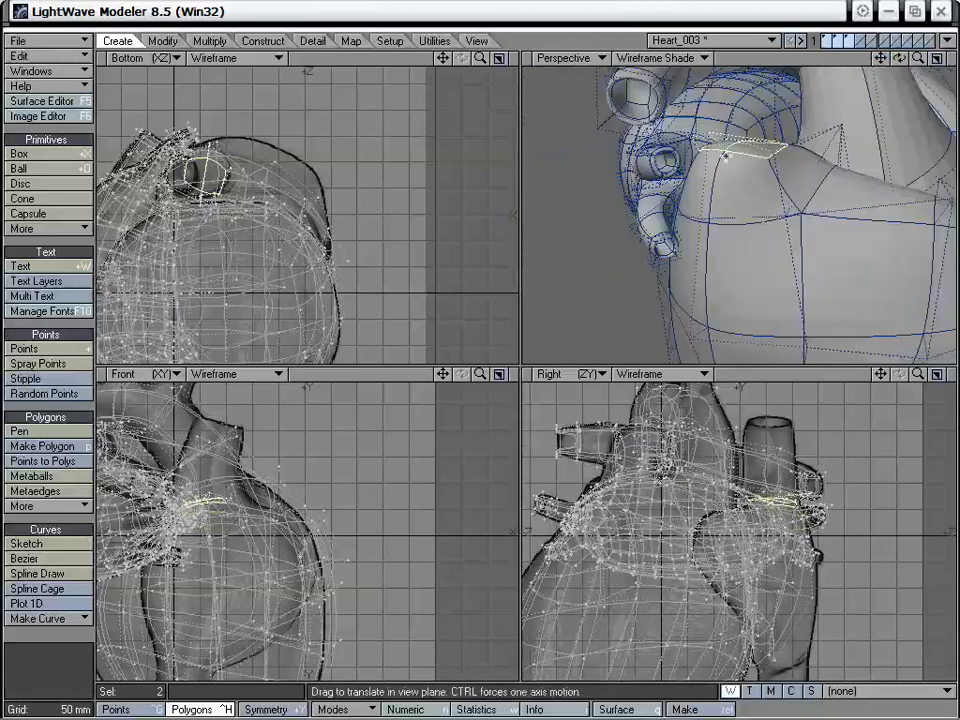
{"action": "left_click_drag", "start_coordinate": [727, 157], "coordinate": [722, 147]}
{"action": "left_click_drag", "start_coordinate": [780, 222], "coordinate": [785, 254], "text": "alt"}
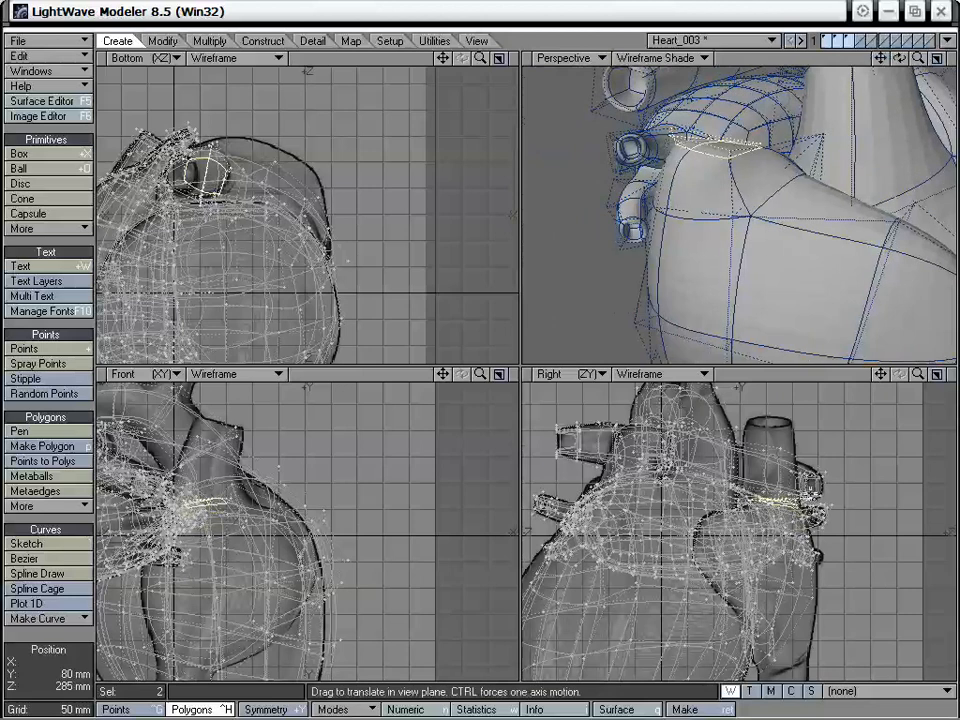
Extend the two polygons with Smooth Shift up to just below the reference vessel's top and tilt them to match its slanted end
{"action": "key", "text": "f"}
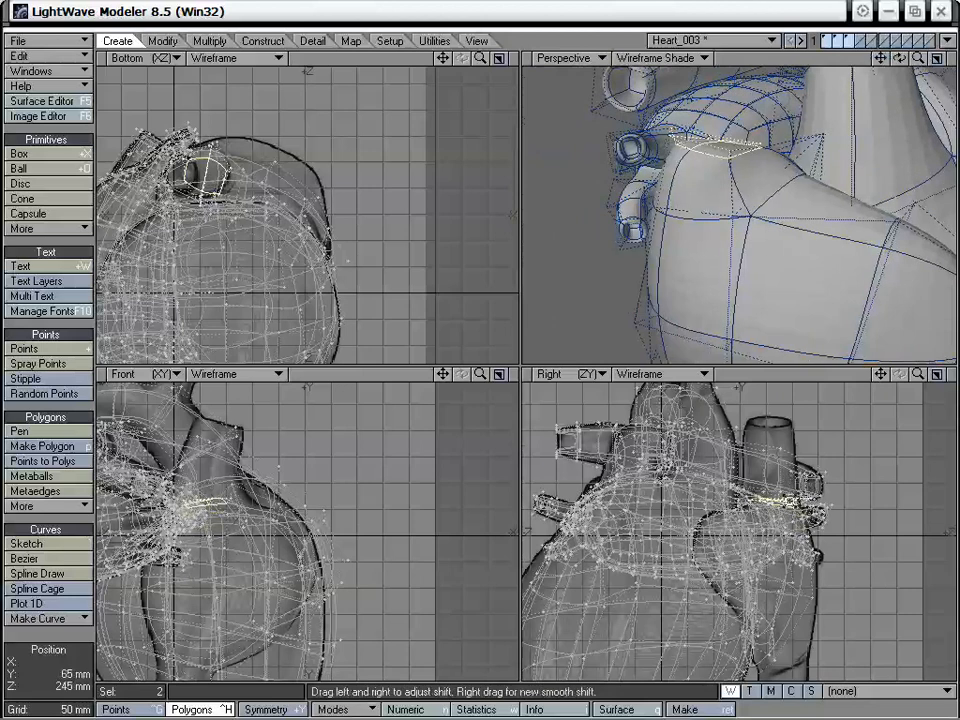
{"action": "left_click", "coordinate": [788, 502]}
{"action": "key", "text": "t"}
{"action": "left_click_drag", "start_coordinate": [786, 552], "coordinate": [776, 476]}
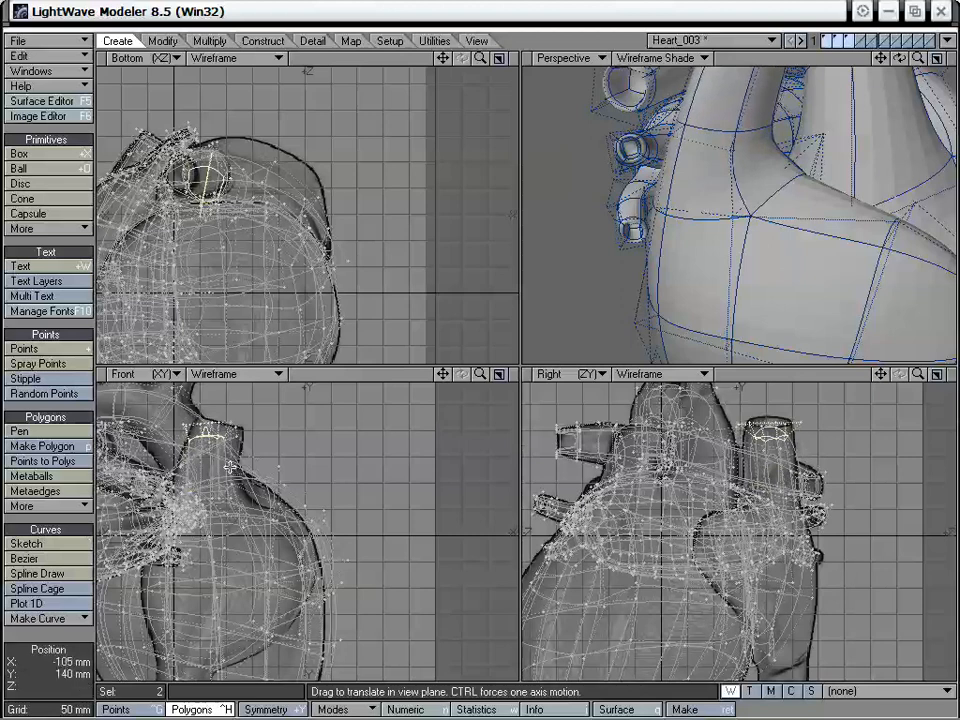
{"action": "left_click_drag", "start_coordinate": [229, 467], "coordinate": [216, 437]}
{"action": "key", "text": "y"}
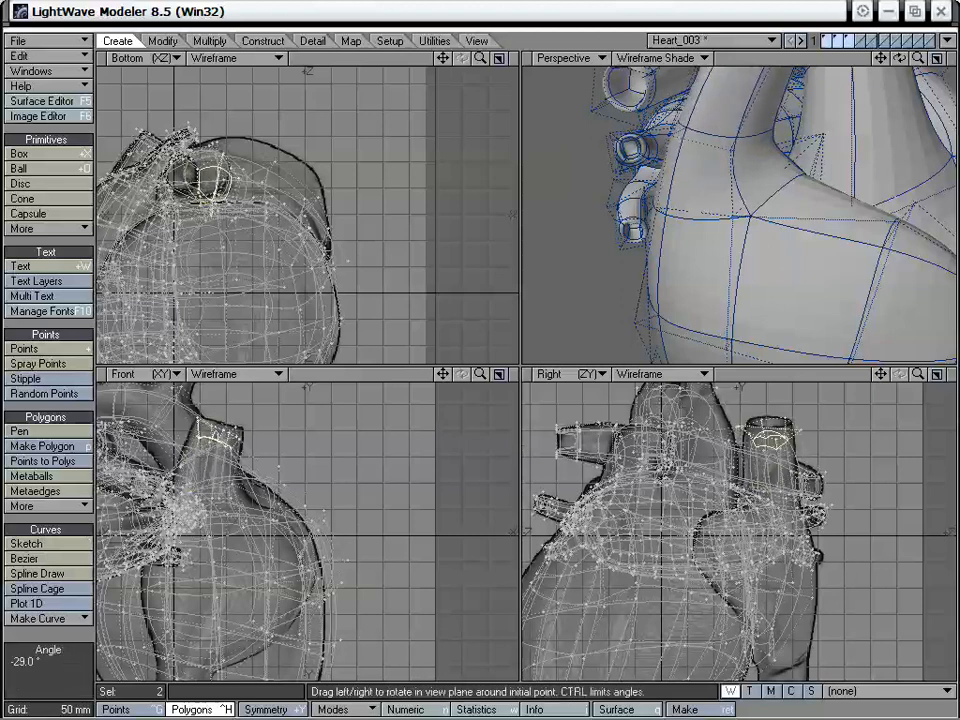
{"action": "key", "text": "t"}
Add another Smooth Shift segment and move it up to the slanted top edge of the vessel in the Front view
{"action": "key", "text": "shift+f"}
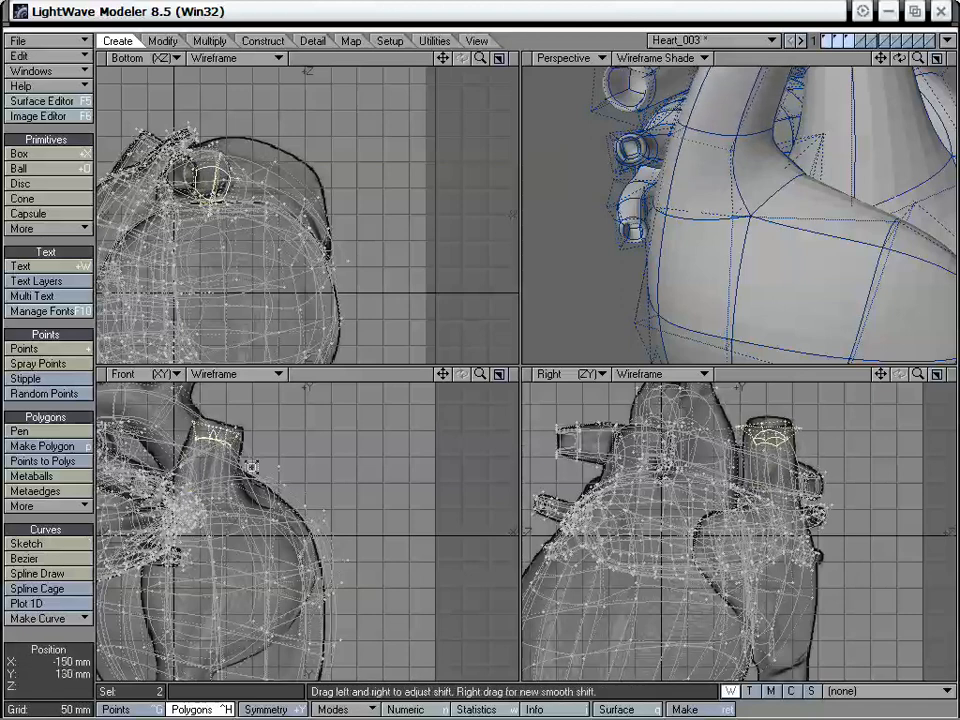
{"action": "left_click", "coordinate": [252, 465]}
{"action": "key", "text": "t"}
{"action": "mouse_move", "coordinate": [252, 464]}
{"action": "left_mouse_down"}
{"action": "mouse_move", "coordinate": [268, 450]}
{"action": "mouse_move", "coordinate": [256, 452]}
{"action": "left_mouse_up"}
{"action": "key", "text": "space"}
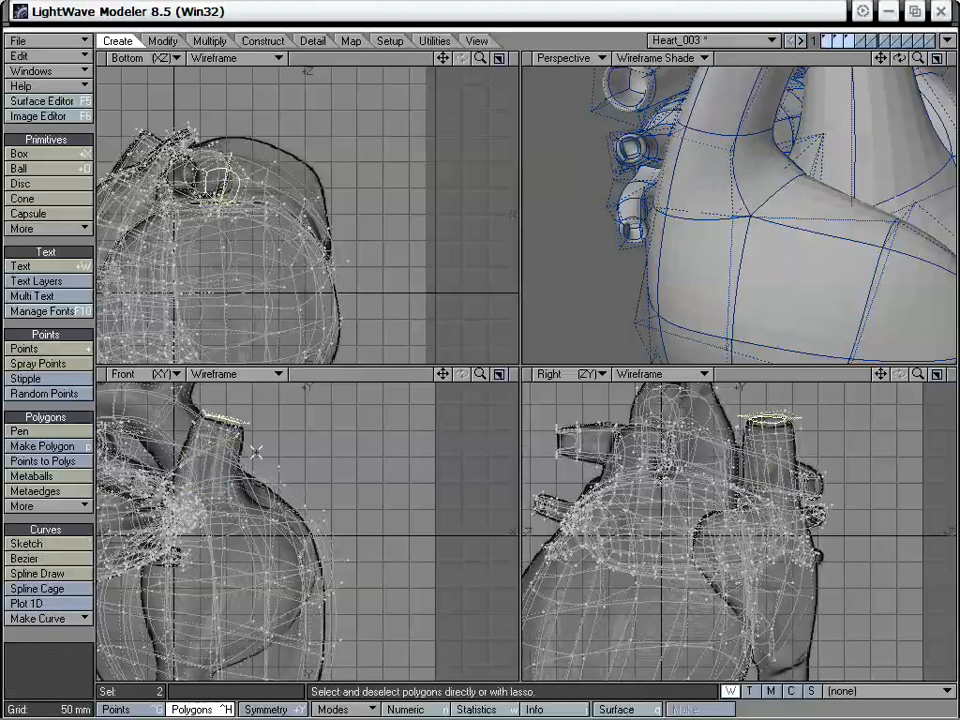
Deselect the vessel's end polygons and enlarge the Perspective view to full size around the new vessel
{"action": "left_click_drag", "start_coordinate": [703, 197], "coordinate": [769, 218], "text": "alt"}
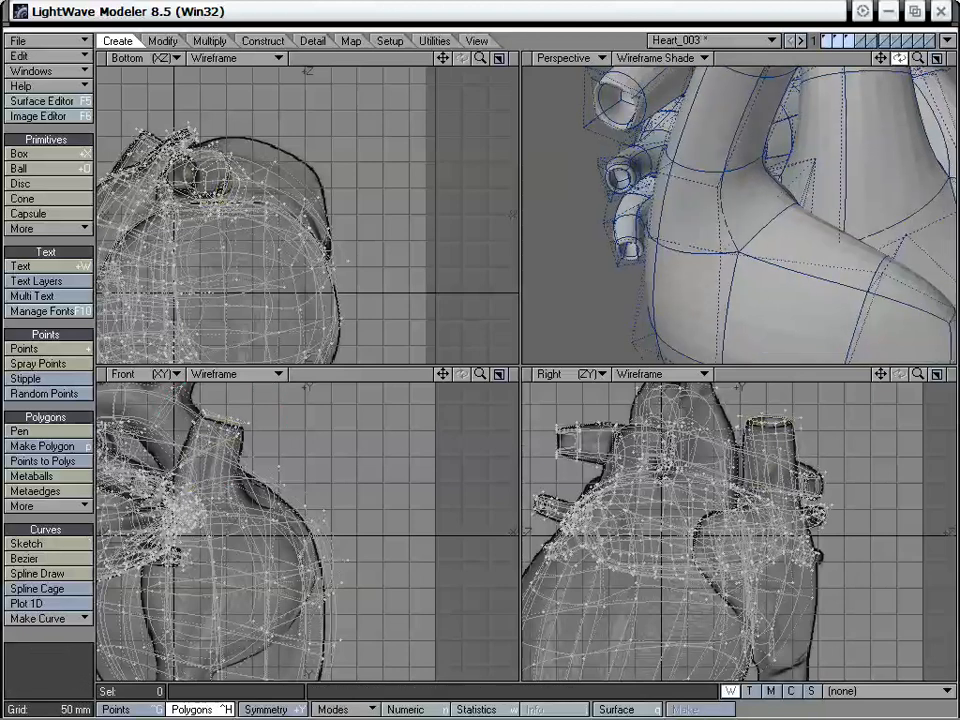
{"action": "left_click_drag", "start_coordinate": [899, 58], "coordinate": [903, 112]}
{"action": "left_click_drag", "start_coordinate": [823, 182], "coordinate": [746, 298], "text": "alt+shift"}
{"action": "left_click_drag", "start_coordinate": [626, 223], "coordinate": [766, 152]}
{"action": "key", "text": "t"}
{"action": "left_click", "coordinate": [44, 544]}
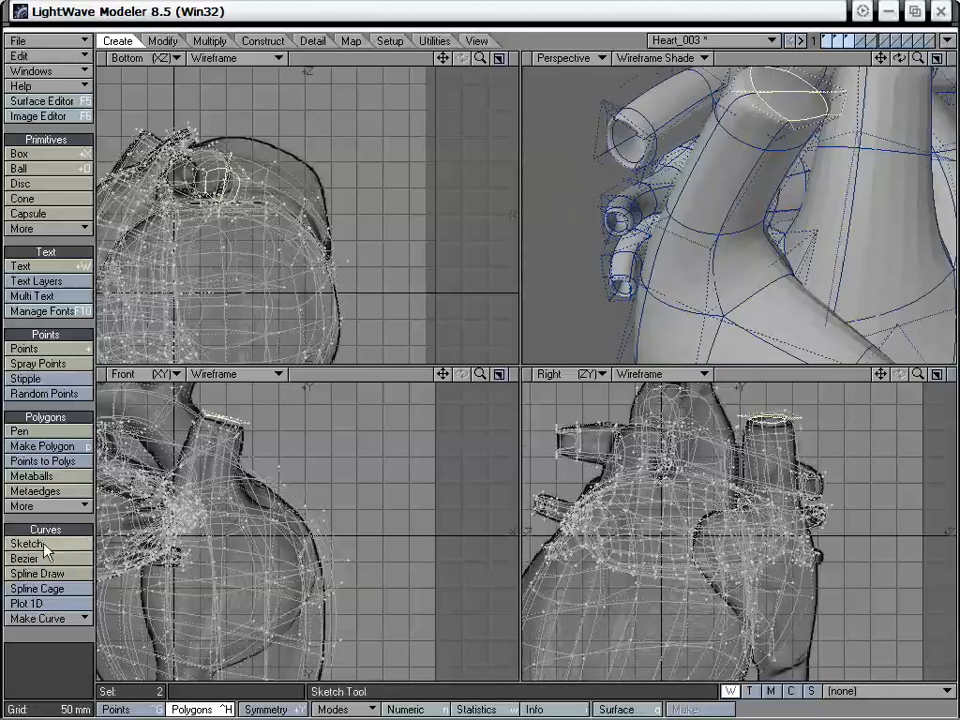
{"action": "left_click", "coordinate": [62, 520]}
{"action": "key", "text": "ctrl+t"}
{"action": "left_click_drag", "start_coordinate": [767, 144], "coordinate": [763, 153]}
{"action": "key", "text": "KP_0"}
{"action": "left_click_drag", "start_coordinate": [919, 60], "coordinate": [924, 66]}
{"action": "left_click_drag", "start_coordinate": [737, 230], "coordinate": [526, 527], "text": "alt"}
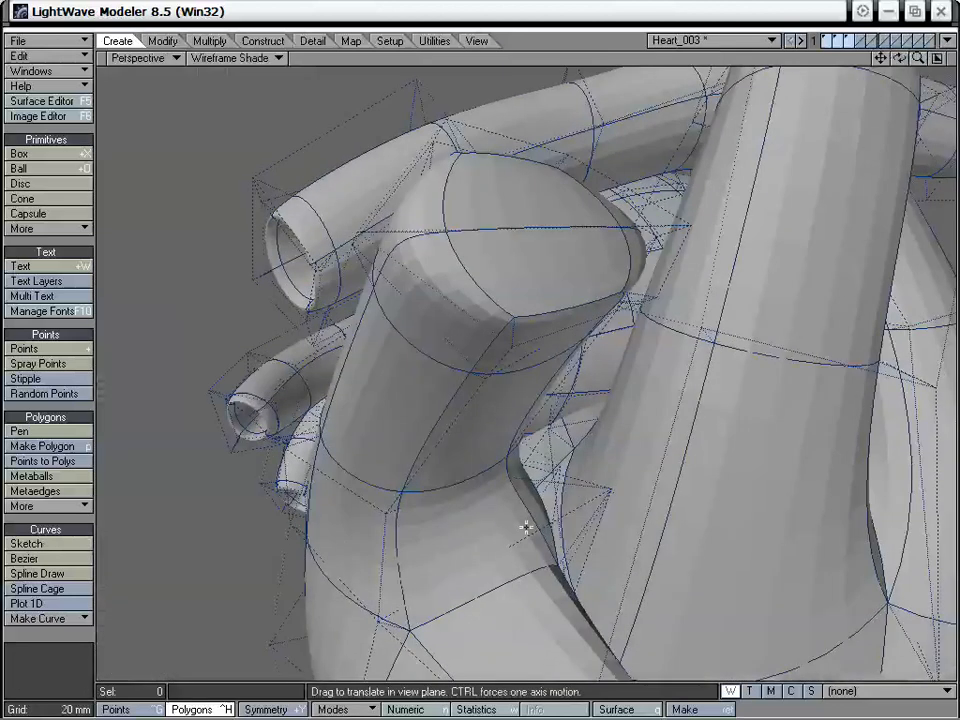
Drag individual points along the vessel's shaft and lower ring to give it a rounder cross-section
{"action": "left_click", "coordinate": [500, 468]}
{"action": "left_click", "coordinate": [35, 640]}
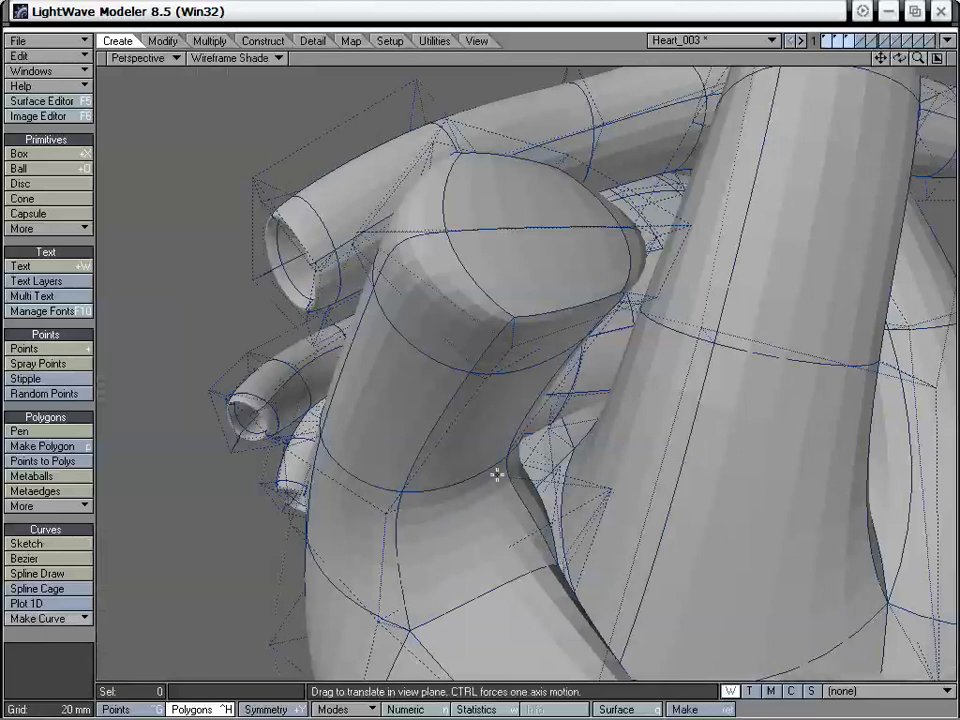
{"action": "left_click_drag", "start_coordinate": [483, 336], "coordinate": [477, 342]}
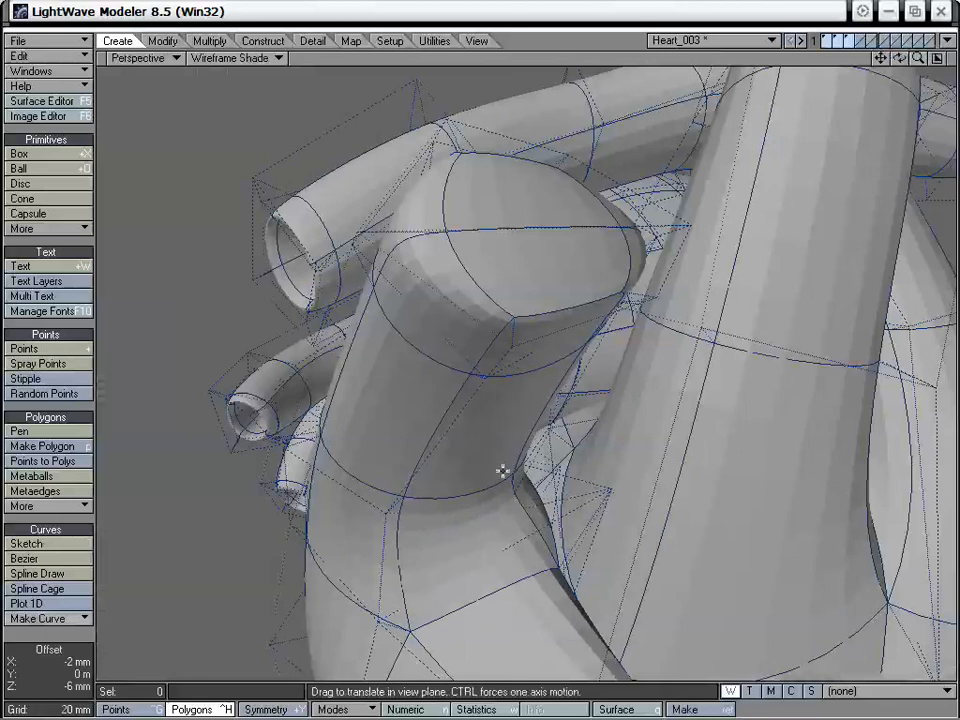
{"action": "left_click_drag", "start_coordinate": [501, 469], "coordinate": [602, 470], "text": "alt"}
{"action": "left_click_drag", "start_coordinate": [574, 425], "coordinate": [600, 452]}
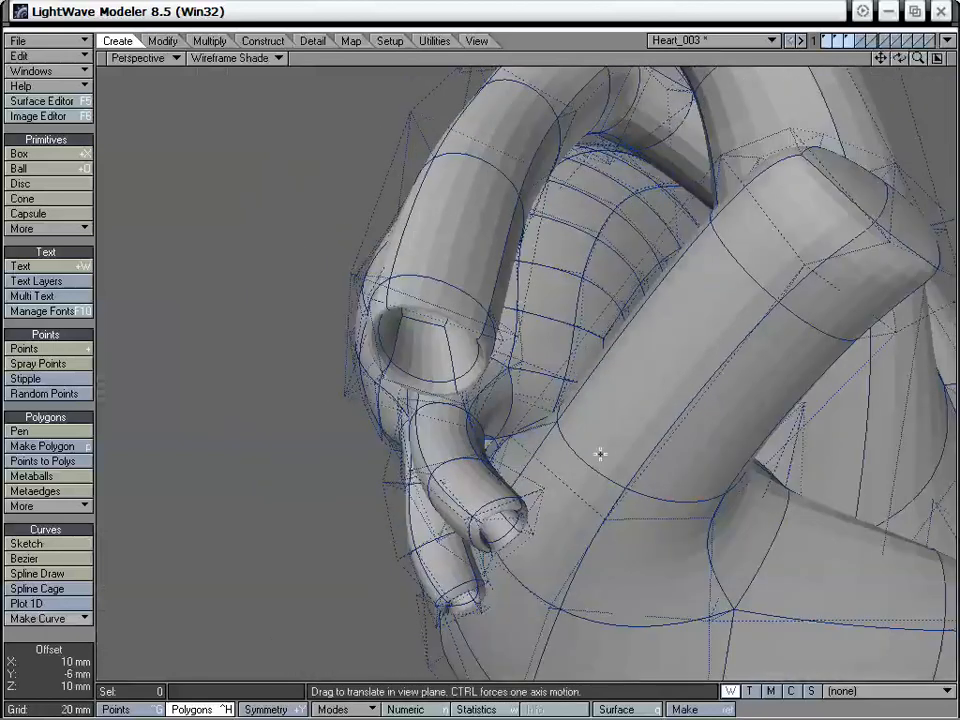
{"action": "left_click_drag", "start_coordinate": [628, 494], "coordinate": [648, 516]}
{"action": "left_click_drag", "start_coordinate": [640, 512], "coordinate": [573, 537], "text": "alt"}
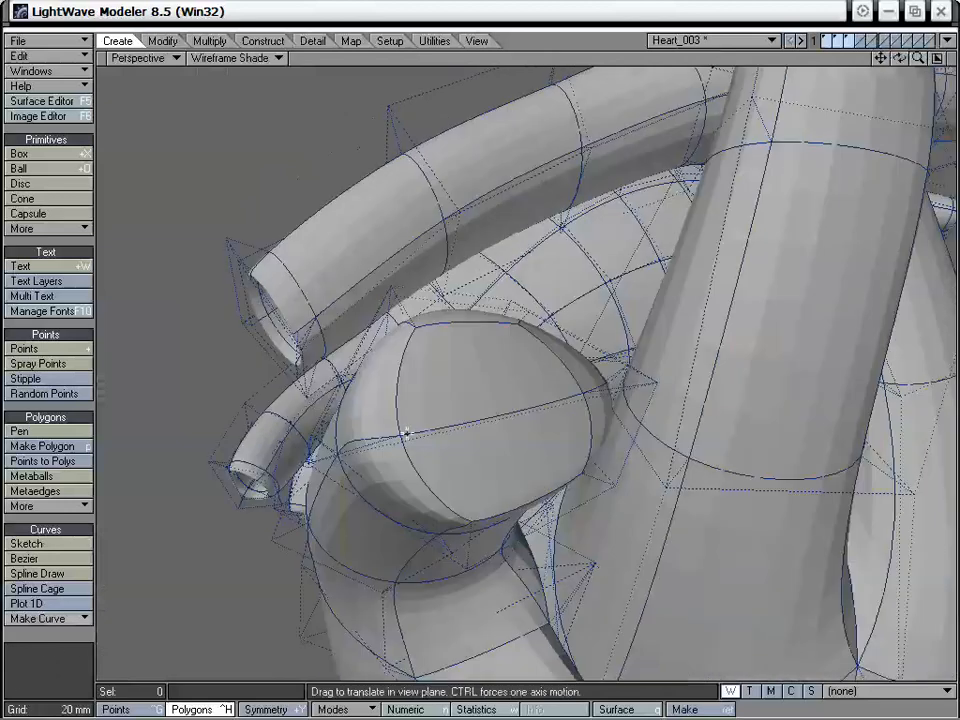
Drag the points around the vessel's end cap outward and into line until its outline is round from several angles
{"action": "left_click_drag", "start_coordinate": [406, 434], "coordinate": [402, 435]}
{"action": "left_click_drag", "start_coordinate": [517, 417], "coordinate": [440, 446], "text": "alt"}
{"action": "left_click_drag", "start_coordinate": [331, 472], "coordinate": [360, 452]}
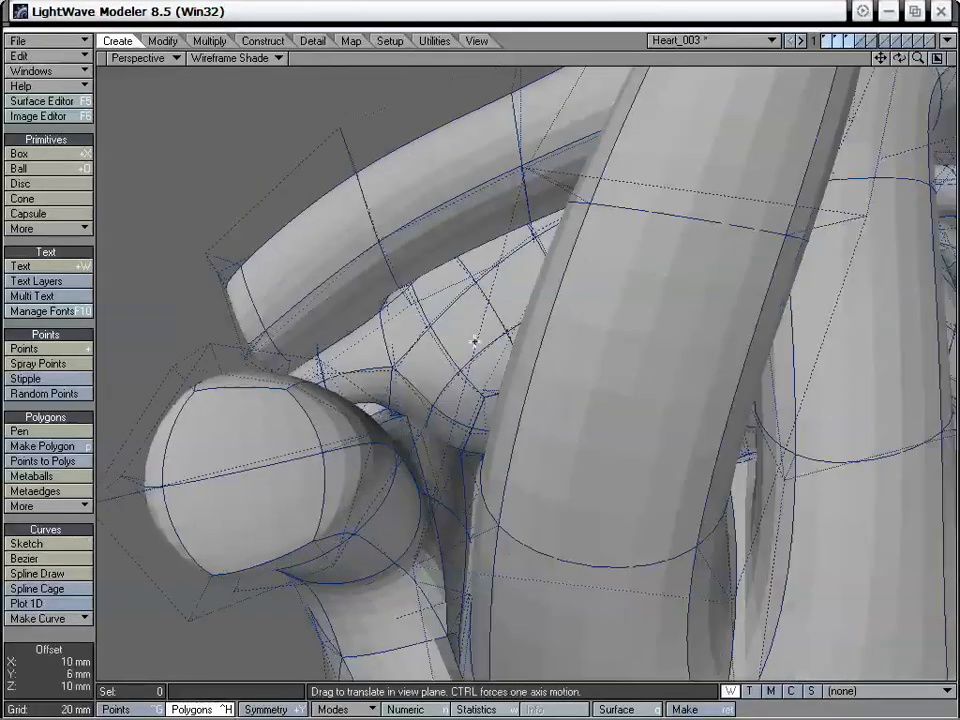
{"action": "left_click_drag", "start_coordinate": [325, 515], "coordinate": [427, 356], "text": "alt"}
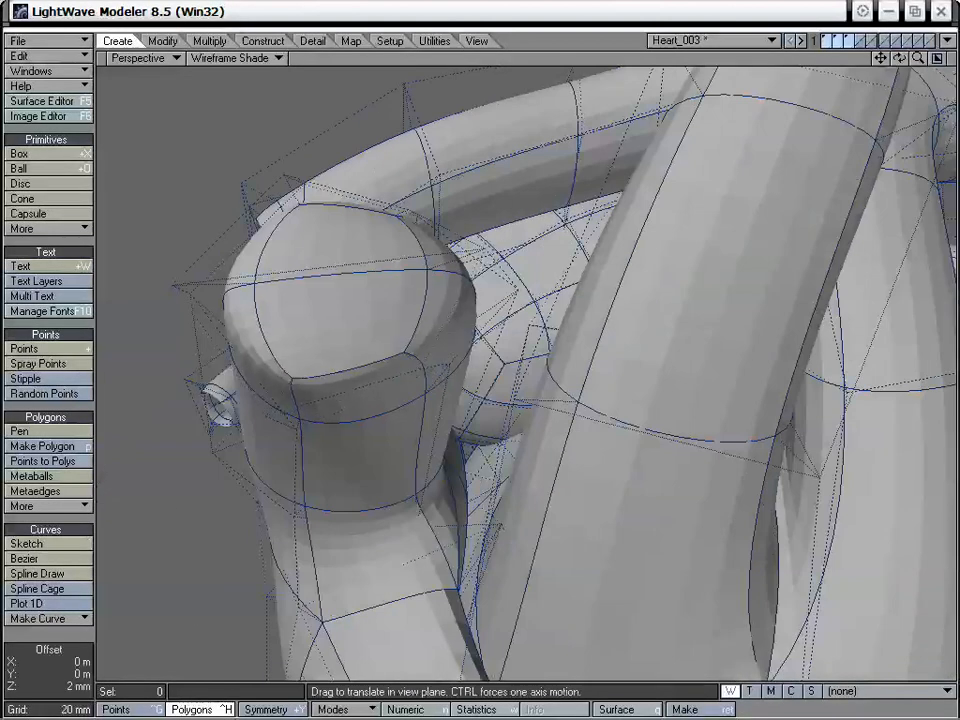
{"action": "left_click_drag", "start_coordinate": [255, 408], "coordinate": [360, 428]}
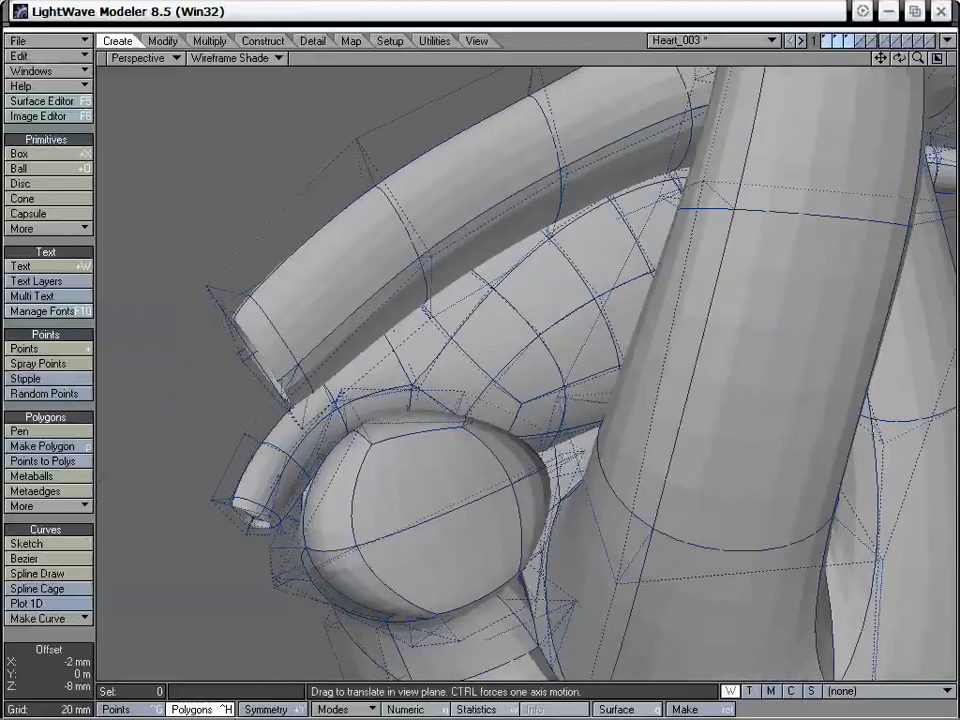
{"action": "left_click_drag", "start_coordinate": [463, 430], "coordinate": [493, 520], "text": "alt"}
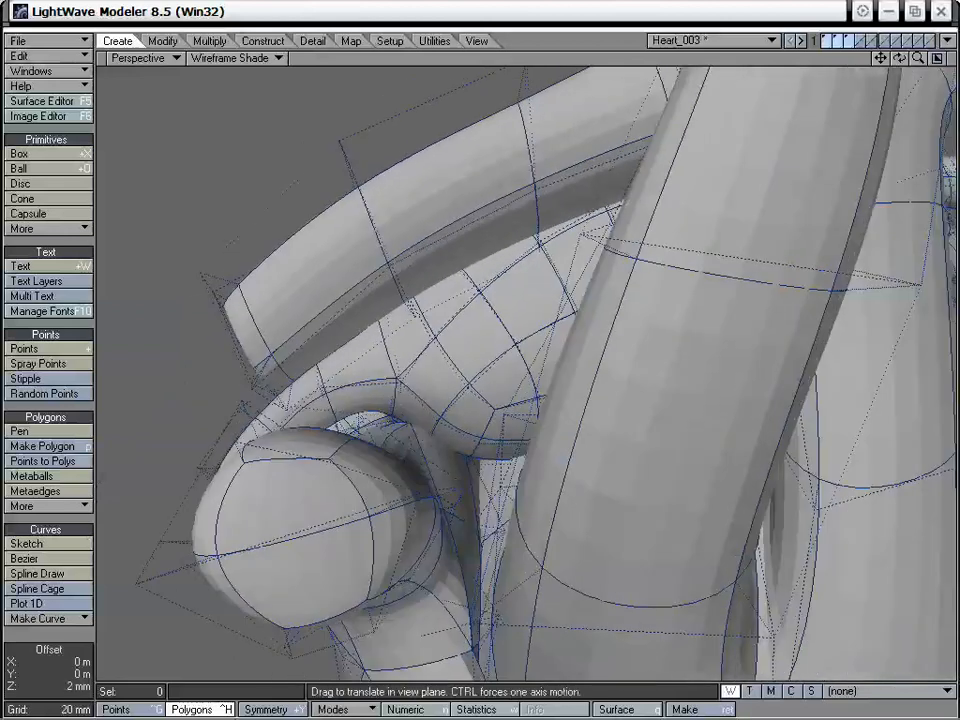
{"action": "left_click_drag", "start_coordinate": [420, 496], "coordinate": [420, 492]}
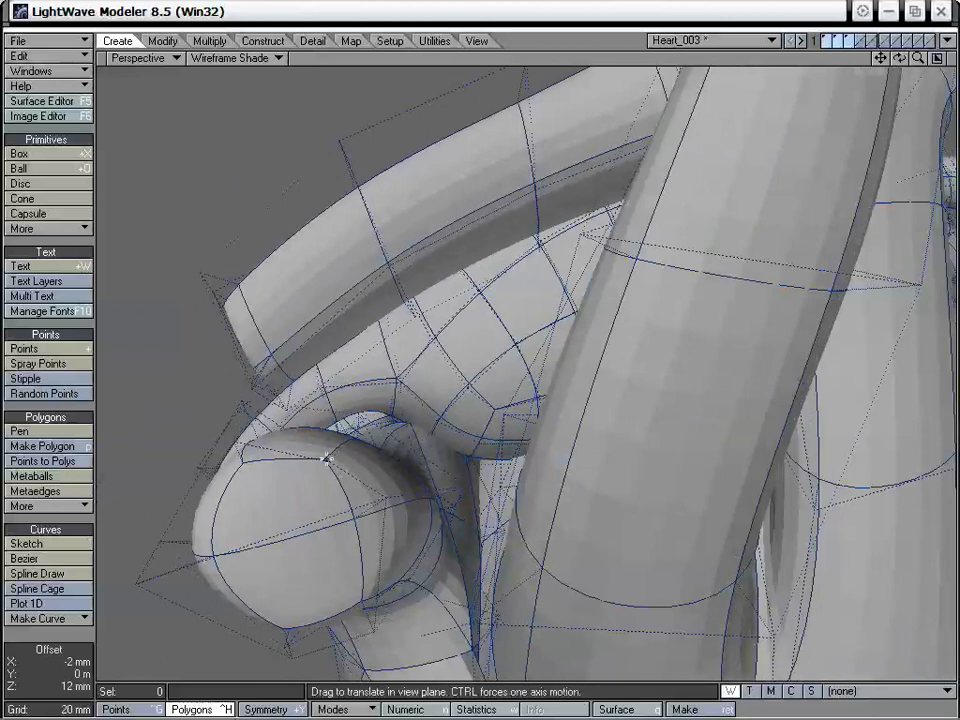
{"action": "left_click_drag", "start_coordinate": [336, 465], "coordinate": [497, 540], "text": "alt"}
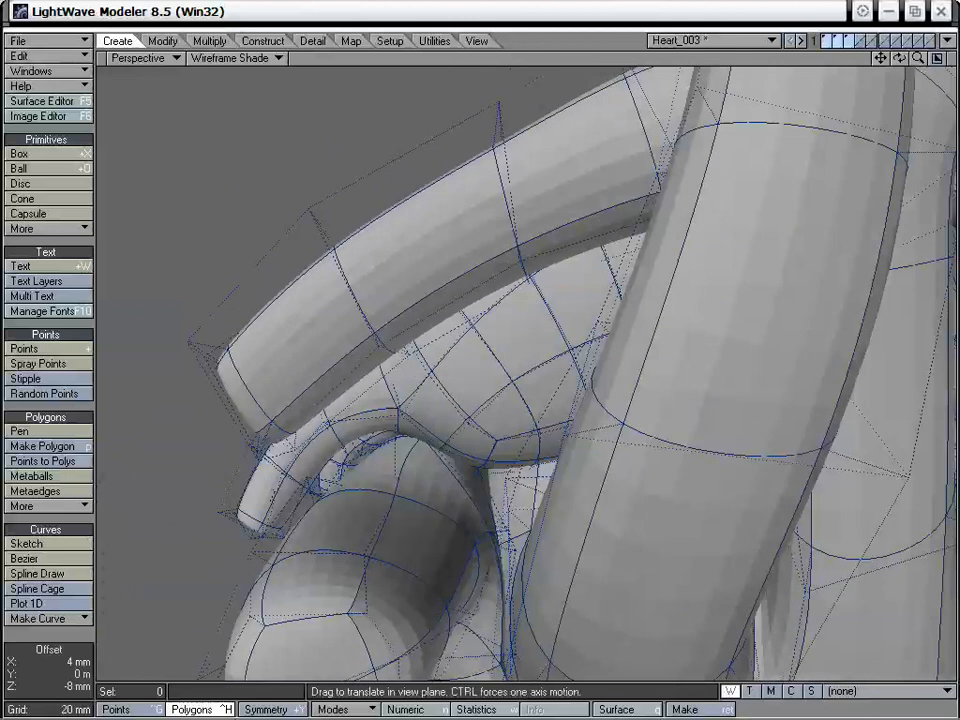
{"action": "left_click_drag", "start_coordinate": [392, 495], "coordinate": [770, 266], "text": "alt"}
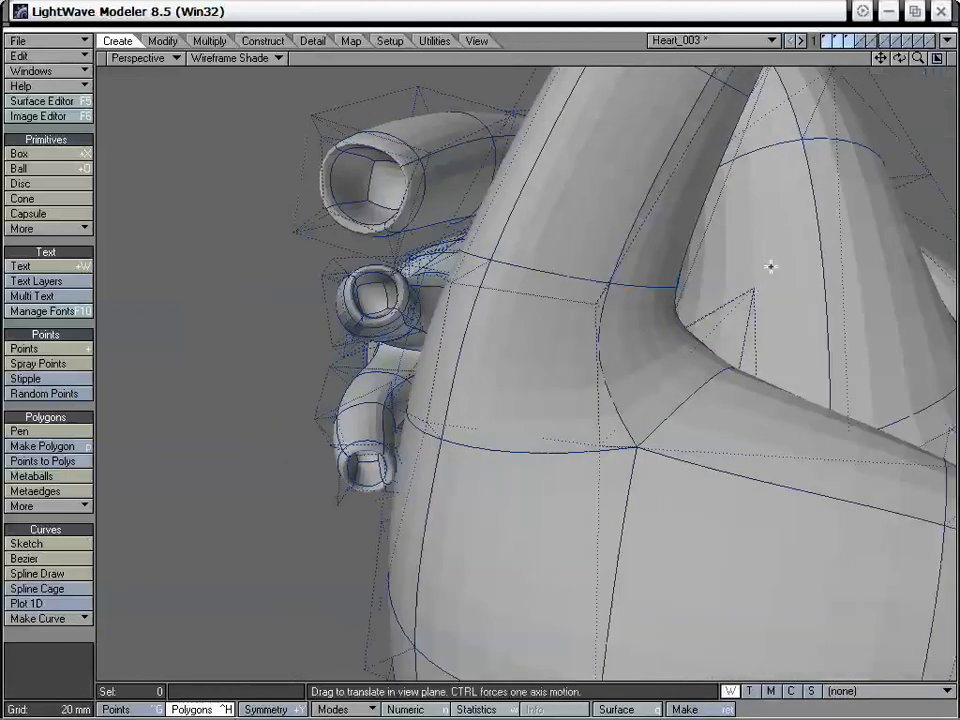
Select the two end-cap polygons of the new vessel, apply Smooth Shift and scale them inward to form a rim
{"action": "left_click_drag", "start_coordinate": [917, 59], "coordinate": [620, 335]}
{"action": "left_click_drag", "start_coordinate": [810, 218], "coordinate": [579, 529], "text": "alt"}
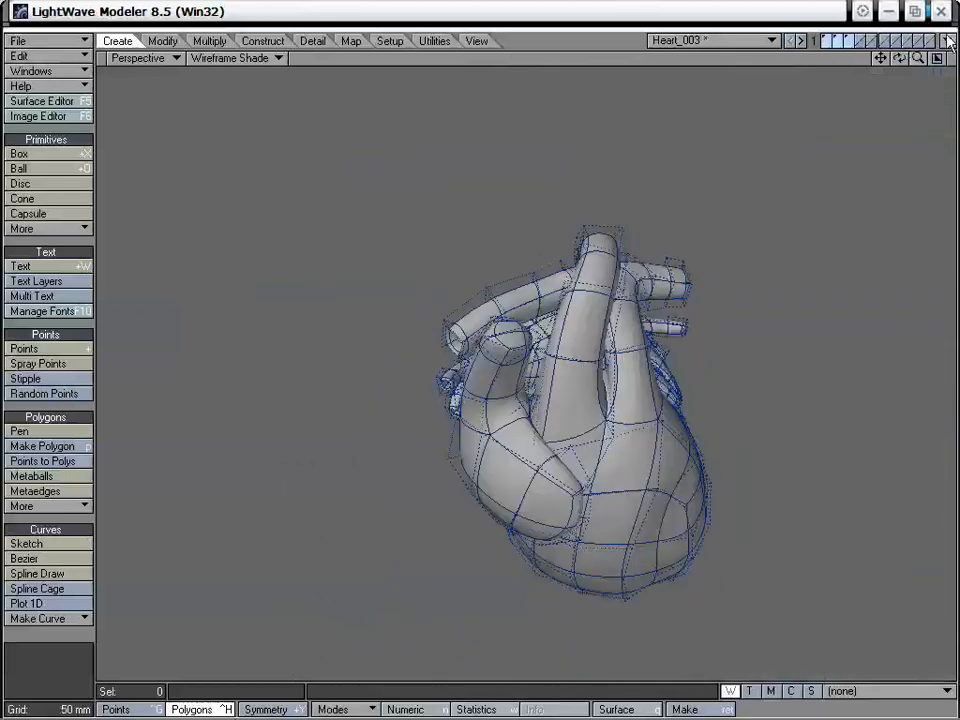
{"action": "left_click_drag", "start_coordinate": [918, 59], "coordinate": [950, 60]}
{"action": "left_click_drag", "start_coordinate": [615, 279], "coordinate": [590, 325], "text": "alt"}
{"action": "left_click_drag", "start_coordinate": [490, 362], "coordinate": [575, 524]}
{"action": "key", "text": "f"}
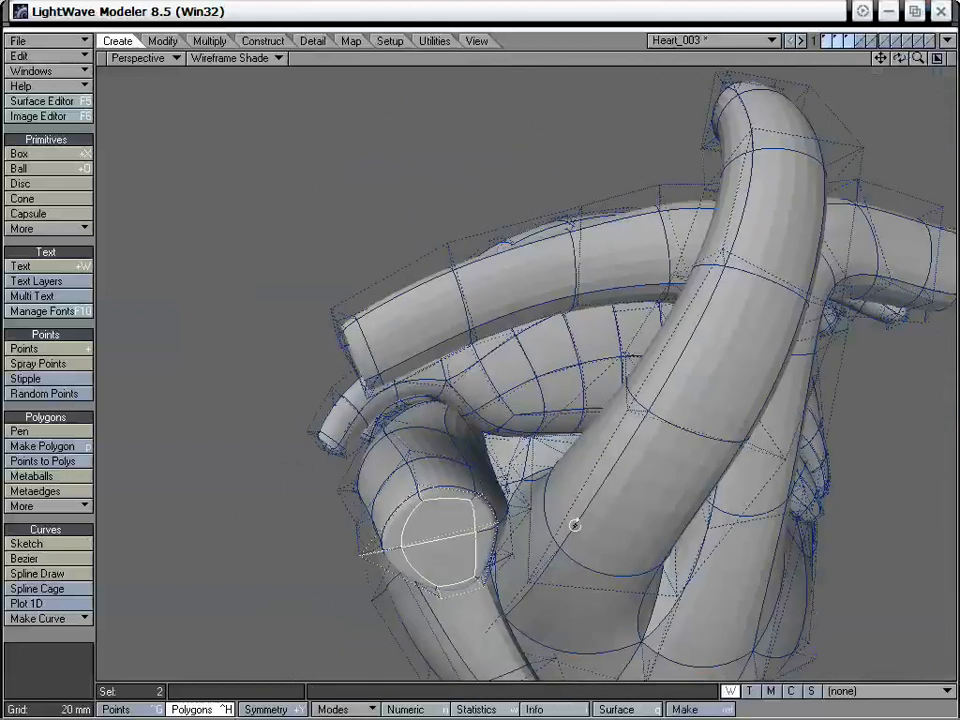
{"action": "key", "text": "h"}
{"action": "left_click_drag", "start_coordinate": [418, 529], "coordinate": [362, 567]}
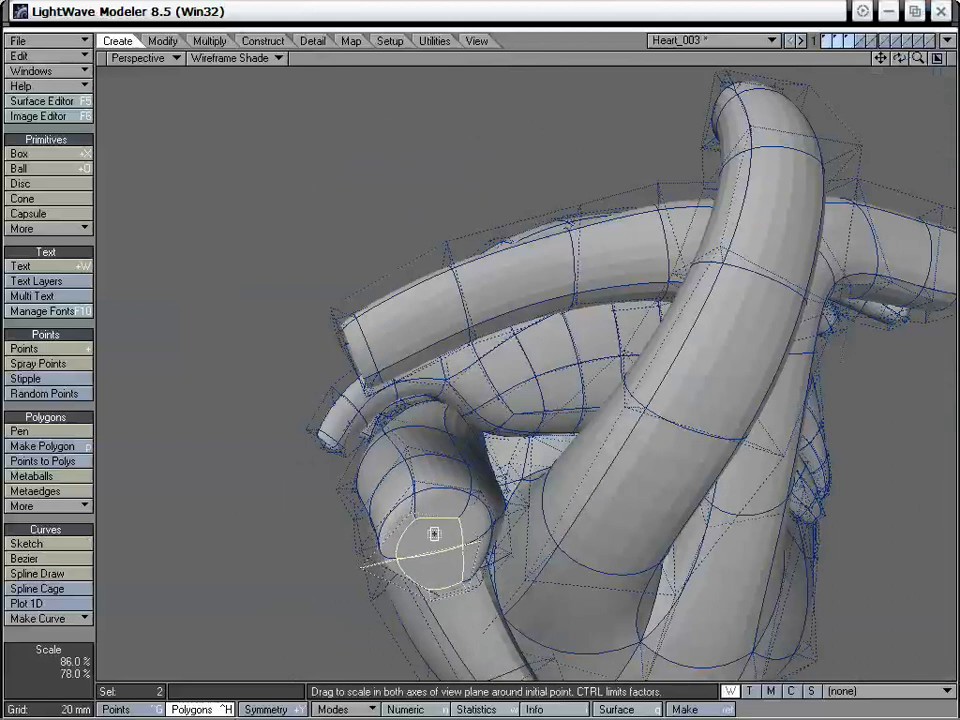
{"action": "left_click_drag", "start_coordinate": [434, 533], "coordinate": [438, 436], "text": "alt"}
Center the inner polygons within the rim, push them down into the vessel to hollow its opening, and deselect them
{"action": "key", "text": "t"}
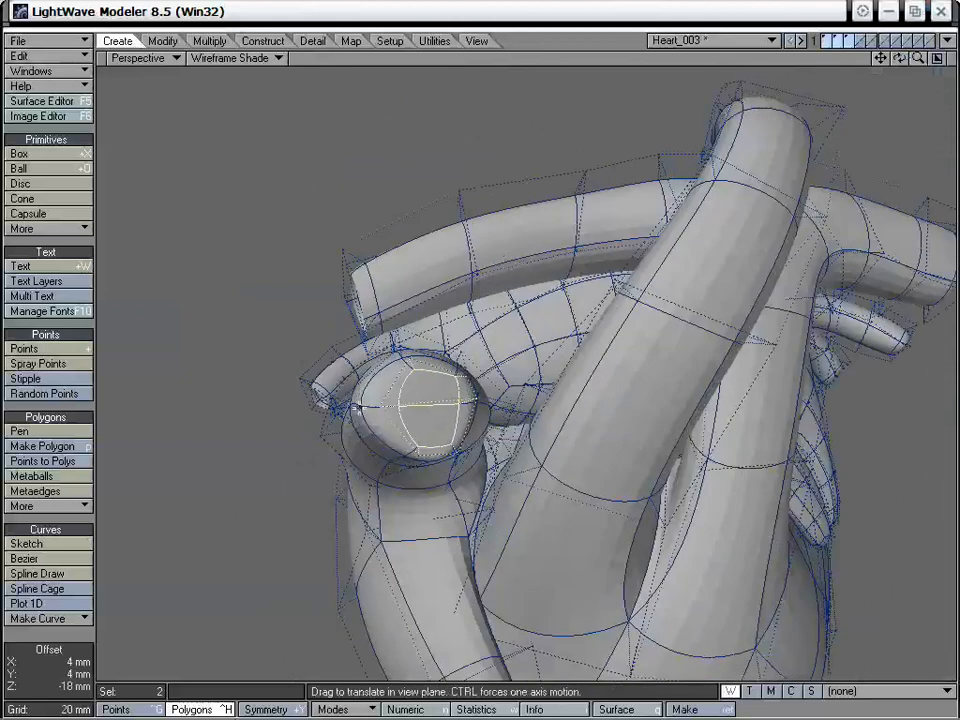
{"action": "left_click_drag", "start_coordinate": [445, 403], "coordinate": [440, 406]}
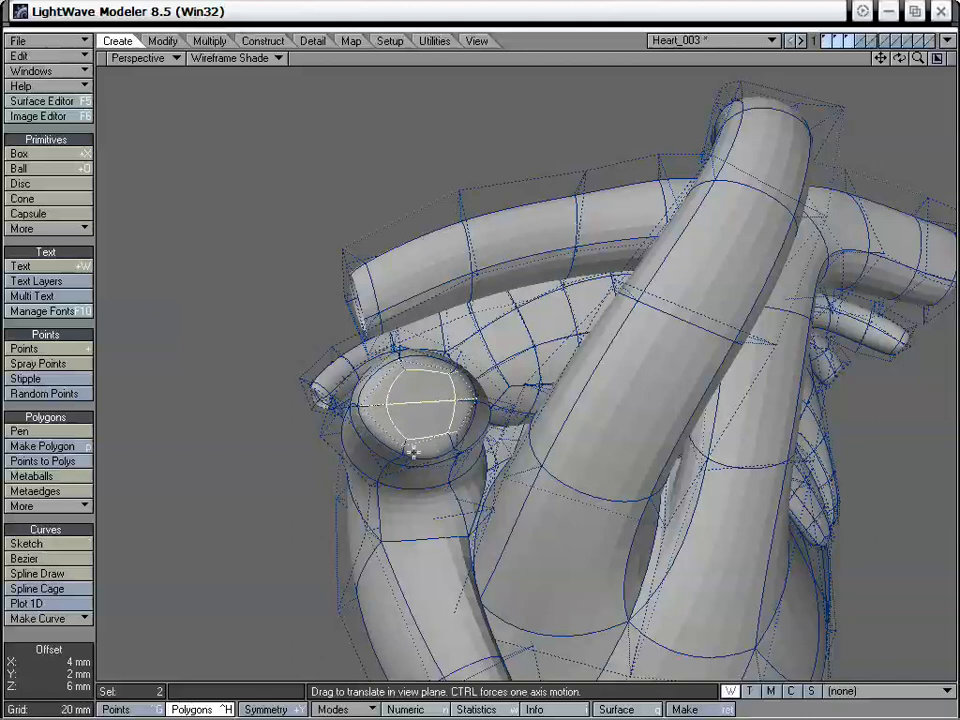
{"action": "left_click_drag", "start_coordinate": [413, 452], "coordinate": [609, 304], "text": "alt"}
{"action": "left_click_drag", "start_coordinate": [638, 211], "coordinate": [406, 462]}
{"action": "key", "text": "space"}
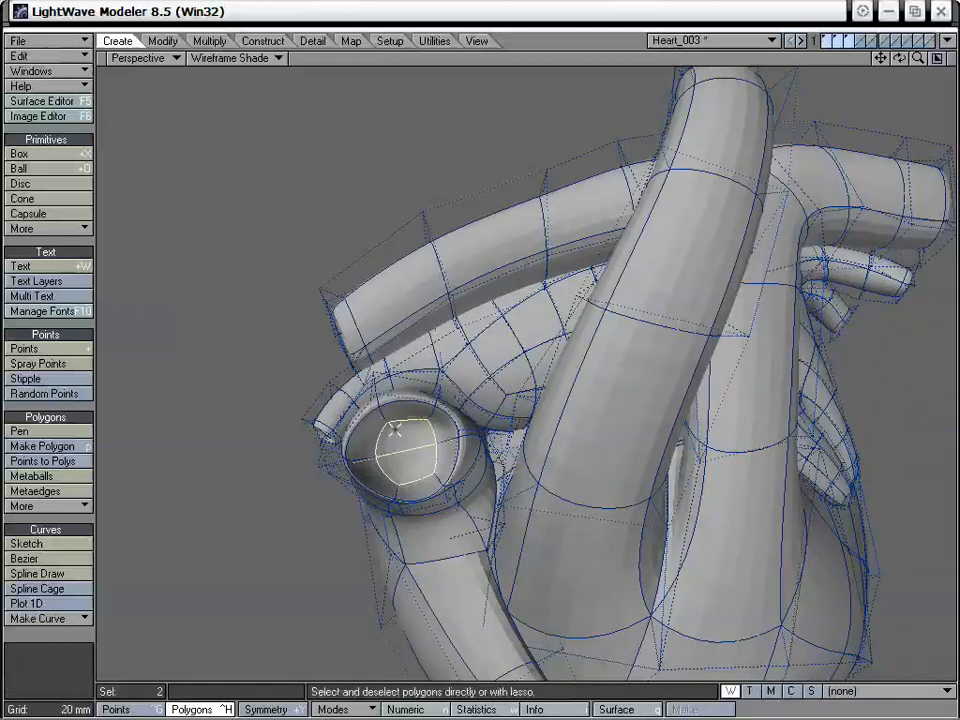
{"action": "left_click_drag", "start_coordinate": [424, 428], "coordinate": [682, 286], "text": "alt"}
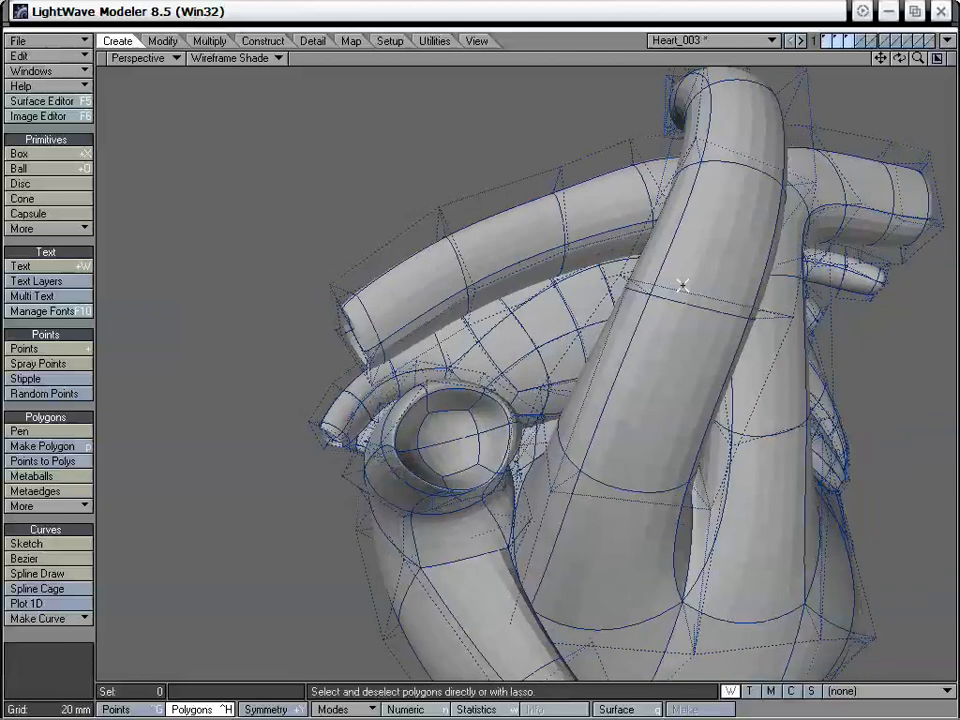
Drag points around the hollow vessel's rim and inner wall to make the opening round and its wall thickness even
{"action": "left_click_drag", "start_coordinate": [916, 62], "coordinate": [944, 62]}
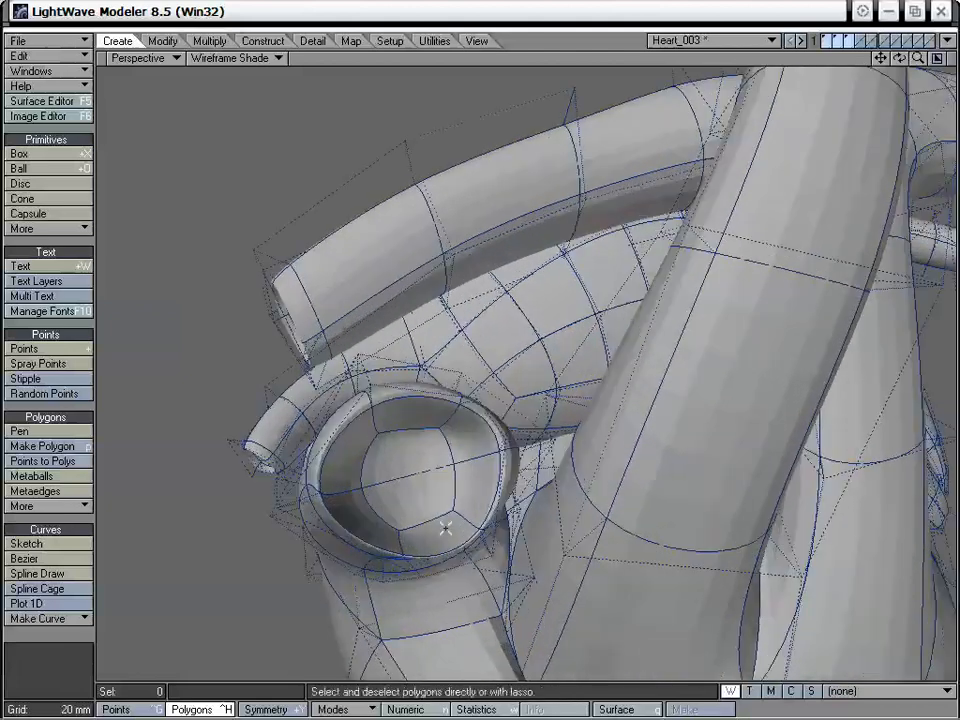
{"action": "key", "text": "ctrl+t"}
{"action": "mouse_move", "coordinate": [403, 557]}
{"action": "left_mouse_down"}
{"action": "mouse_move", "coordinate": [422, 545]}
{"action": "mouse_move", "coordinate": [409, 552]}
{"action": "left_mouse_up"}
{"action": "left_click_drag", "start_coordinate": [476, 342], "coordinate": [424, 575], "text": "alt"}
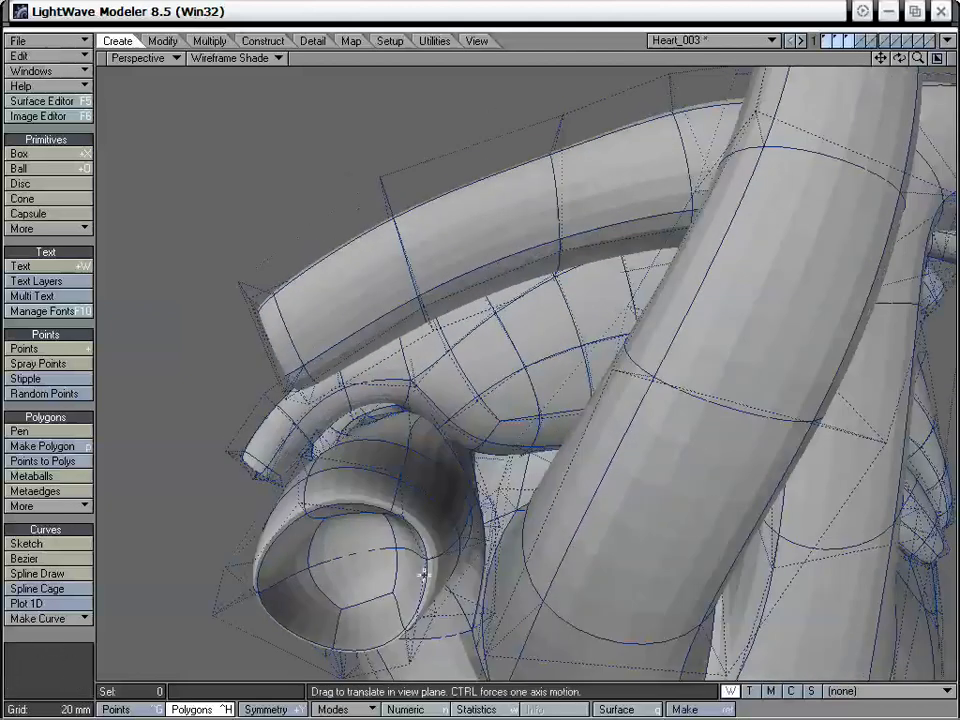
{"action": "mouse_move", "coordinate": [345, 606]}
{"action": "left_mouse_down"}
{"action": "mouse_move", "coordinate": [291, 610]}
{"action": "mouse_move", "coordinate": [407, 535]}
{"action": "mouse_move", "coordinate": [347, 622]}
{"action": "left_mouse_up"}
{"action": "left_click_drag", "start_coordinate": [380, 586], "coordinate": [389, 584]}
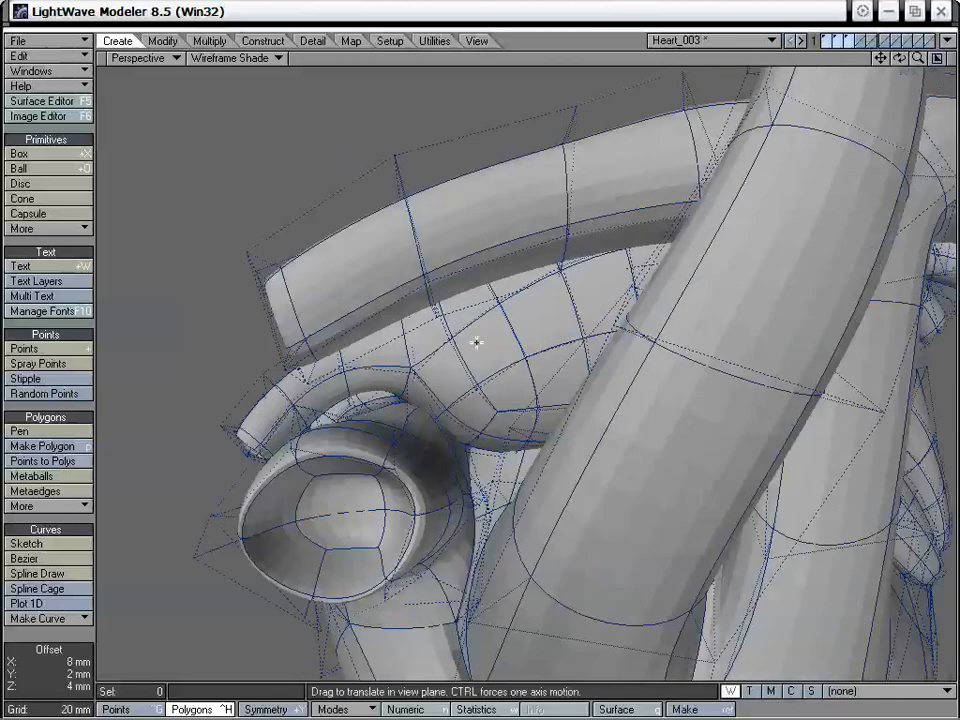
{"action": "left_click_drag", "start_coordinate": [476, 342], "coordinate": [522, 389], "text": "alt"}
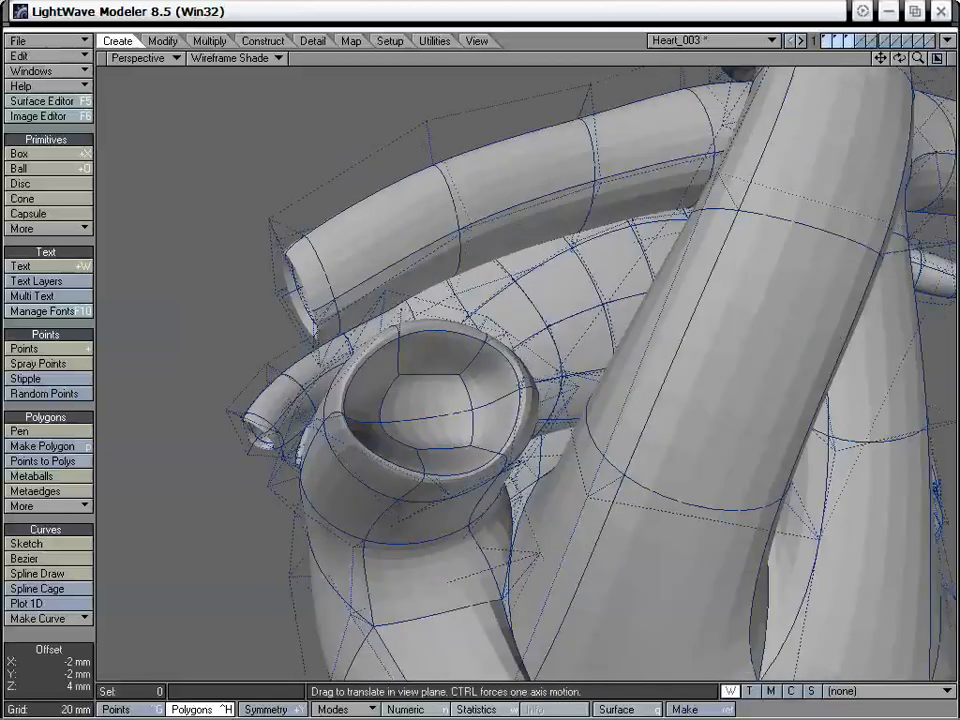
{"action": "left_click_drag", "start_coordinate": [344, 416], "coordinate": [303, 398], "text": "alt"}
{"action": "left_click_drag", "start_coordinate": [369, 487], "coordinate": [365, 500]}
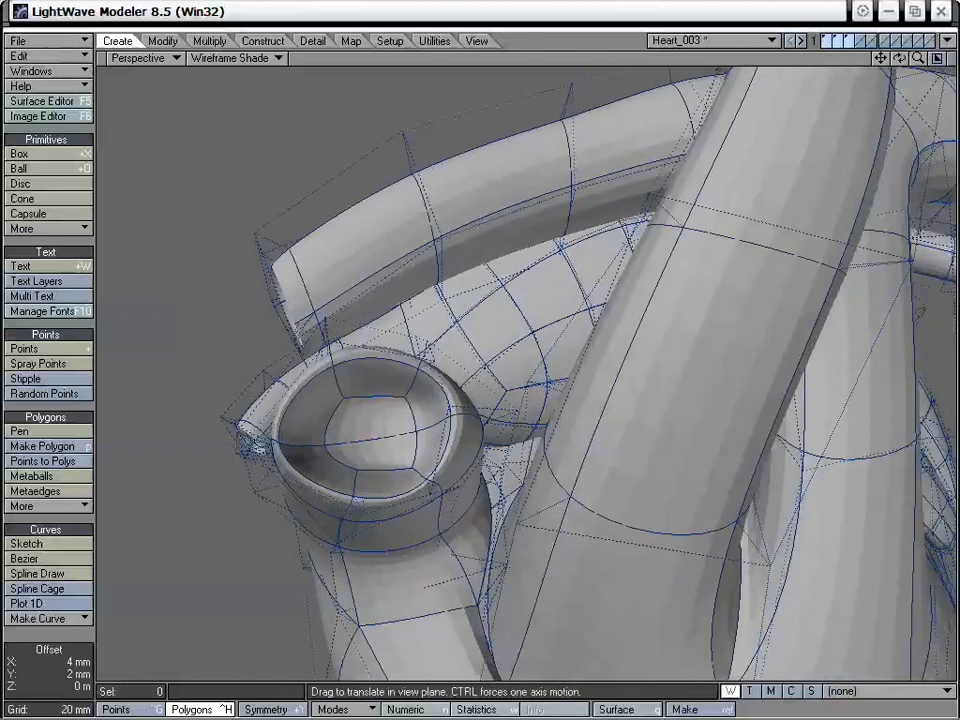
Drag one more point on the hollow vessel's rim slightly inward to refine the outline of the opening
{"action": "left_click_drag", "start_coordinate": [429, 486], "coordinate": [421, 484]}
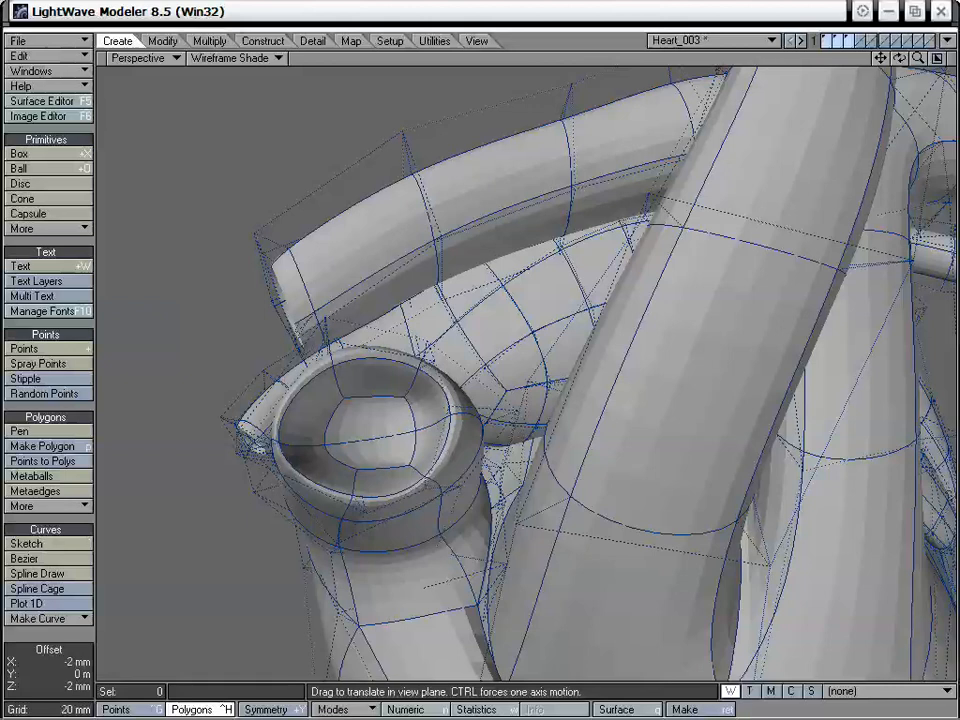
{"action": "key", "text": "space"}
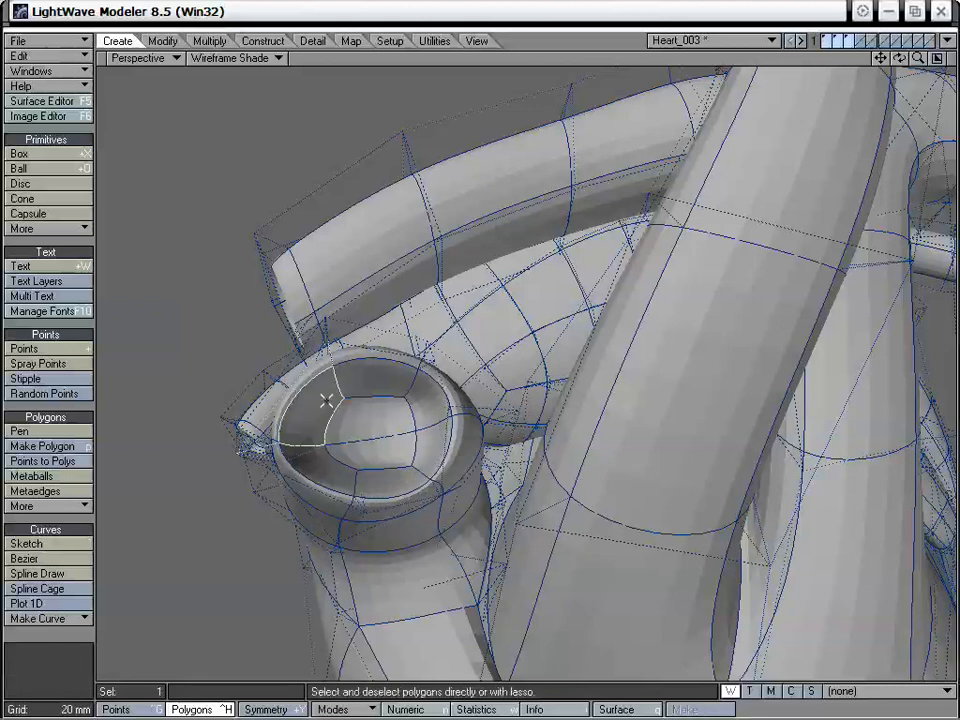
{"action": "left_click", "coordinate": [217, 44]}
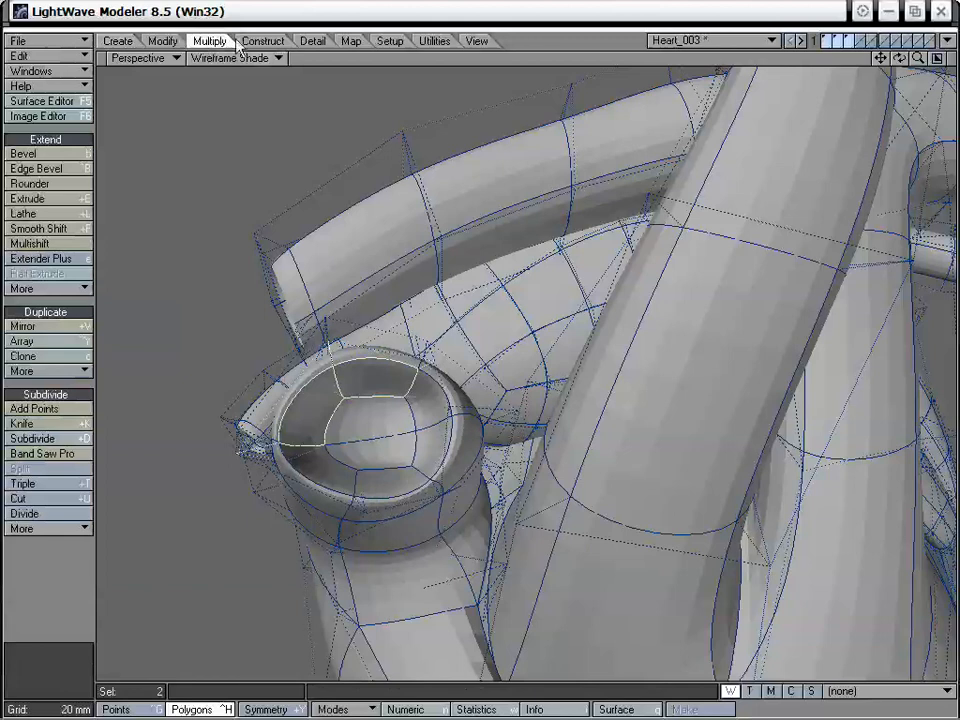
{"action": "left_click", "coordinate": [71, 456]}
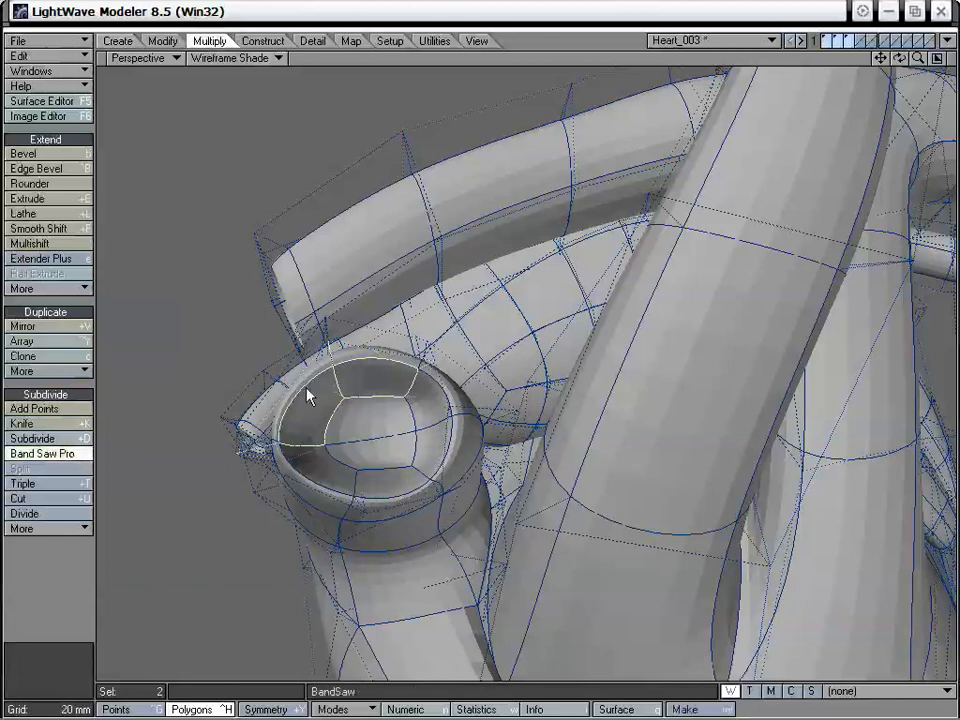
{"action": "key", "text": "n"}
{"action": "left_click_drag", "start_coordinate": [571, 297], "coordinate": [608, 210]}
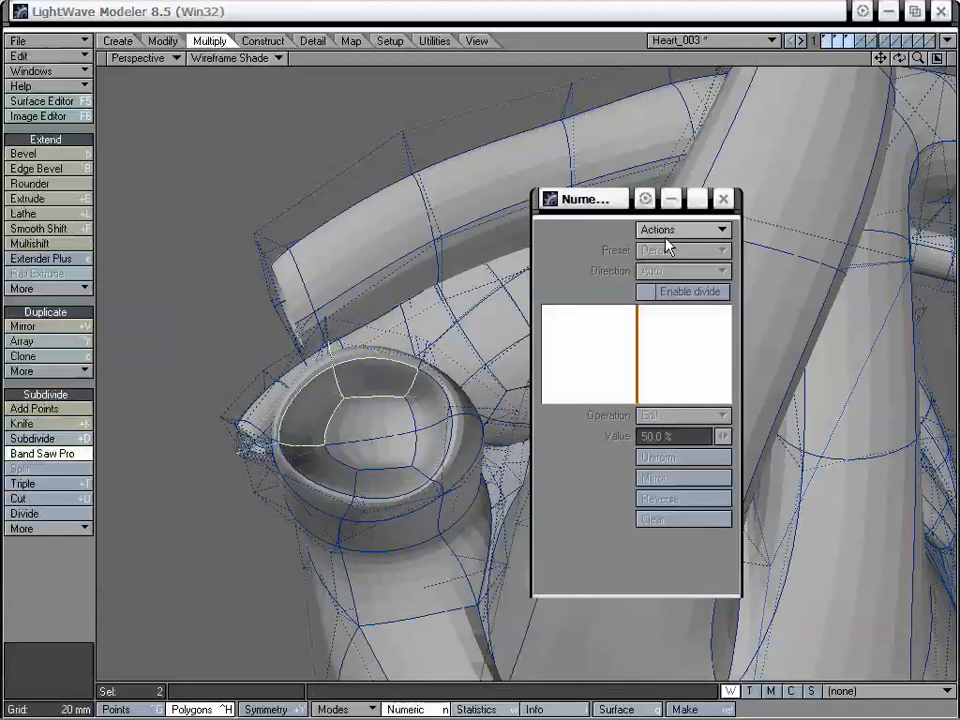
{"action": "left_click", "coordinate": [672, 232]}
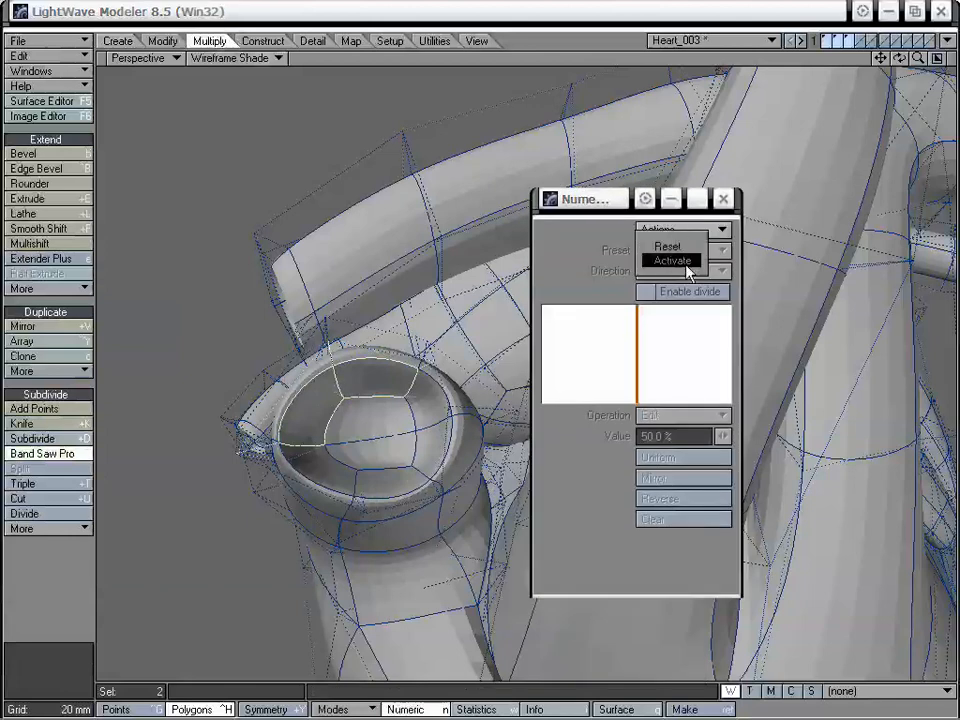
{"action": "left_click", "coordinate": [686, 262]}
{"action": "left_click", "coordinate": [680, 292]}
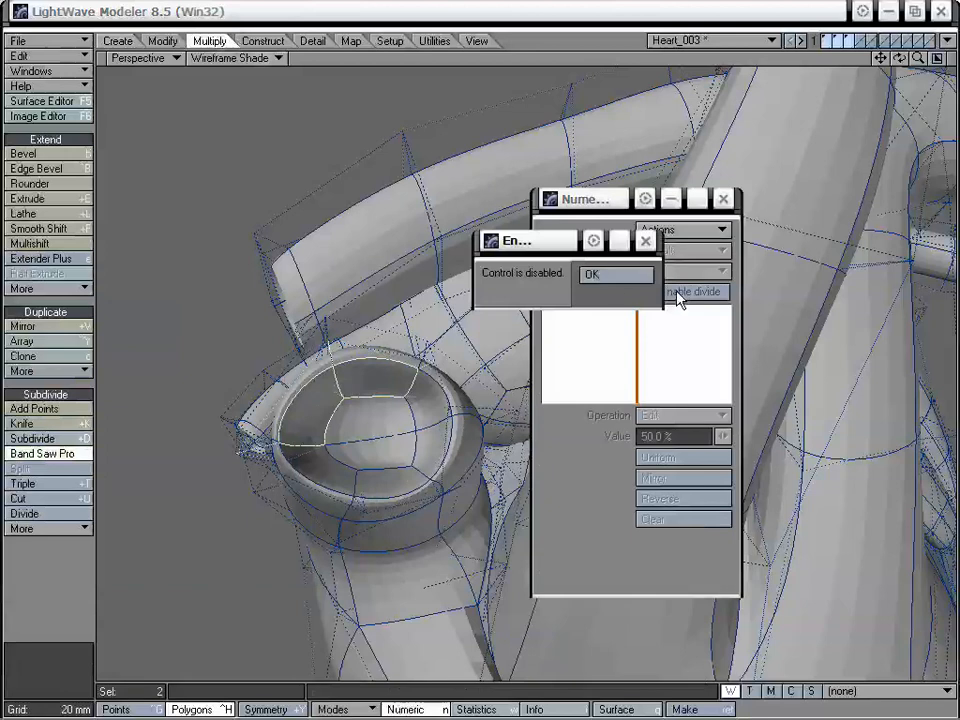
{"action": "left_click", "coordinate": [623, 280]}
{"action": "left_click", "coordinate": [672, 230]}
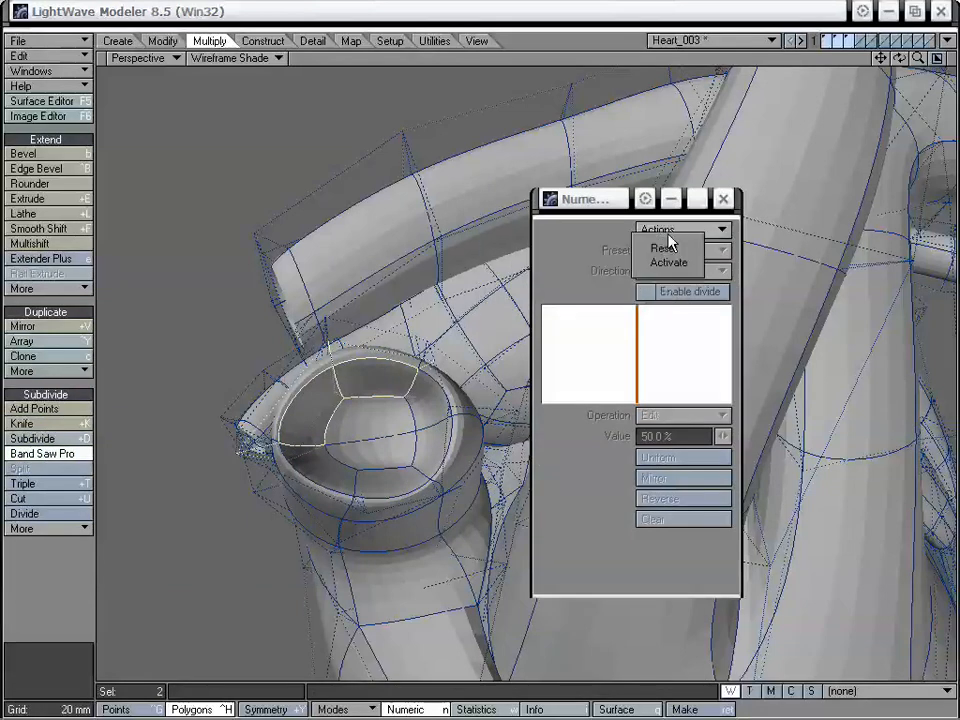
{"action": "left_click", "coordinate": [675, 262]}
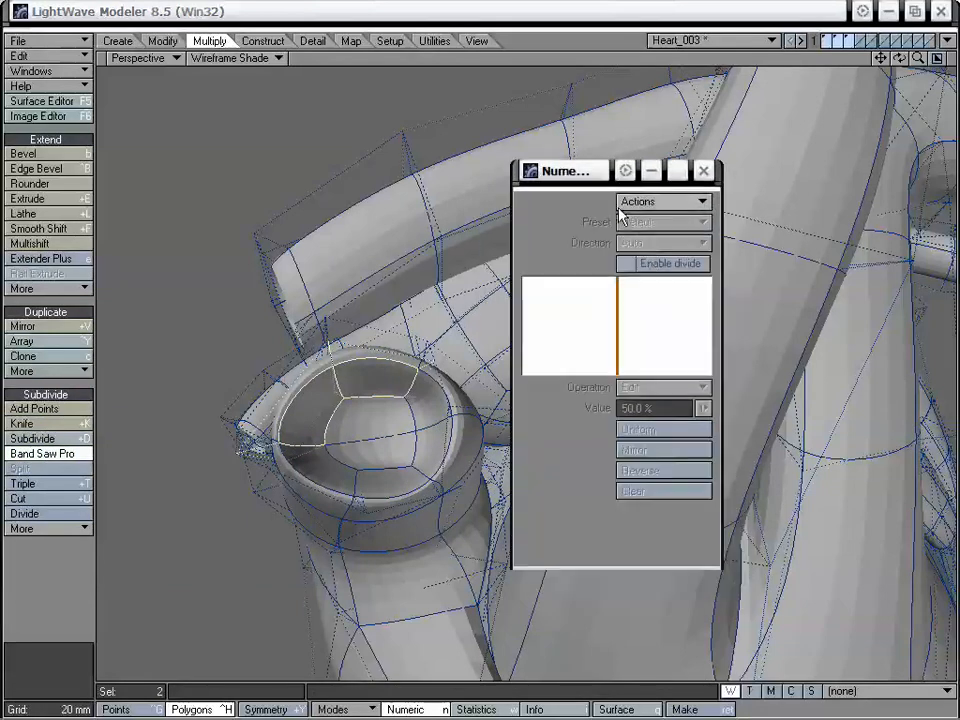
{"action": "left_click", "coordinate": [645, 263]}
{"action": "left_click", "coordinate": [643, 277]}
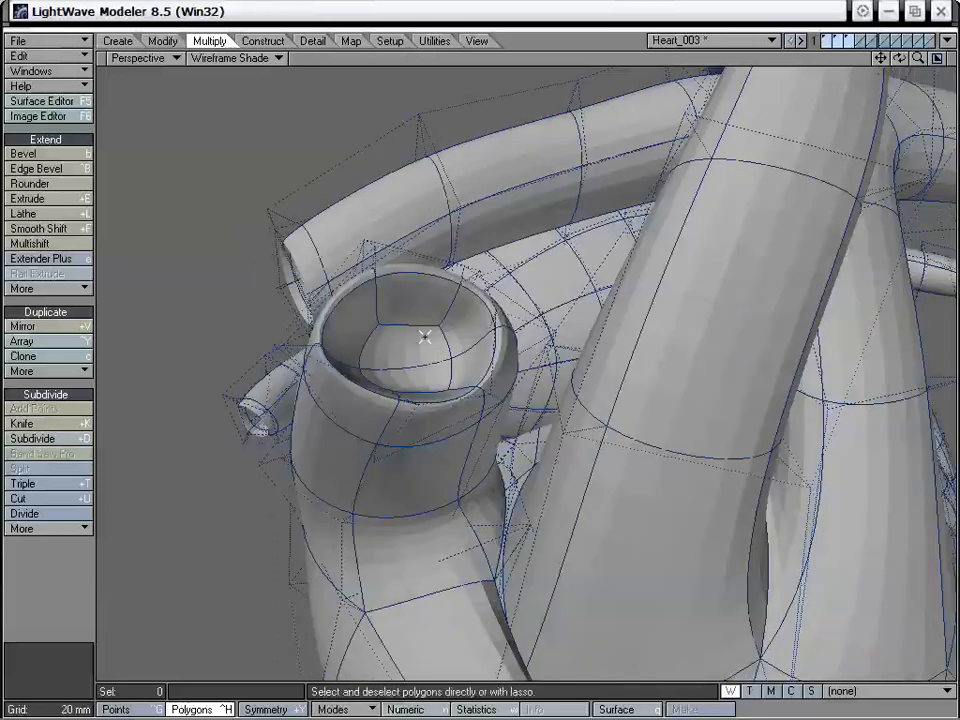
Select the six inner-wall polygons of the hollow vessel, slice a loop around them with the Knife about midway down, and deselect them
{"action": "left_click_drag", "start_coordinate": [425, 337], "coordinate": [364, 377], "text": "alt"}
{"action": "left_click", "coordinate": [368, 357]}
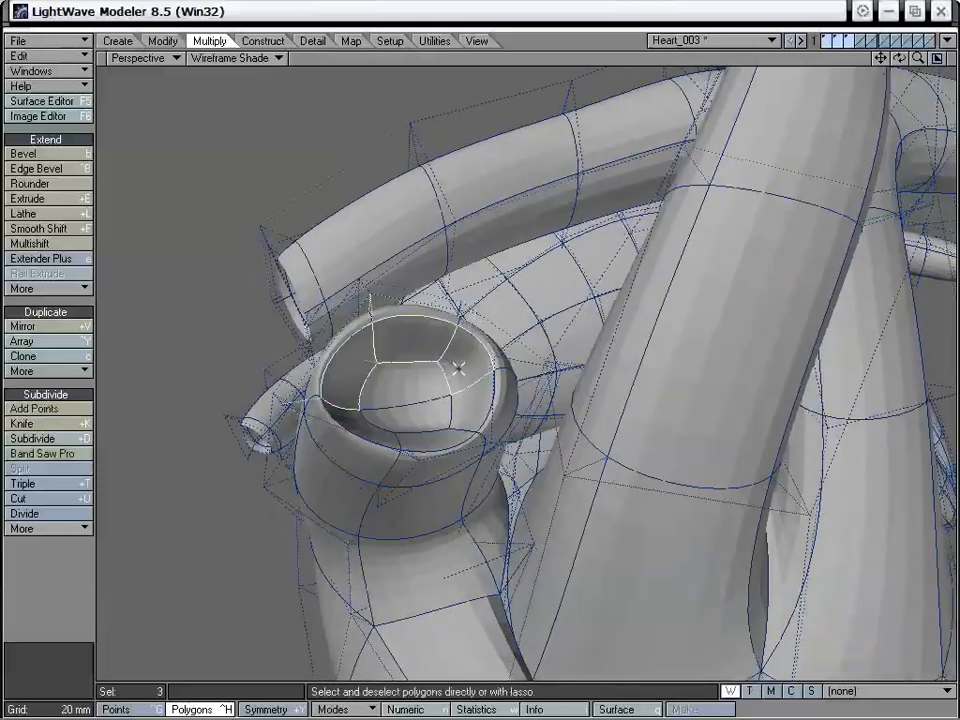
{"action": "left_click_drag", "start_coordinate": [472, 404], "coordinate": [464, 460], "text": "alt"}
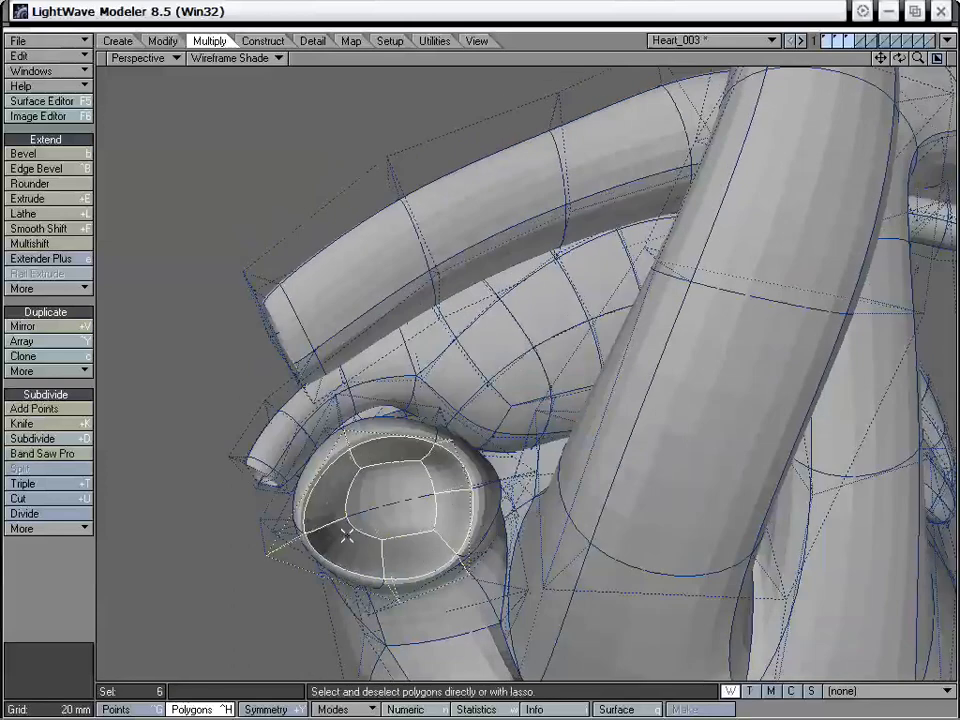
{"action": "key", "text": "0"}
{"action": "key", "text": "shift+a"}
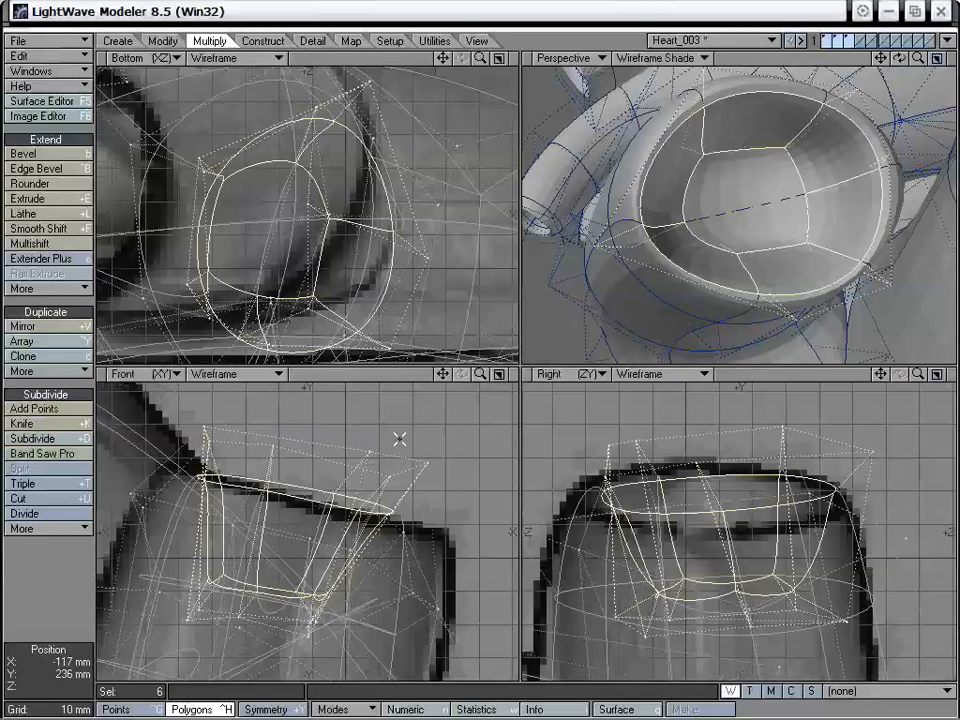
{"action": "key", "text": "shift+k"}
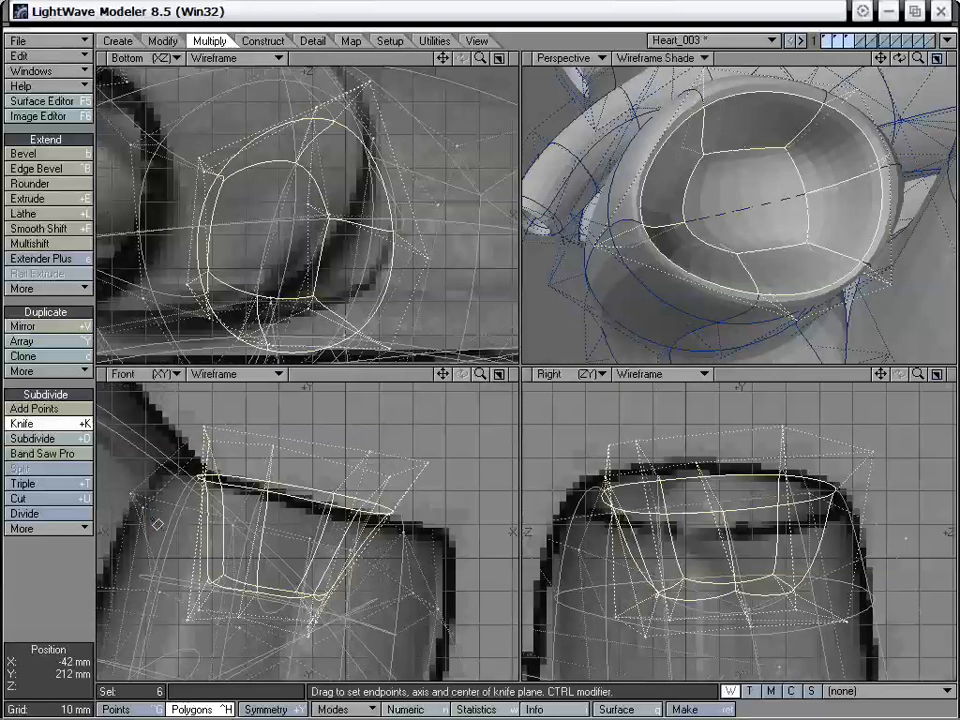
{"action": "left_click_drag", "start_coordinate": [155, 520], "coordinate": [450, 570]}
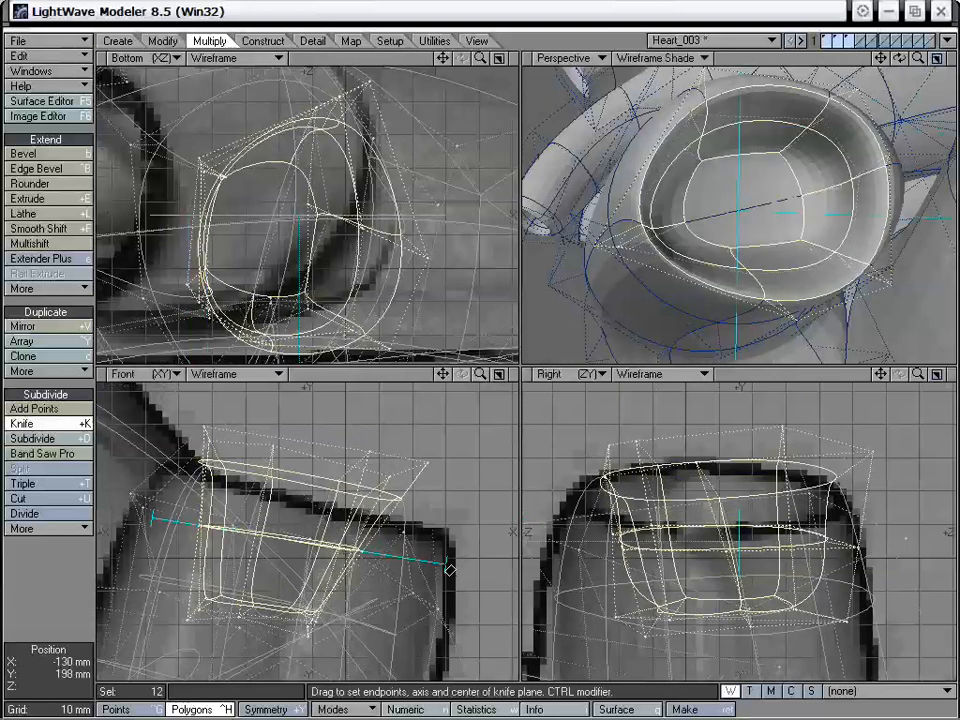
{"action": "key", "text": "space"}
{"action": "key", "text": "slash"}
Drag the points of the new loop inside the vessel from several angles until the inner wall is round and evenly spaced
{"action": "left_click_drag", "start_coordinate": [784, 242], "coordinate": [750, 176], "text": "alt"}
{"action": "left_click_drag", "start_coordinate": [735, 229], "coordinate": [729, 255], "text": "alt"}
{"action": "key", "text": "ctrl+t"}
{"action": "left_click_drag", "start_coordinate": [655, 229], "coordinate": [701, 206]}
{"action": "left_click_drag", "start_coordinate": [727, 133], "coordinate": [751, 119]}
{"action": "left_click_drag", "start_coordinate": [757, 150], "coordinate": [733, 114], "text": "alt"}
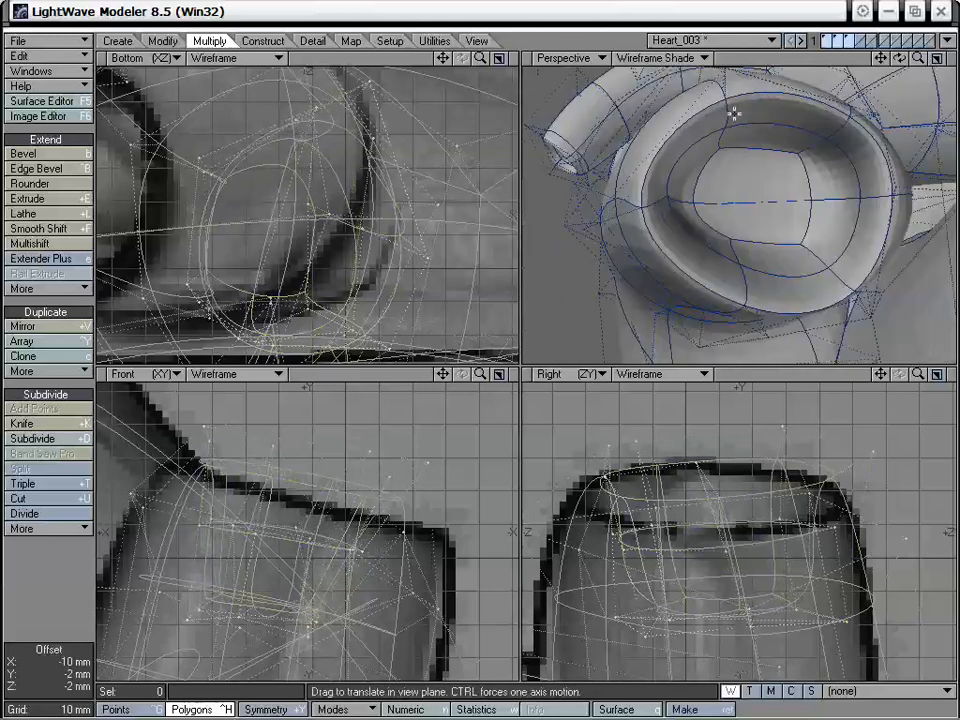
{"action": "left_click_drag", "start_coordinate": [838, 125], "coordinate": [835, 129]}
{"action": "left_click_drag", "start_coordinate": [860, 196], "coordinate": [853, 197]}
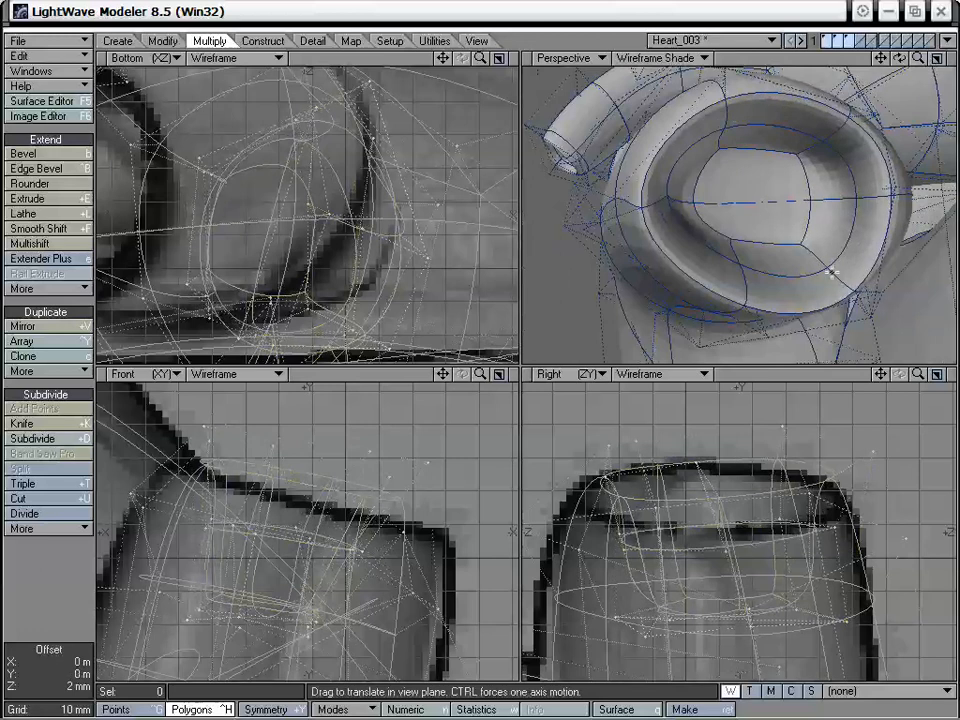
{"action": "left_click_drag", "start_coordinate": [831, 268], "coordinate": [828, 266]}
{"action": "left_click_drag", "start_coordinate": [746, 269], "coordinate": [708, 202]}
{"action": "left_click_drag", "start_coordinate": [793, 258], "coordinate": [828, 236]}
{"action": "left_click_drag", "start_coordinate": [746, 256], "coordinate": [712, 178]}
{"action": "left_click_drag", "start_coordinate": [738, 120], "coordinate": [746, 139]}
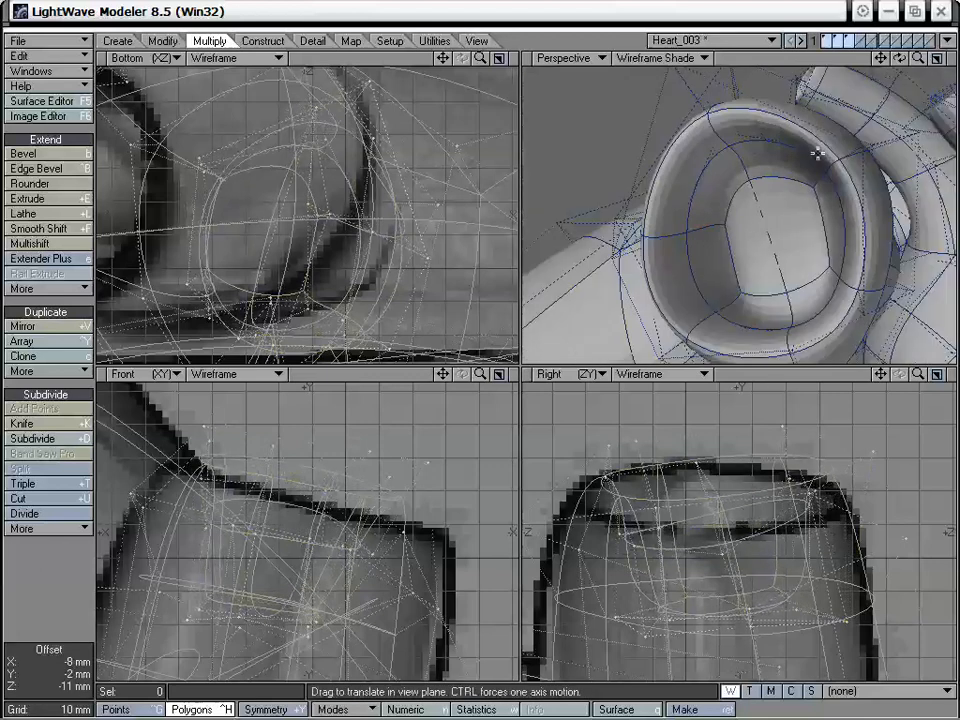
{"action": "left_click_drag", "start_coordinate": [815, 185], "coordinate": [820, 222]}
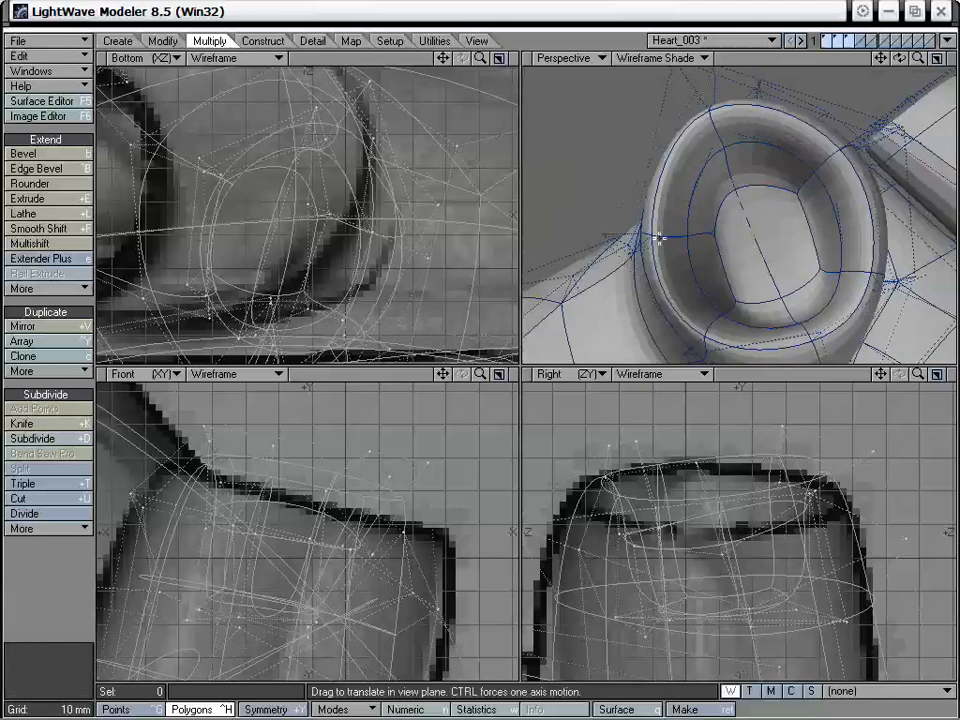
{"action": "left_click_drag", "start_coordinate": [686, 234], "coordinate": [691, 237]}
{"action": "left_click_drag", "start_coordinate": [739, 306], "coordinate": [724, 244], "text": "alt"}
Drag points on the upper vessel and along the atrium's bulging side to smooth their shapes on the whole heart
{"action": "key", "text": "KP_0"}
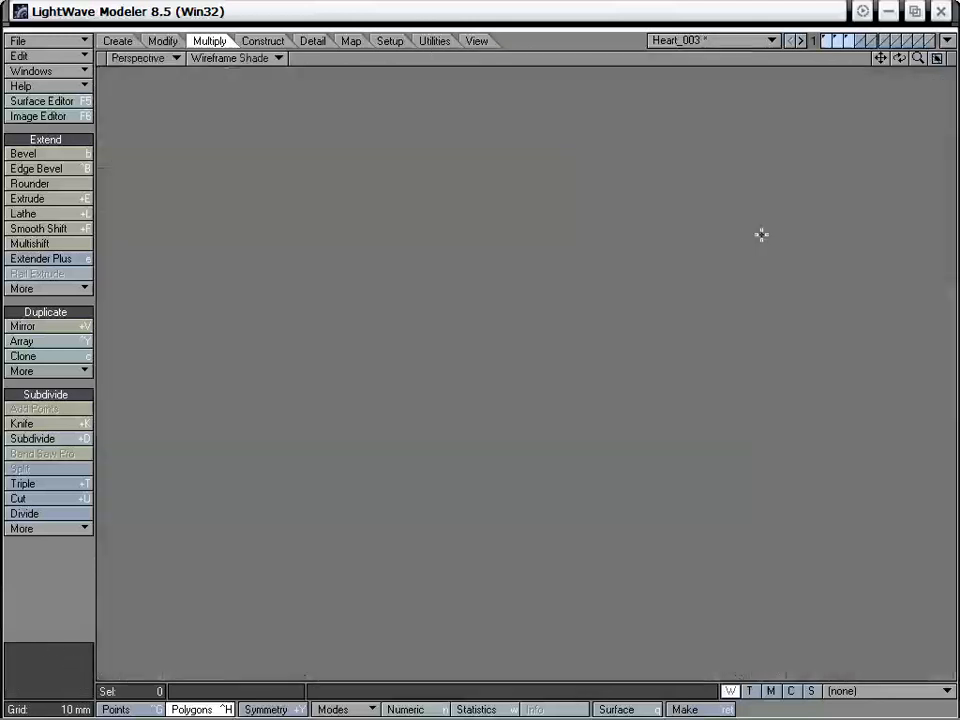
{"action": "key", "text": "a"}
{"action": "left_click_drag", "start_coordinate": [636, 396], "coordinate": [453, 203], "text": "alt"}
{"action": "left_click_drag", "start_coordinate": [437, 145], "coordinate": [441, 184]}
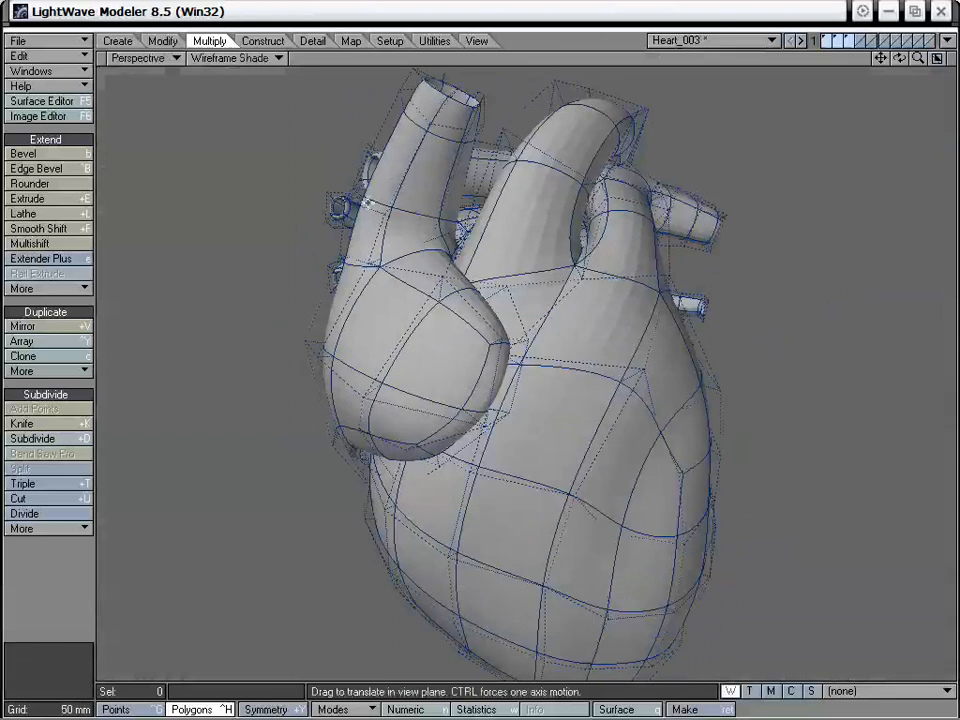
{"action": "left_click_drag", "start_coordinate": [373, 203], "coordinate": [390, 208]}
{"action": "left_click_drag", "start_coordinate": [390, 208], "coordinate": [505, 336], "text": "alt"}
{"action": "left_click_drag", "start_coordinate": [450, 241], "coordinate": [605, 235]}
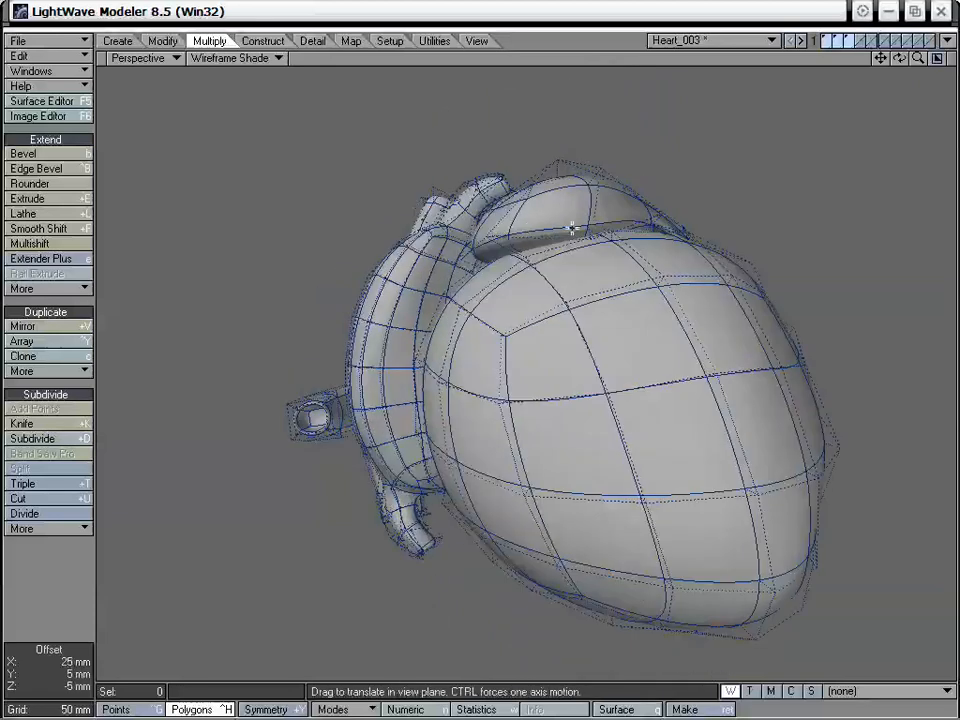
{"action": "left_click_drag", "start_coordinate": [511, 233], "coordinate": [384, 176]}
{"action": "left_click_drag", "start_coordinate": [528, 204], "coordinate": [546, 252]}
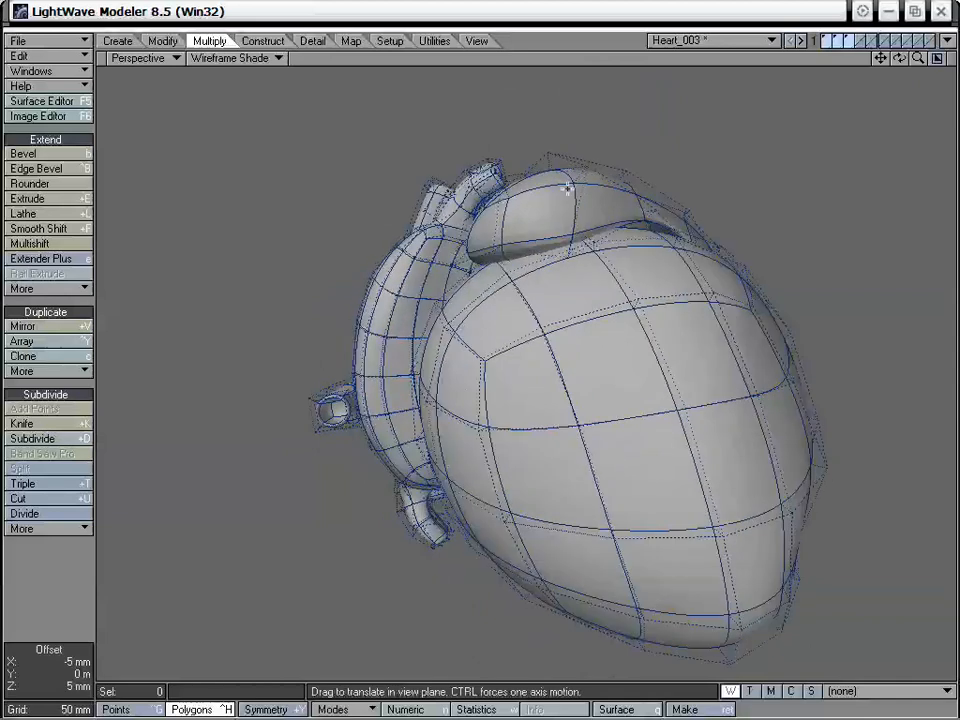
{"action": "left_click_drag", "start_coordinate": [566, 189], "coordinate": [527, 204], "text": "alt"}
Drag the points around the atrium's underside outward to match the base of the lower vessel in the reference
{"action": "left_click_drag", "start_coordinate": [497, 321], "coordinate": [489, 339], "text": "alt"}
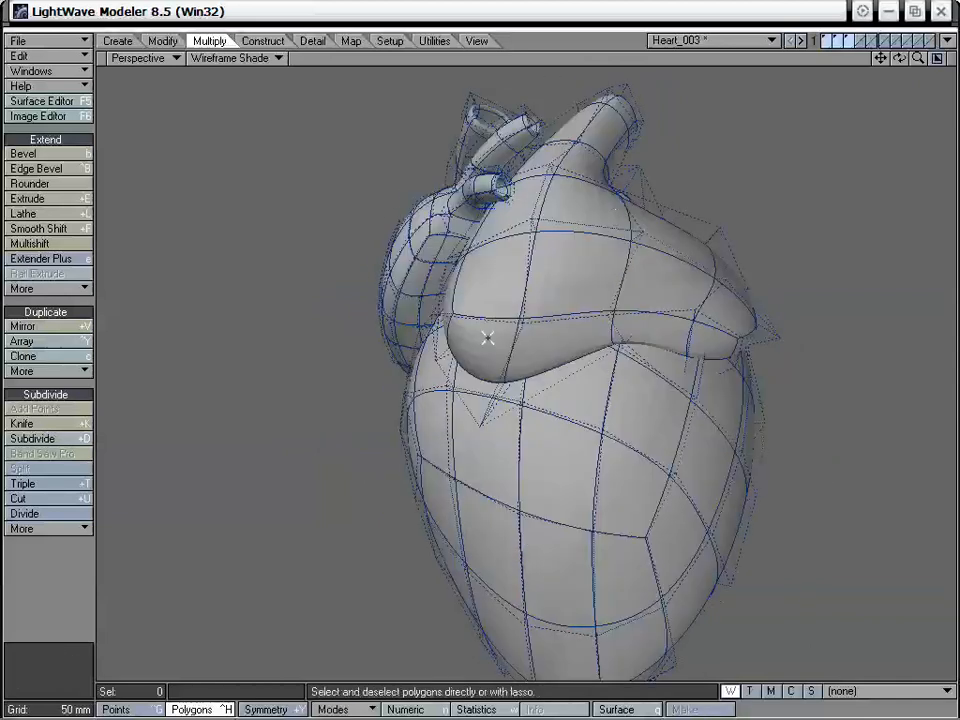
{"action": "left_click", "coordinate": [489, 338]}
{"action": "key", "text": "KP_0"}
{"action": "key", "text": "shift+a"}
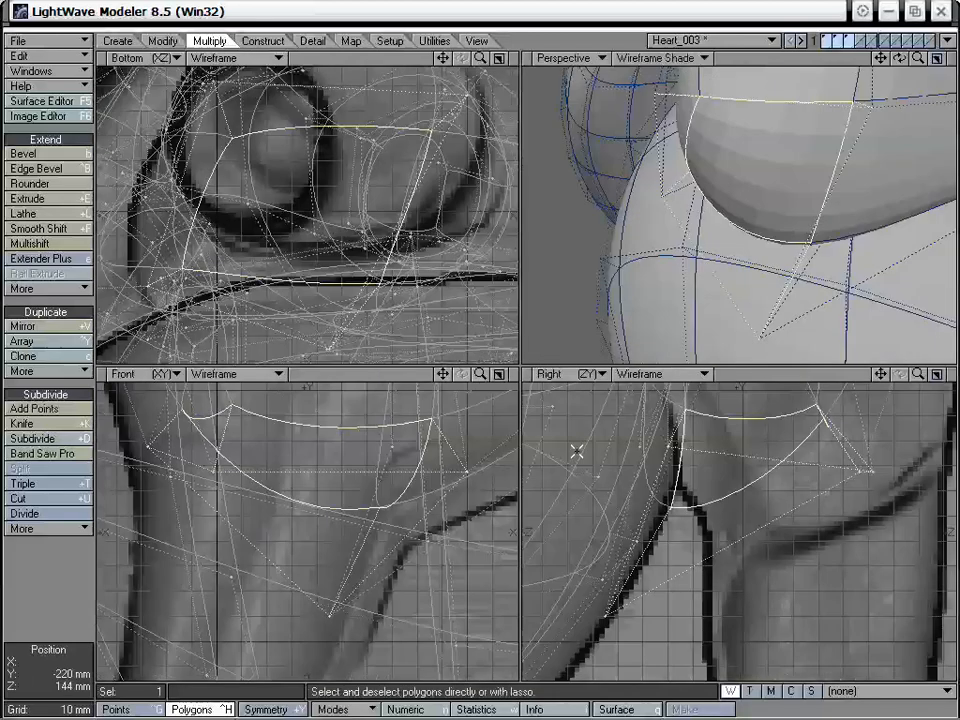
{"action": "left_click_drag", "start_coordinate": [918, 60], "coordinate": [802, 207]}
{"action": "left_click_drag", "start_coordinate": [918, 374], "coordinate": [810, 440]}
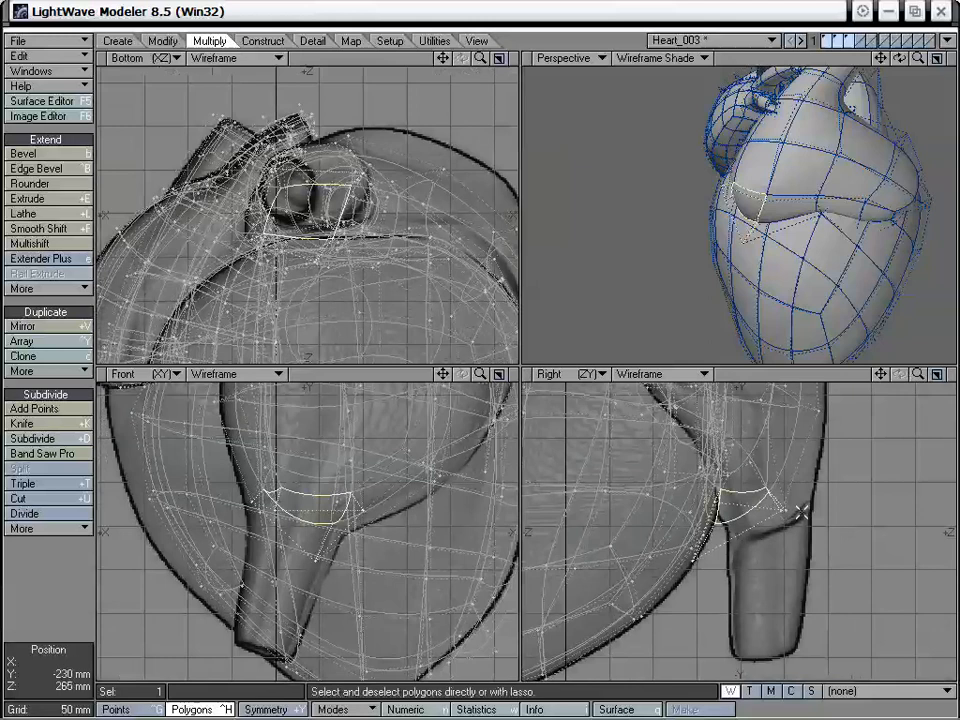
{"action": "key", "text": "ctrl+g"}
{"action": "key", "text": "ctrl+h"}
{"action": "left_click", "coordinate": [788, 570]}
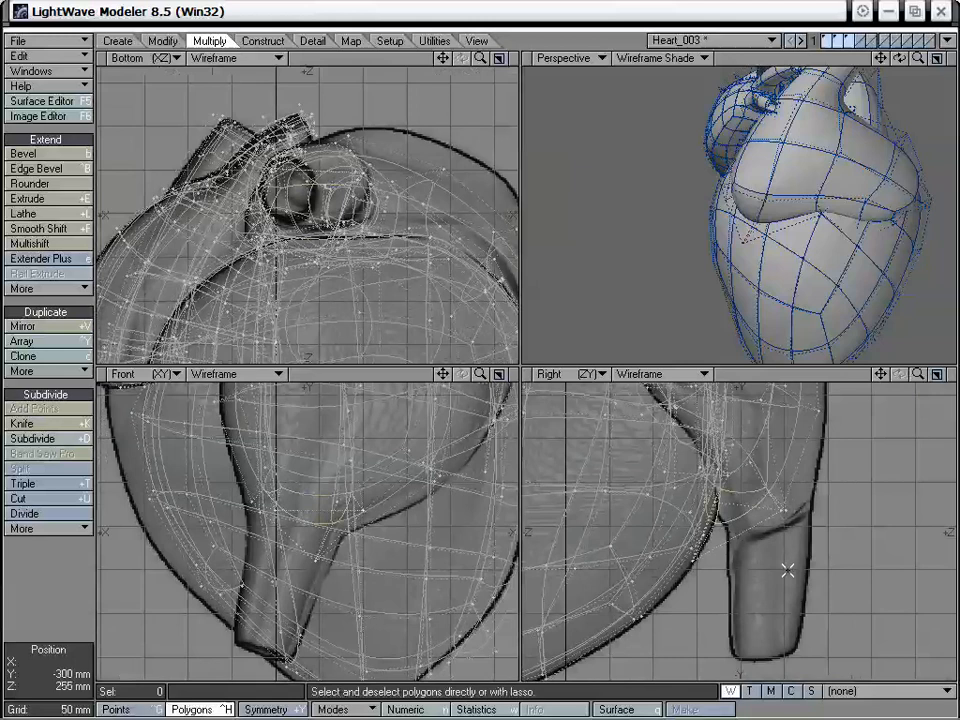
{"action": "left_click_drag", "start_coordinate": [880, 235], "coordinate": [799, 250], "text": "alt"}
{"action": "key", "text": "t"}
{"action": "left_click_drag", "start_coordinate": [767, 205], "coordinate": [832, 207]}
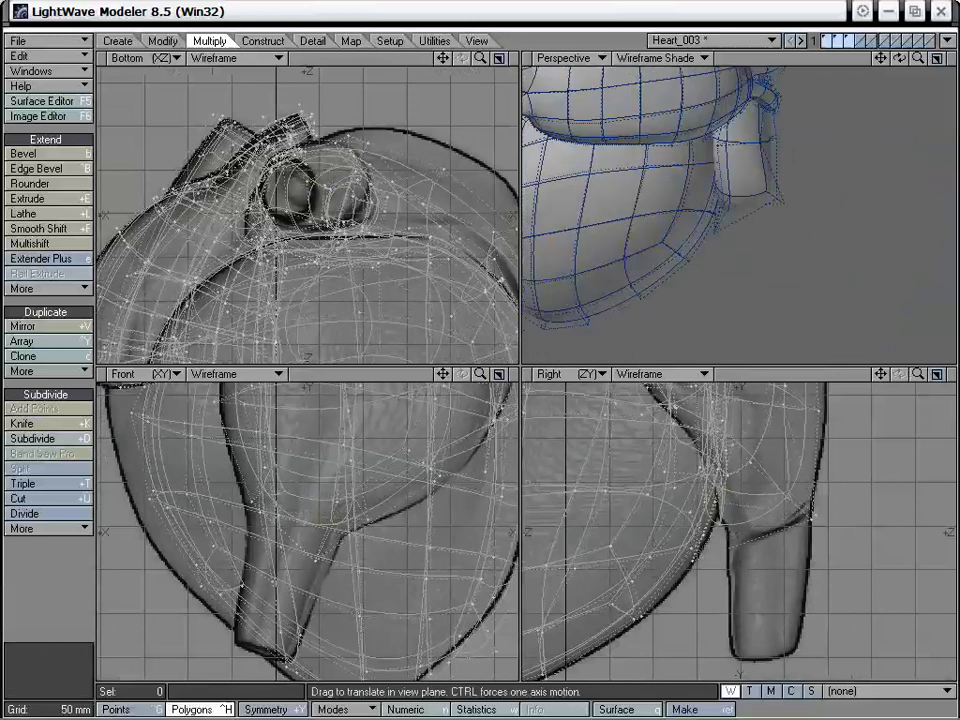
{"action": "left_click_drag", "start_coordinate": [772, 139], "coordinate": [738, 149]}
Select the atrium's underside polygon, apply Smooth Shift and move it down to start the lower vessel along the reference
{"action": "key", "text": "space"}
{"action": "left_click", "coordinate": [753, 209]}
{"action": "left_click_drag", "start_coordinate": [755, 212], "coordinate": [764, 266], "text": "alt"}
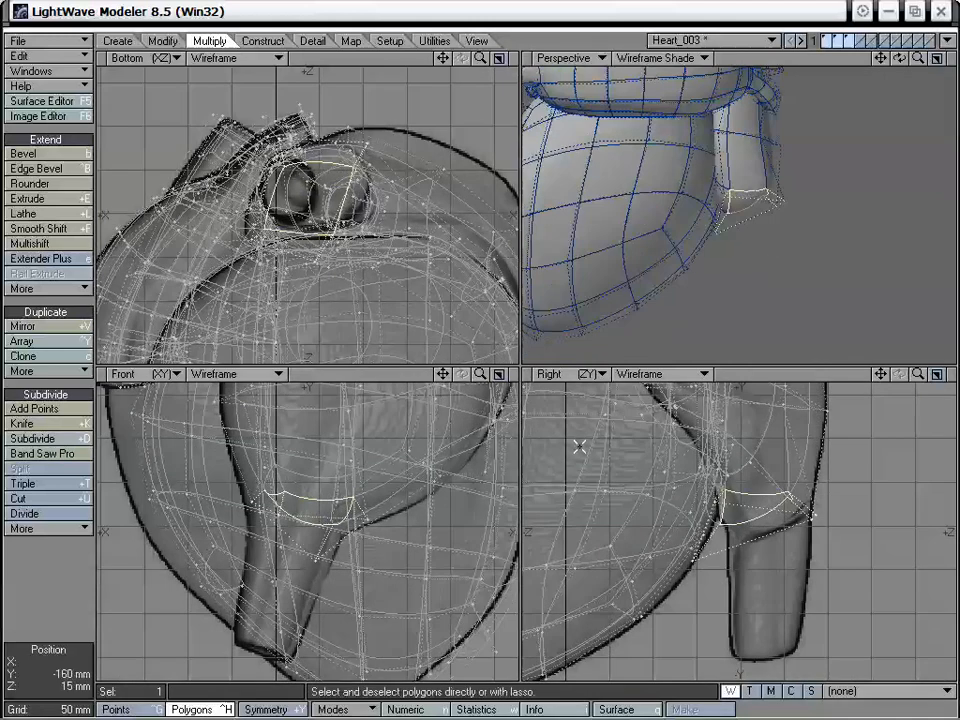
{"action": "key", "text": "shift+f"}
{"action": "left_click", "coordinate": [344, 513]}
{"action": "key", "text": "t"}
{"action": "left_click_drag", "start_coordinate": [344, 513], "coordinate": [319, 559]}
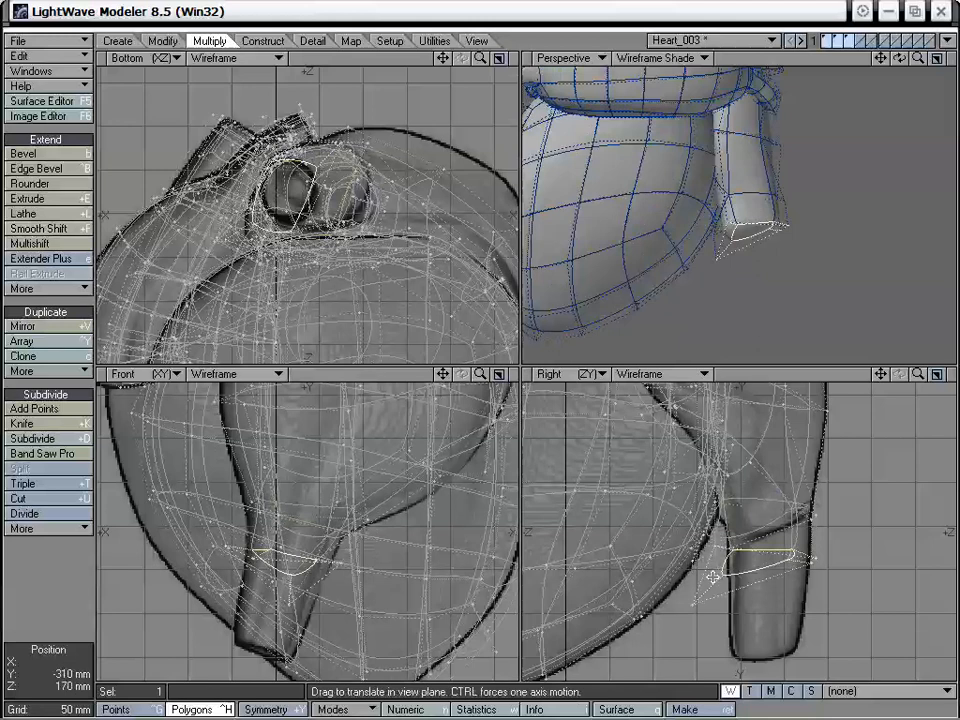
Drag the points of the lower vessel's end polygon to flatten it and fit its outline to the reference
{"action": "left_click_drag", "start_coordinate": [696, 604], "coordinate": [718, 568]}
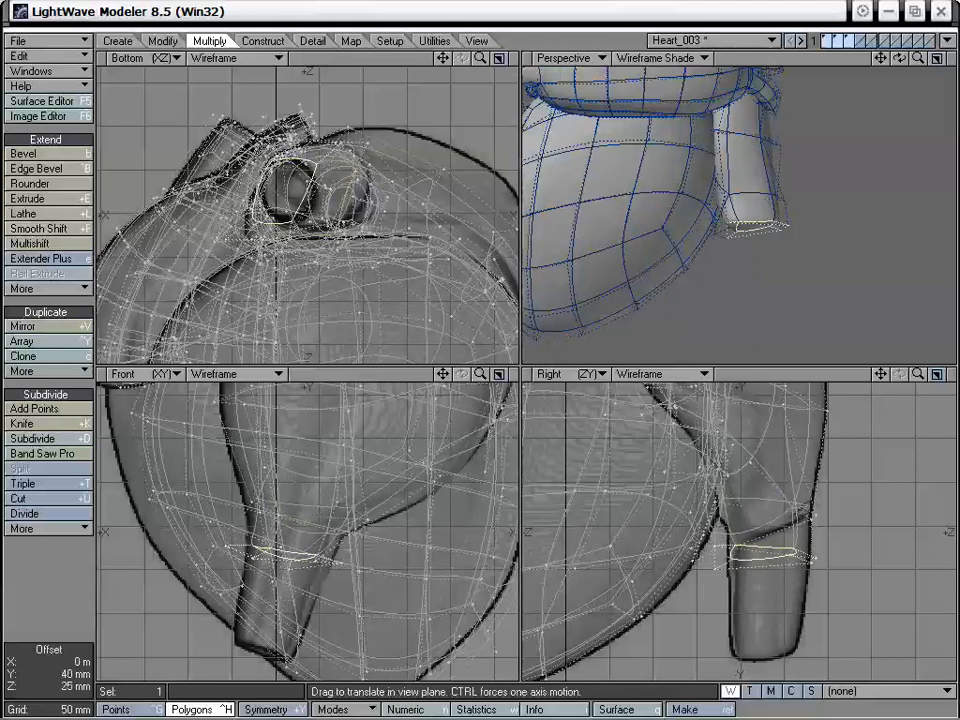
{"action": "left_click_drag", "start_coordinate": [289, 237], "coordinate": [298, 237]}
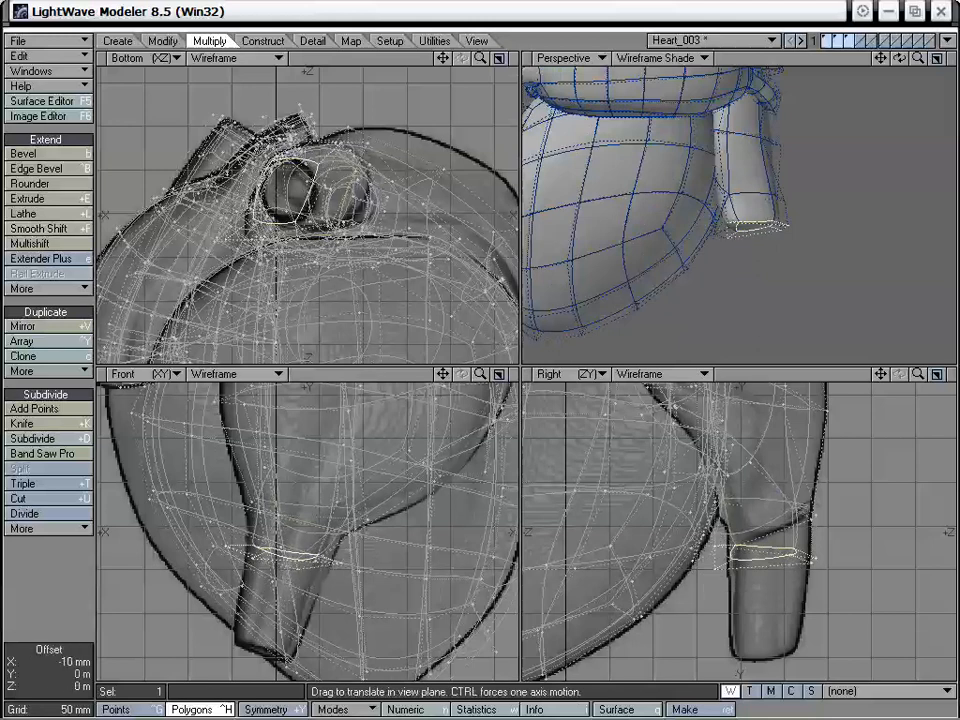
{"action": "left_click_drag", "start_coordinate": [325, 146], "coordinate": [316, 167]}
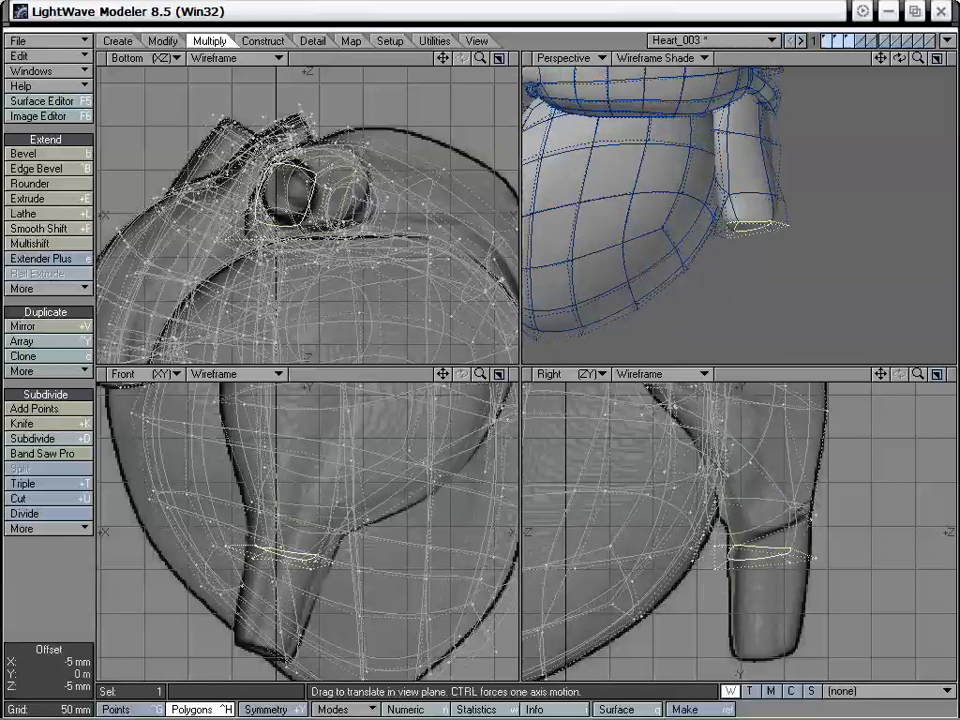
{"action": "left_click_drag", "start_coordinate": [253, 138], "coordinate": [246, 146]}
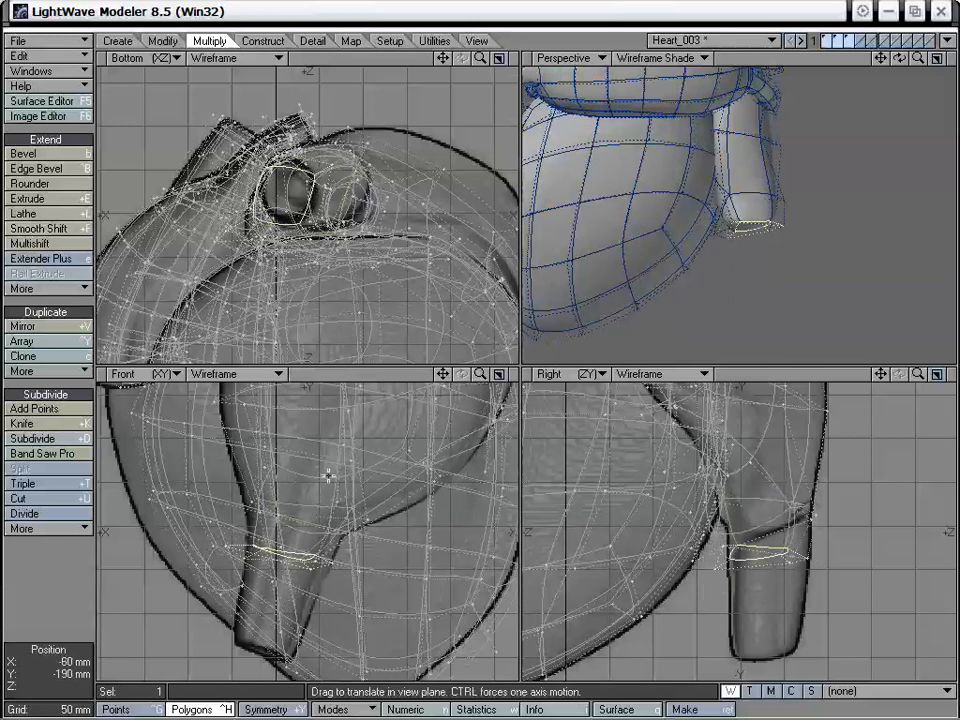
Smooth Shift the end polygon again and move it down to the lower end of the vessel in the reference
{"action": "key", "text": "shift+f"}
{"action": "left_click", "coordinate": [325, 517]}
{"action": "key", "text": "t"}
{"action": "left_click_drag", "start_coordinate": [354, 542], "coordinate": [326, 646]}
{"action": "mouse_move", "coordinate": [762, 212]}
{"action": "left_mouse_down", "text": "alt"}
{"action": "mouse_move", "coordinate": [679, 195]}
{"action": "mouse_move", "coordinate": [718, 171]}
{"action": "mouse_move", "coordinate": [711, 281]}
{"action": "mouse_move", "coordinate": [740, 206]}
{"action": "mouse_move", "coordinate": [755, 215]}
{"action": "left_mouse_up", "text": "alt"}
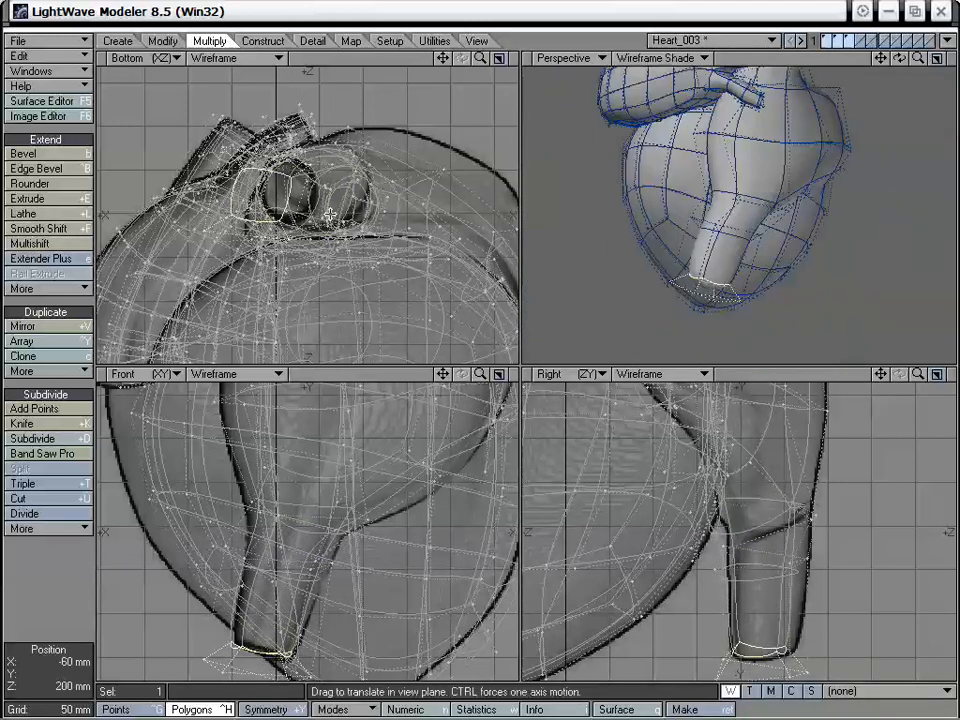
Stretch the lower vessel's end polygon slightly smaller, move it to fit the reference outline, and deselect it
{"action": "key", "text": "h"}
{"action": "left_click_drag", "start_coordinate": [248, 188], "coordinate": [232, 211]}
{"action": "left_click_drag", "start_coordinate": [768, 190], "coordinate": [764, 272], "text": "alt"}
{"action": "key", "text": "t"}
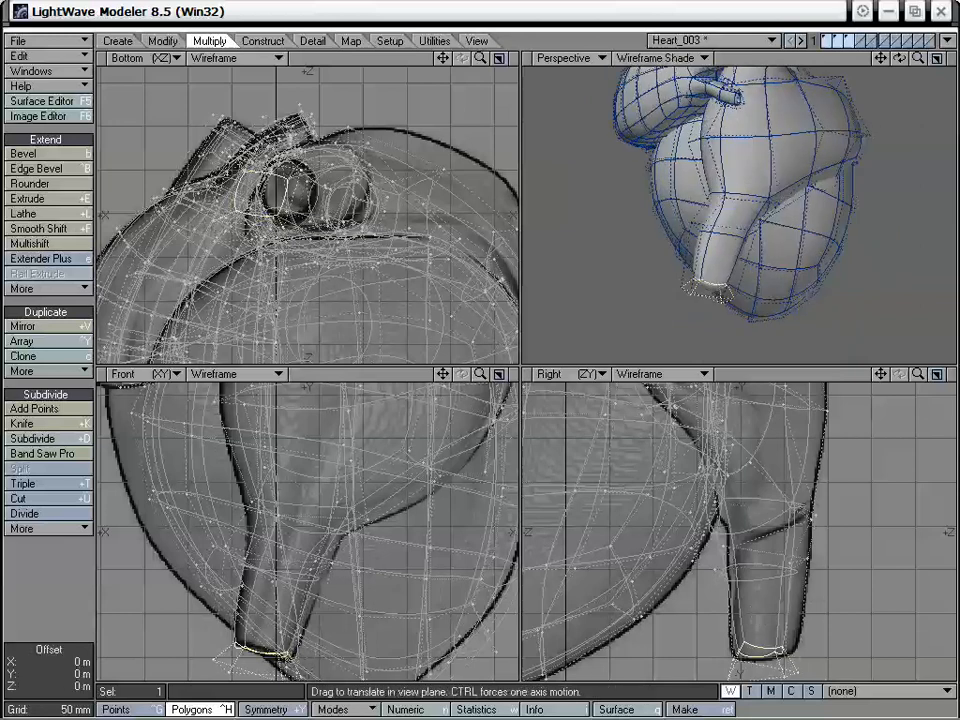
{"action": "left_click_drag", "start_coordinate": [762, 617], "coordinate": [757, 617]}
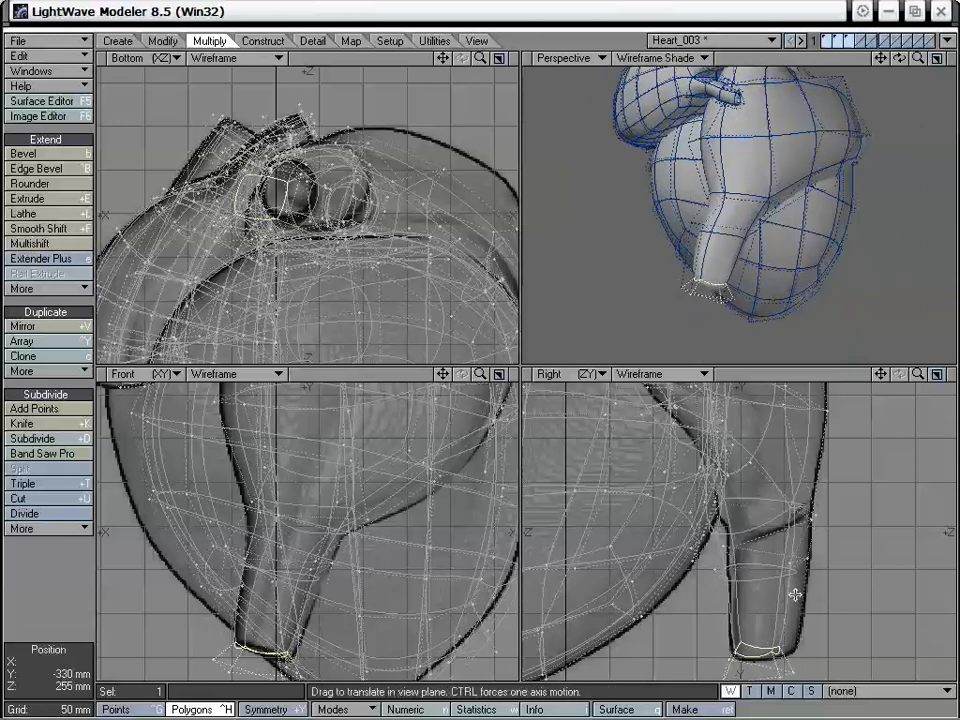
{"action": "left_click_drag", "start_coordinate": [840, 178], "coordinate": [741, 172], "text": "alt"}
{"action": "left_click", "coordinate": [45, 587]}
{"action": "key", "text": "t"}
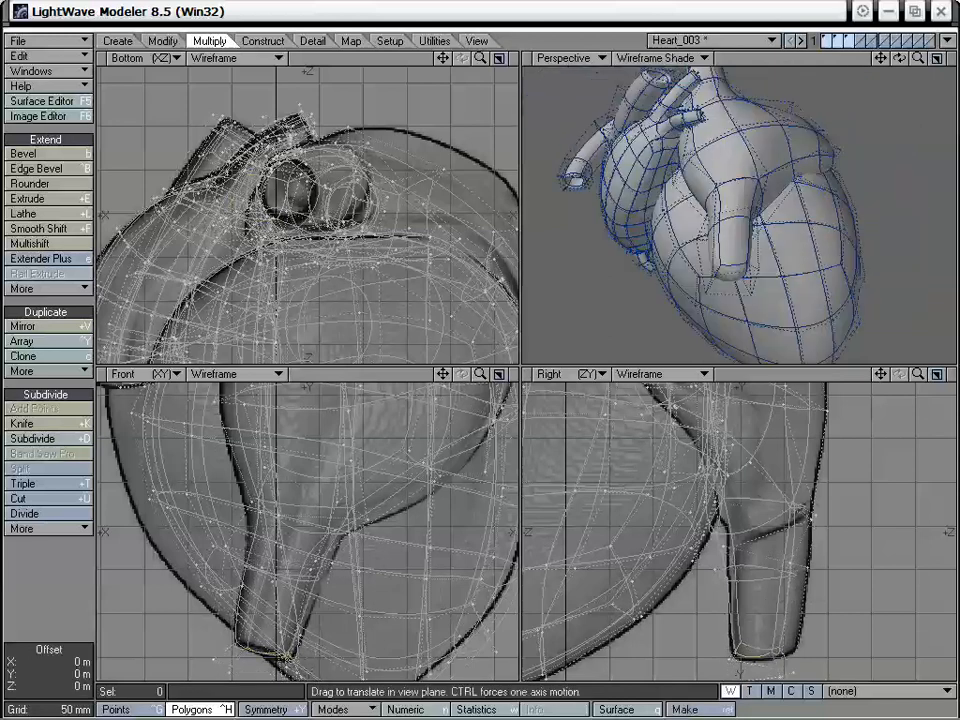
Select the lower vessel's end polygon, apply Smooth Shift, and scale the new polygon inward to form the vessel's rim
{"action": "left_click_drag", "start_coordinate": [752, 264], "coordinate": [773, 169], "text": "alt"}
{"action": "left_click_drag", "start_coordinate": [713, 219], "coordinate": [713, 257], "text": "alt"}
{"action": "key", "text": "space"}
{"action": "left_click", "coordinate": [722, 214]}
{"action": "key", "text": "shift+a"}
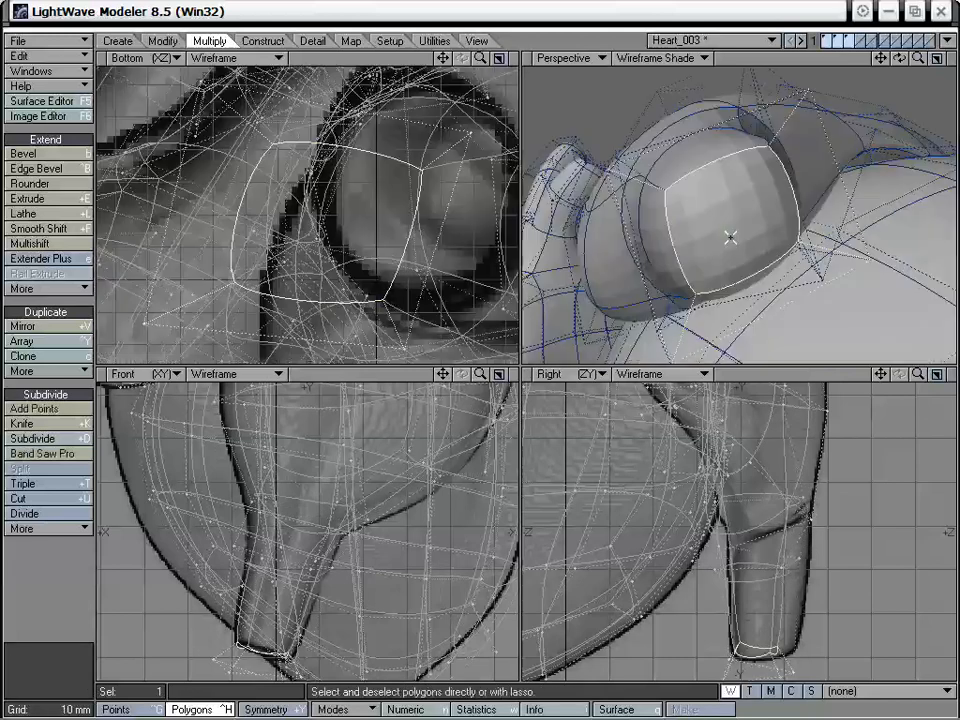
{"action": "left_click_drag", "start_coordinate": [918, 58], "coordinate": [880, 62]}
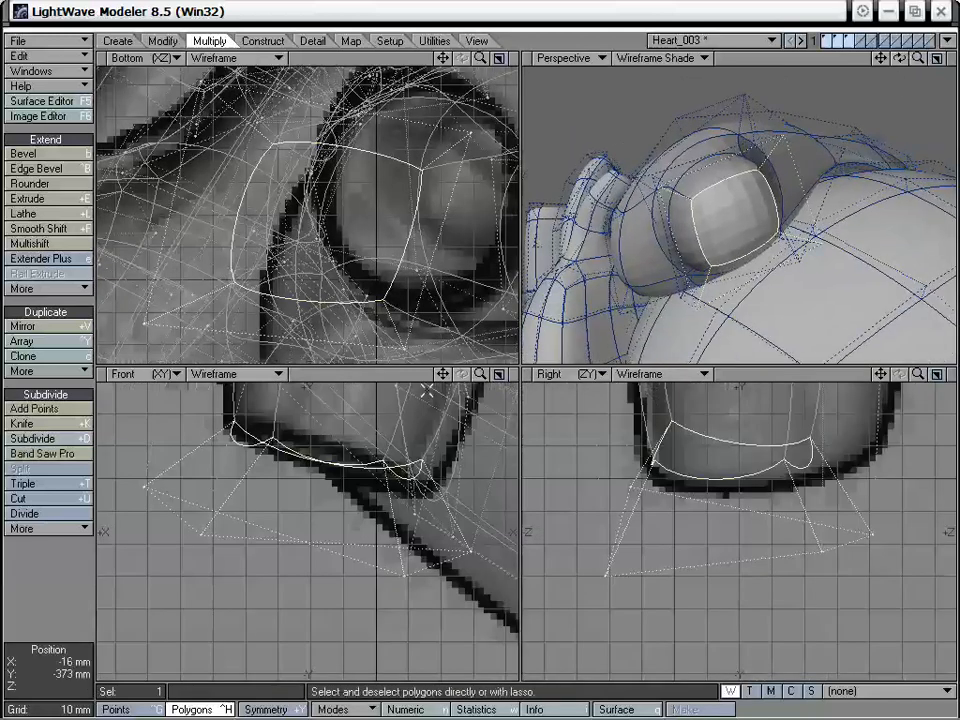
{"action": "left_click_drag", "start_coordinate": [443, 374], "coordinate": [418, 454]}
{"action": "key", "text": "shift+f"}
{"action": "left_click_drag", "start_coordinate": [378, 488], "coordinate": [362, 499]}
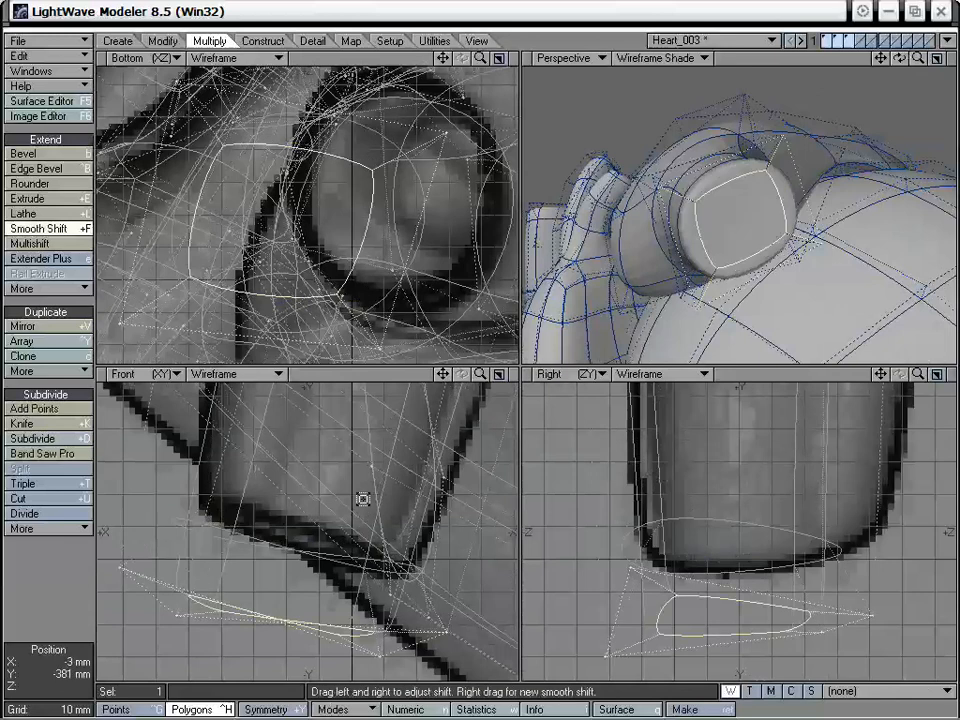
{"action": "key", "text": "h"}
{"action": "left_click_drag", "start_coordinate": [273, 206], "coordinate": [245, 238]}
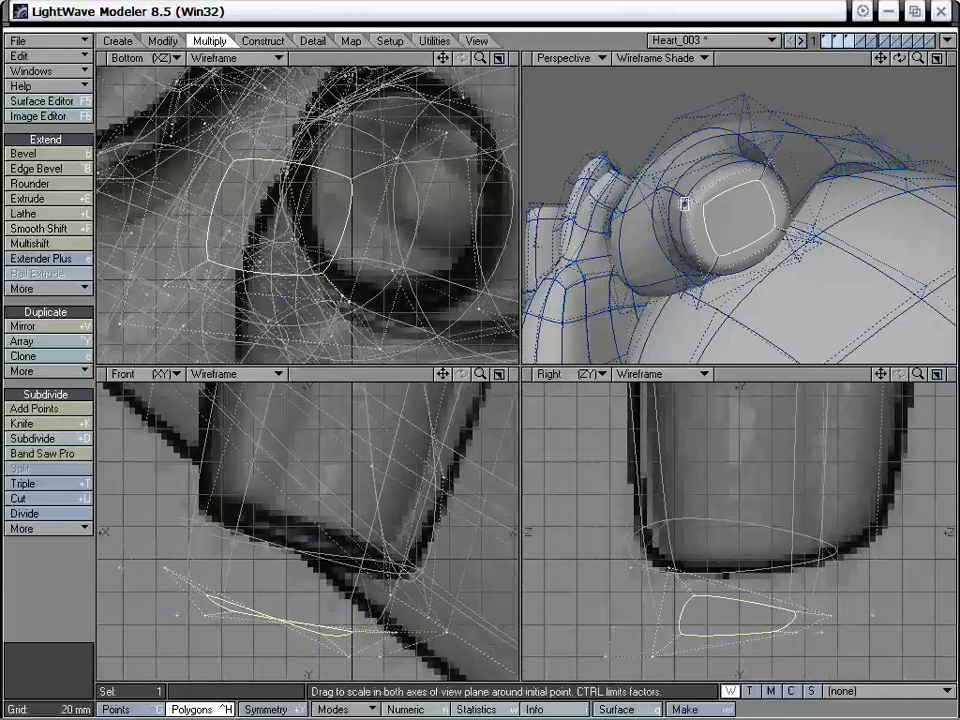
{"action": "left_click_drag", "start_coordinate": [806, 208], "coordinate": [789, 226], "text": "alt"}
Smooth Shift the inner end polygon again and move it up inside the lower vessel to hollow its opening
{"action": "key", "text": "shift+f"}
{"action": "left_click", "coordinate": [754, 541]}
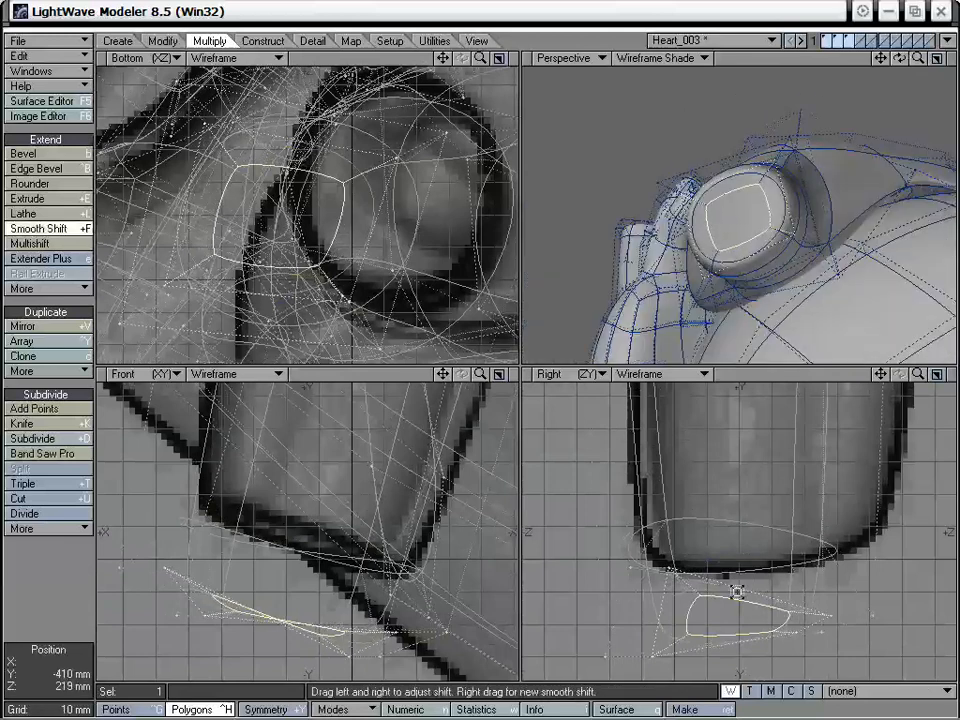
{"action": "key", "text": "t"}
{"action": "left_click_drag", "start_coordinate": [737, 591], "coordinate": [725, 475]}
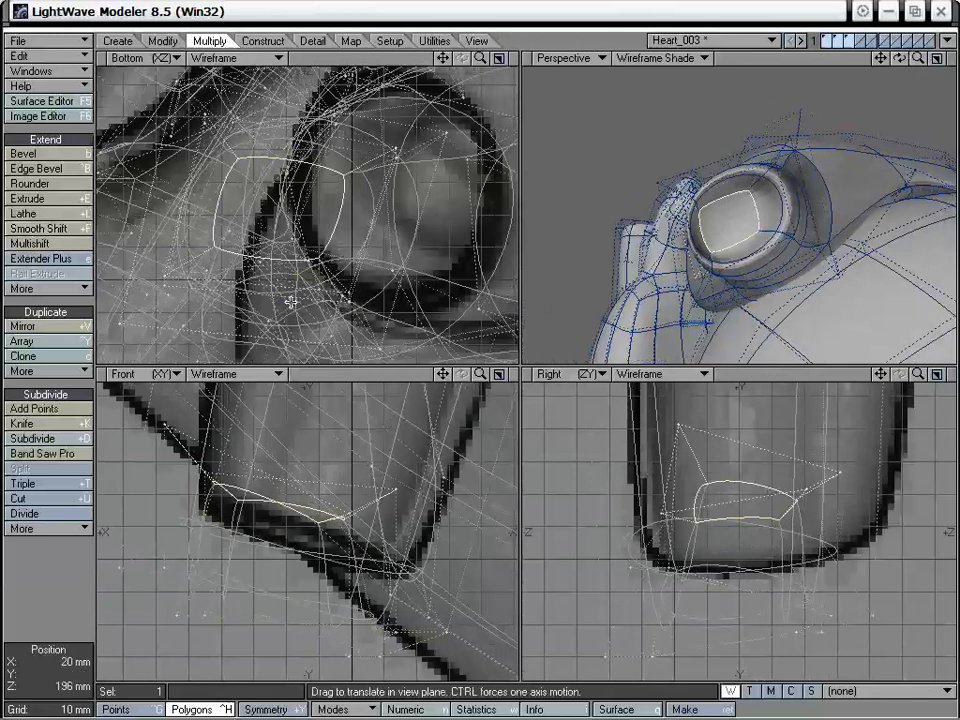
{"action": "left_click_drag", "start_coordinate": [291, 304], "coordinate": [318, 309]}
{"action": "left_click", "coordinate": [58, 562]}
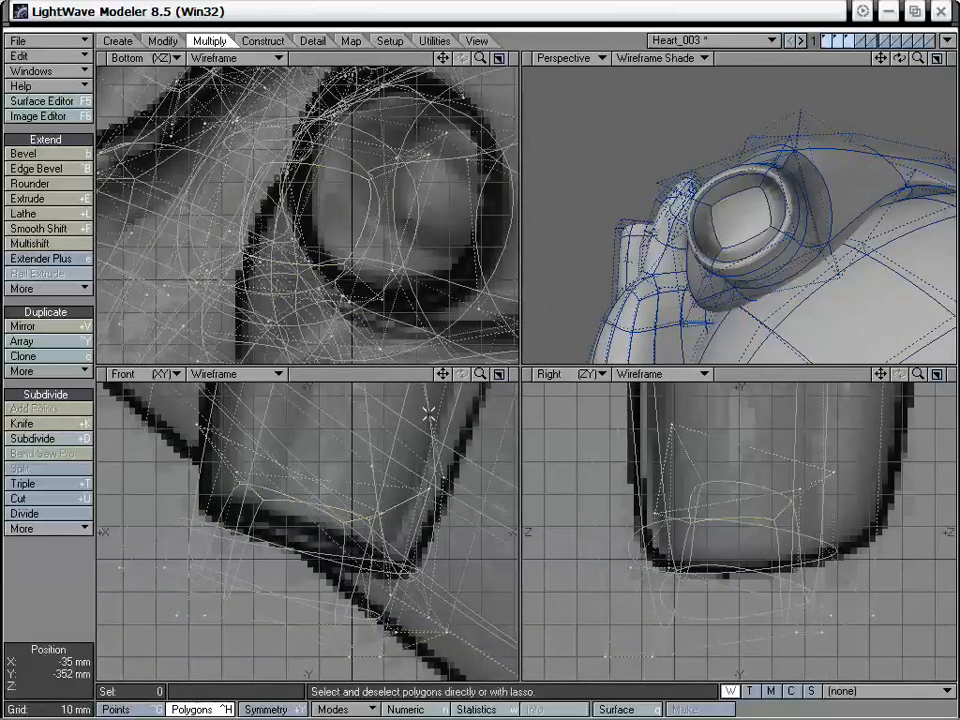
Drag the points around the lower vessel's opening to even out the rim and the hollow interior
{"action": "left_click_drag", "start_coordinate": [800, 208], "coordinate": [802, 270], "text": "alt"}
{"action": "key", "text": "ctrl+t"}
{"action": "left_click_drag", "start_coordinate": [698, 205], "coordinate": [695, 207]}
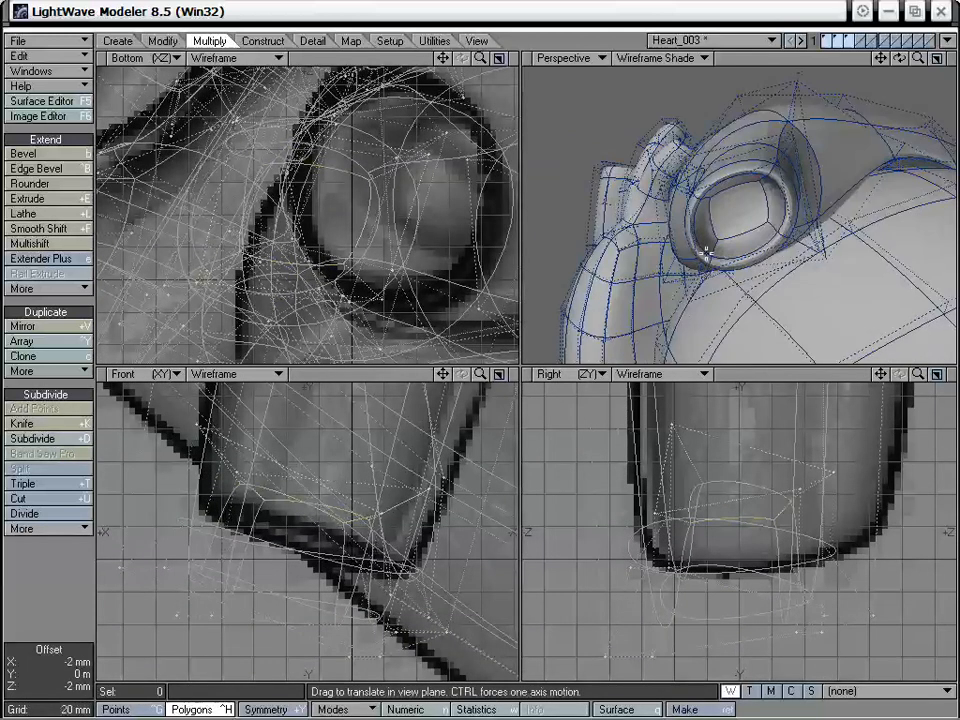
{"action": "left_click_drag", "start_coordinate": [705, 254], "coordinate": [781, 221]}
{"action": "left_click_drag", "start_coordinate": [766, 178], "coordinate": [772, 178]}
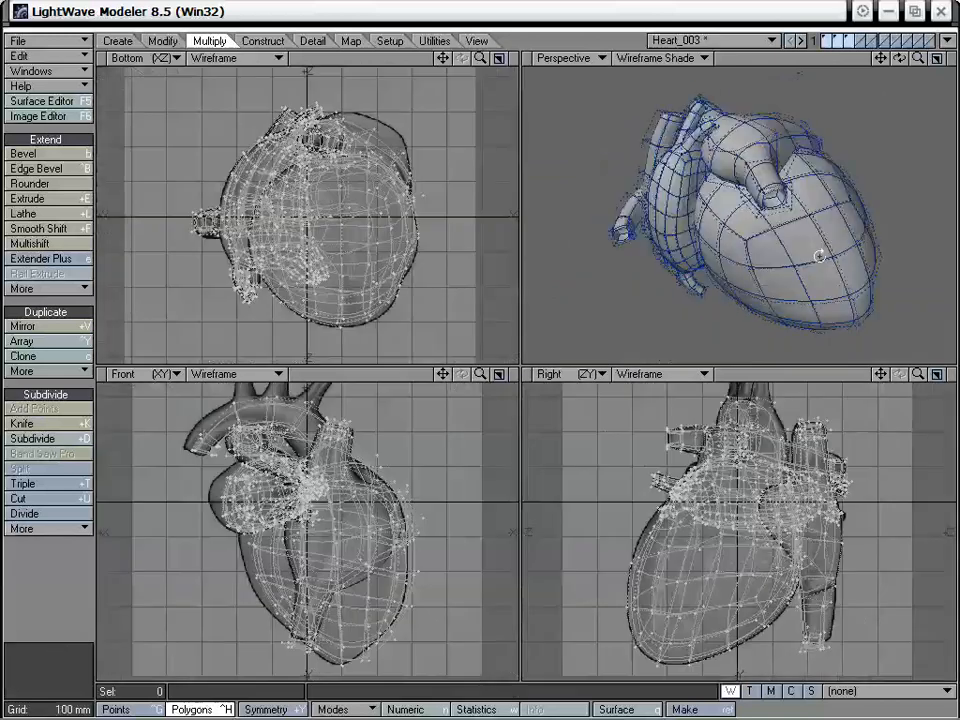
{"action": "left_click_drag", "start_coordinate": [804, 251], "coordinate": [912, 215], "text": "alt"}
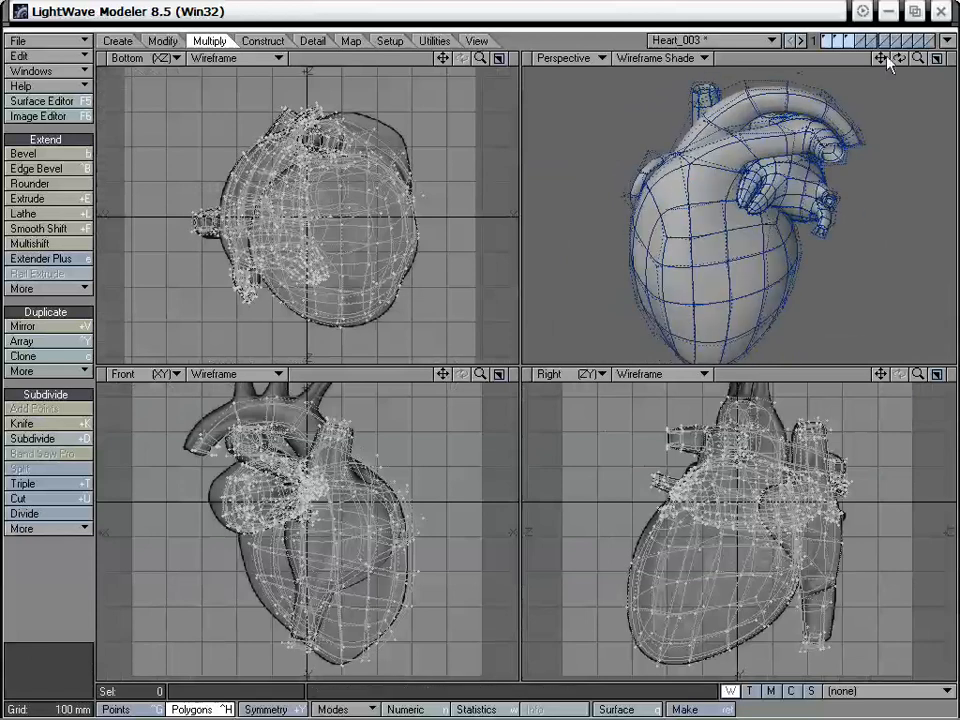
Examine the whole heart from the back, top, sides and front to check the atrium and its vessels
{"action": "left_click_drag", "start_coordinate": [442, 374], "coordinate": [432, 436]}
{"action": "left_click_drag", "start_coordinate": [808, 180], "coordinate": [695, 286], "text": "alt"}
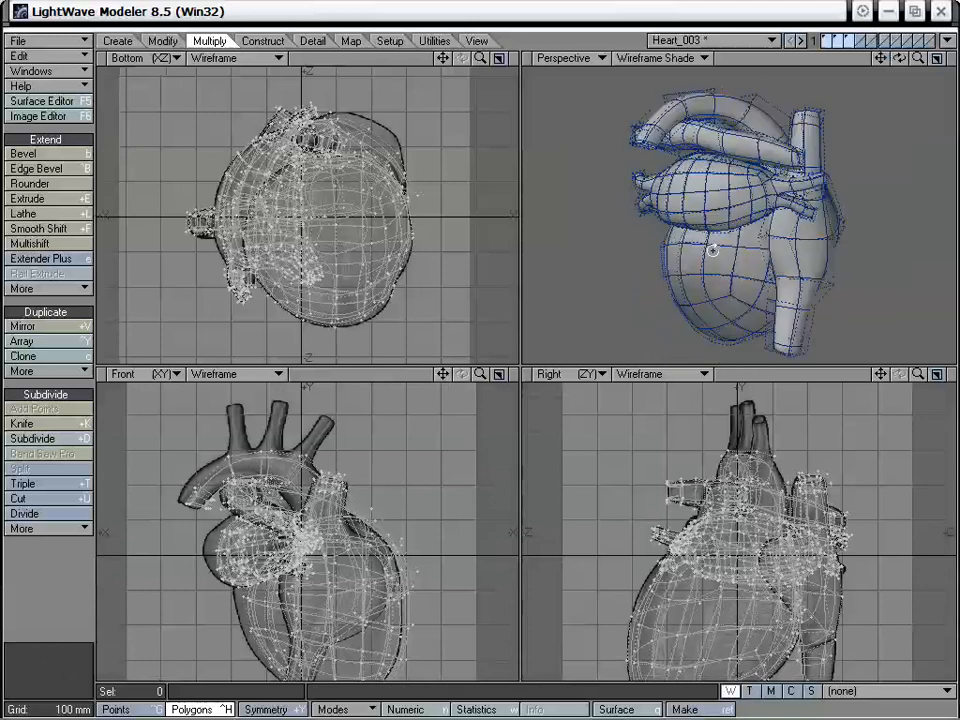
{"action": "mouse_move", "coordinate": [777, 247]}
{"action": "left_mouse_down", "text": "alt"}
{"action": "mouse_move", "coordinate": [806, 223]}
{"action": "mouse_move", "coordinate": [784, 266]}
{"action": "mouse_move", "coordinate": [673, 214]}
{"action": "mouse_move", "coordinate": [791, 248]}
{"action": "left_mouse_up", "text": "alt"}
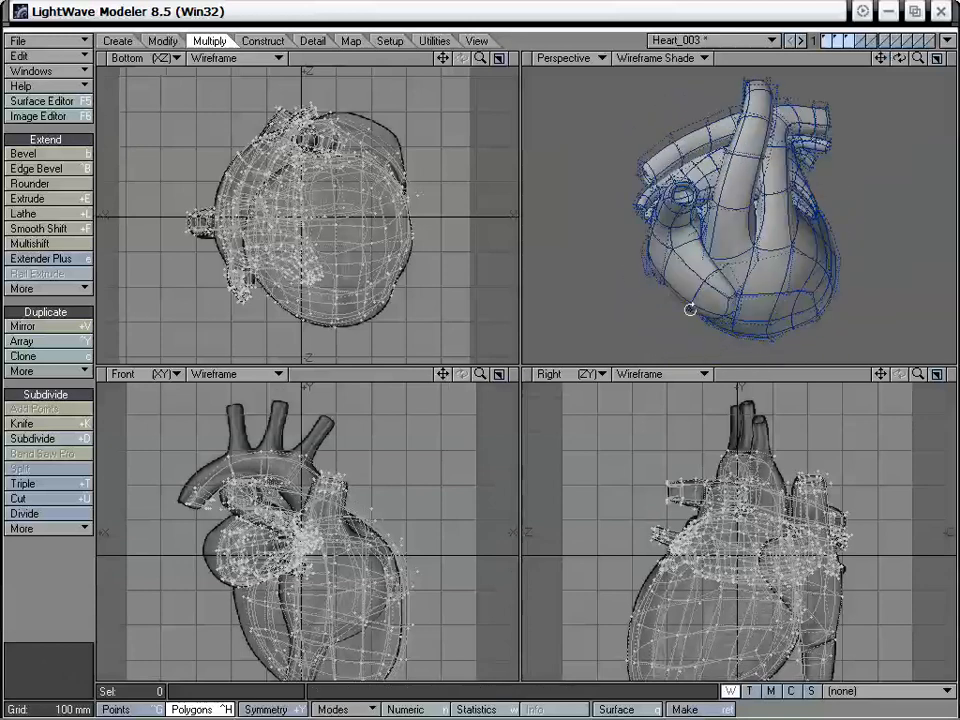
{"action": "left_click_drag", "start_coordinate": [693, 325], "coordinate": [696, 304], "text": "alt"}
{"action": "left_click_drag", "start_coordinate": [684, 260], "coordinate": [762, 262], "text": "alt"}
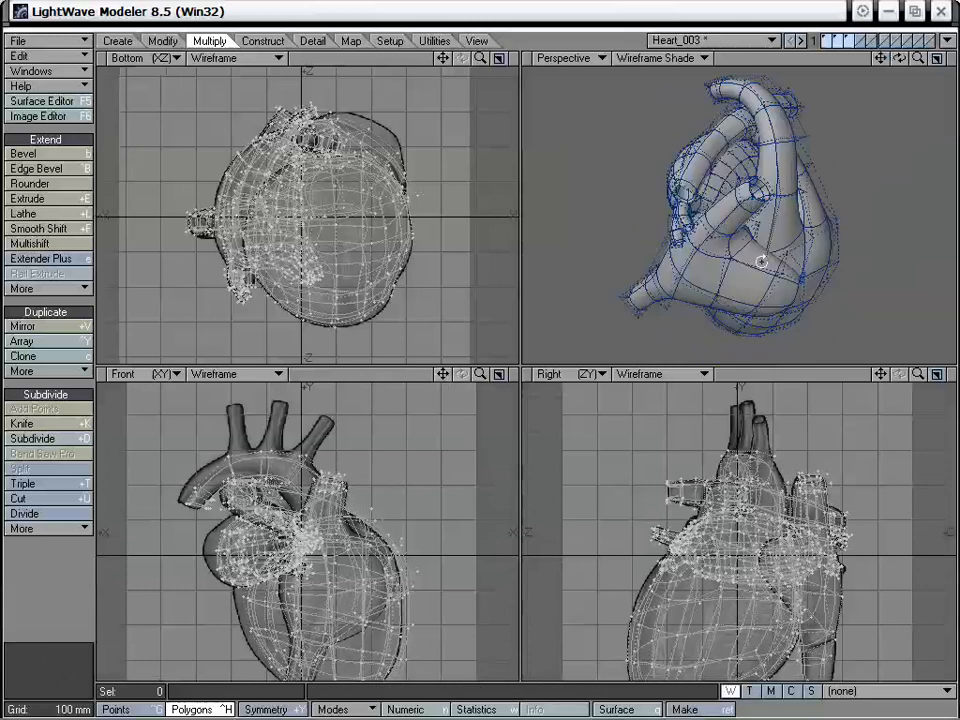
{"action": "left_click_drag", "start_coordinate": [810, 213], "coordinate": [697, 118], "text": "alt"}
{"action": "left_click_drag", "start_coordinate": [748, 158], "coordinate": [662, 150], "text": "alt"}
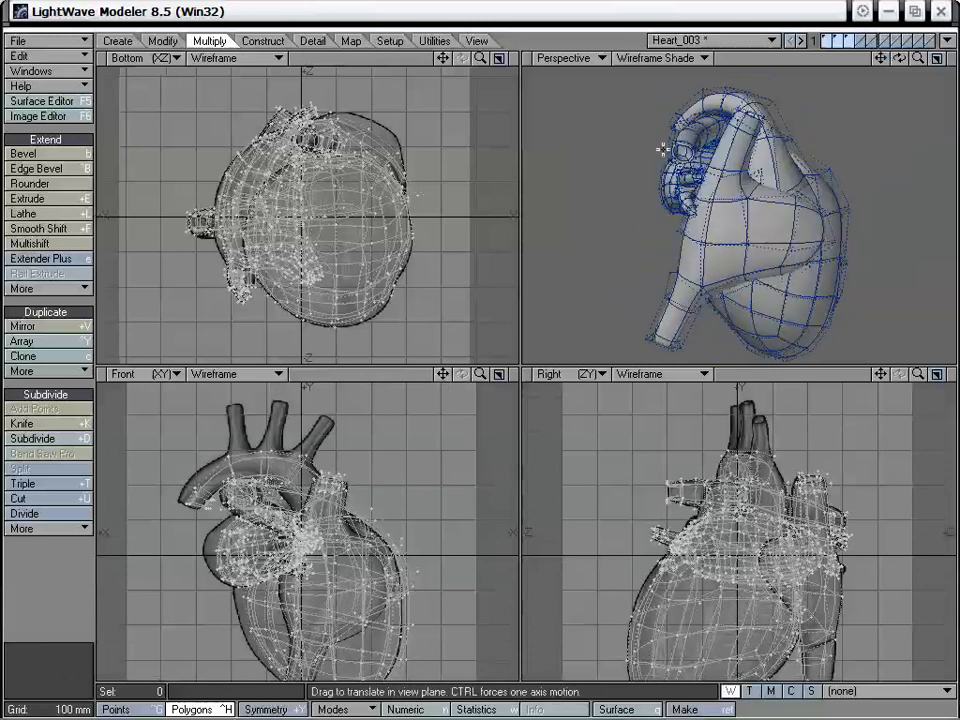
{"action": "left_click_drag", "start_coordinate": [758, 158], "coordinate": [655, 178], "text": "alt"}
{"action": "left_click_drag", "start_coordinate": [800, 150], "coordinate": [729, 148], "text": "alt"}
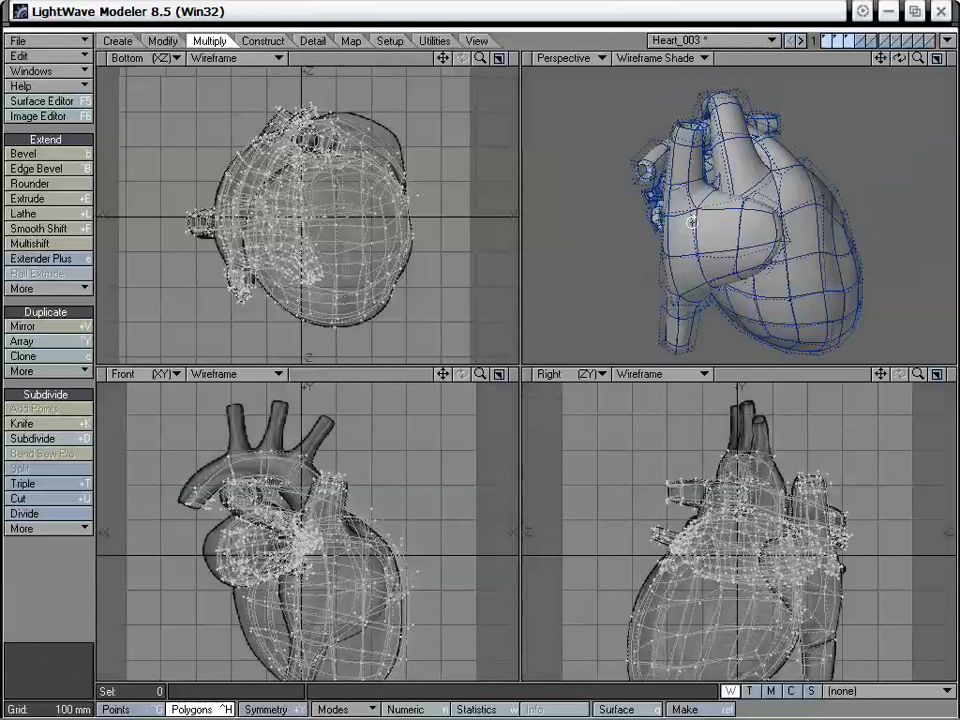
{"action": "left_click_drag", "start_coordinate": [691, 222], "coordinate": [734, 193], "text": "alt"}
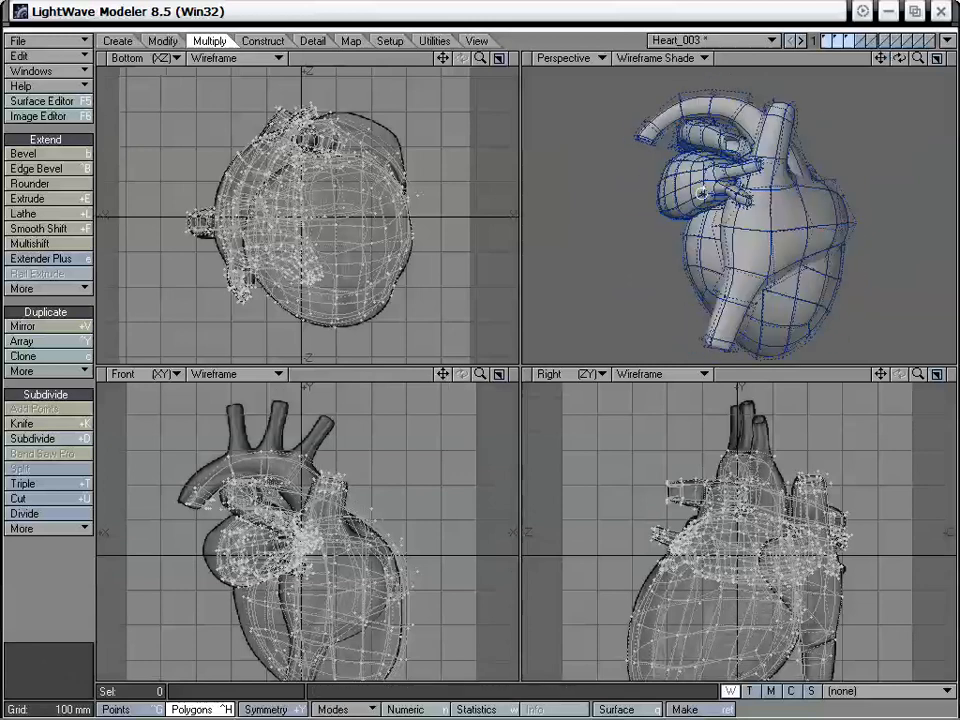
{"action": "left_click_drag", "start_coordinate": [701, 190], "coordinate": [862, 229], "text": "alt"}
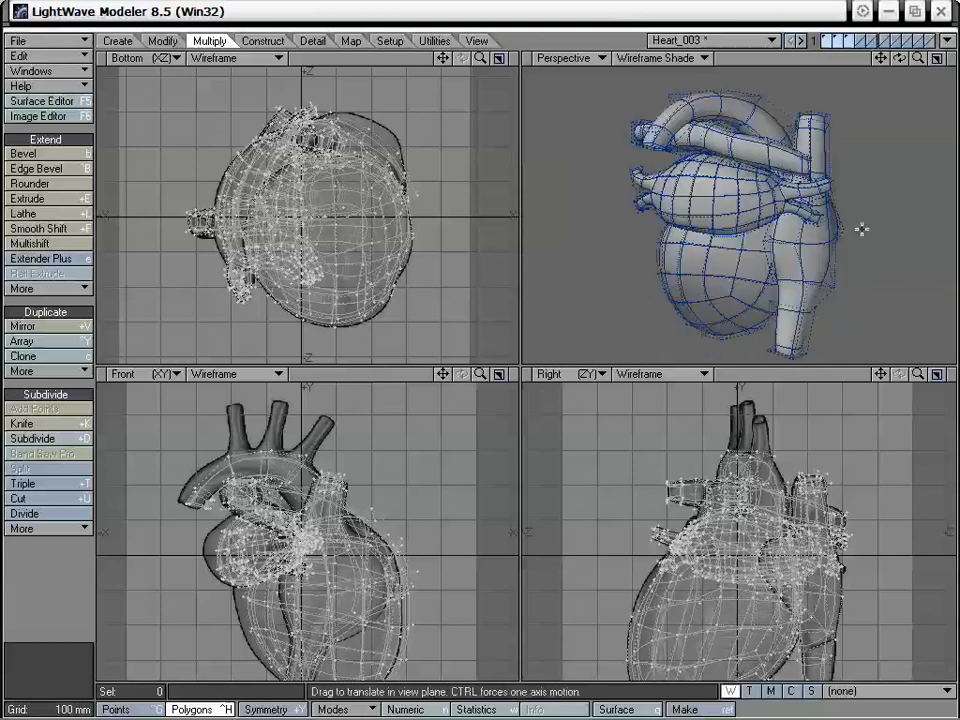
{"action": "left_click_drag", "start_coordinate": [786, 205], "coordinate": [836, 237], "text": "alt"}
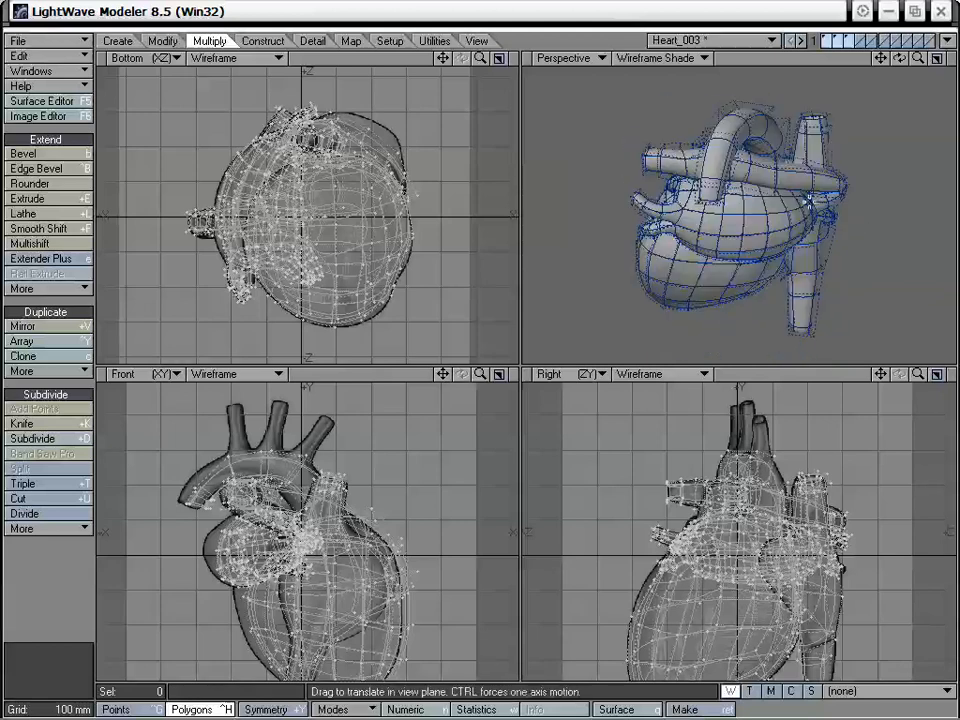
{"action": "left_click_drag", "start_coordinate": [735, 143], "coordinate": [737, 266], "text": "alt"}
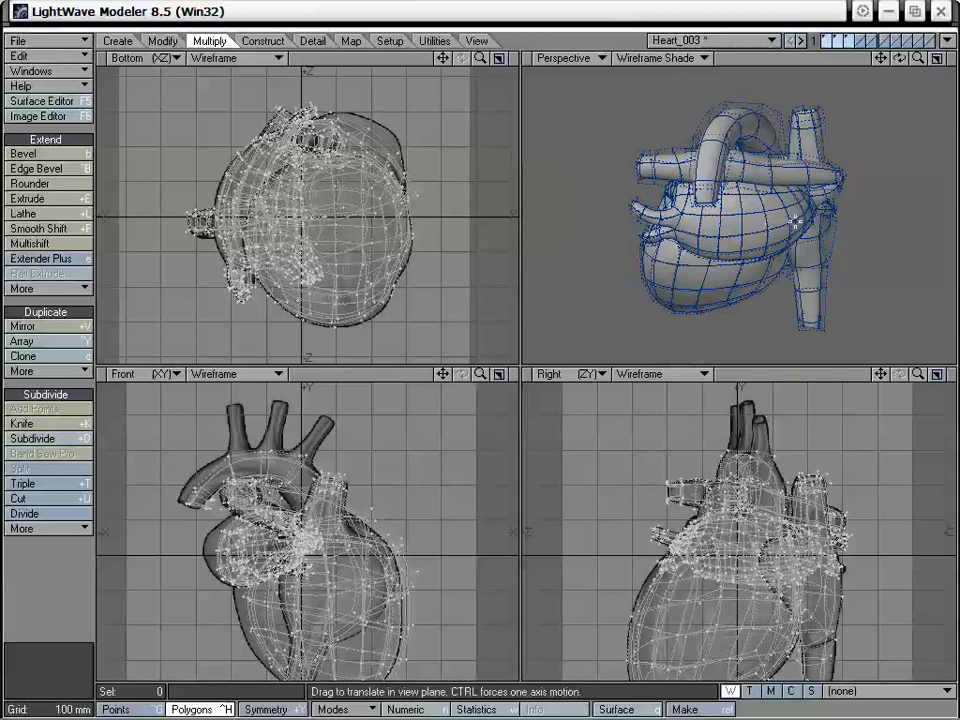
{"action": "left_click_drag", "start_coordinate": [706, 263], "coordinate": [759, 300], "text": "alt"}
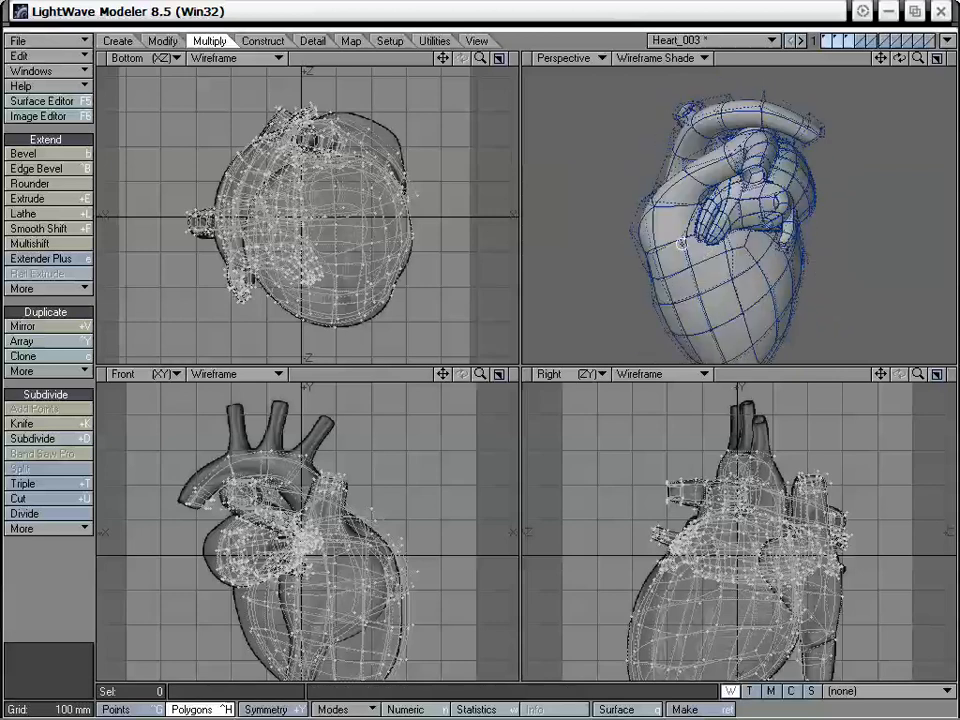
{"action": "left_click_drag", "start_coordinate": [681, 242], "coordinate": [833, 130], "text": "alt"}
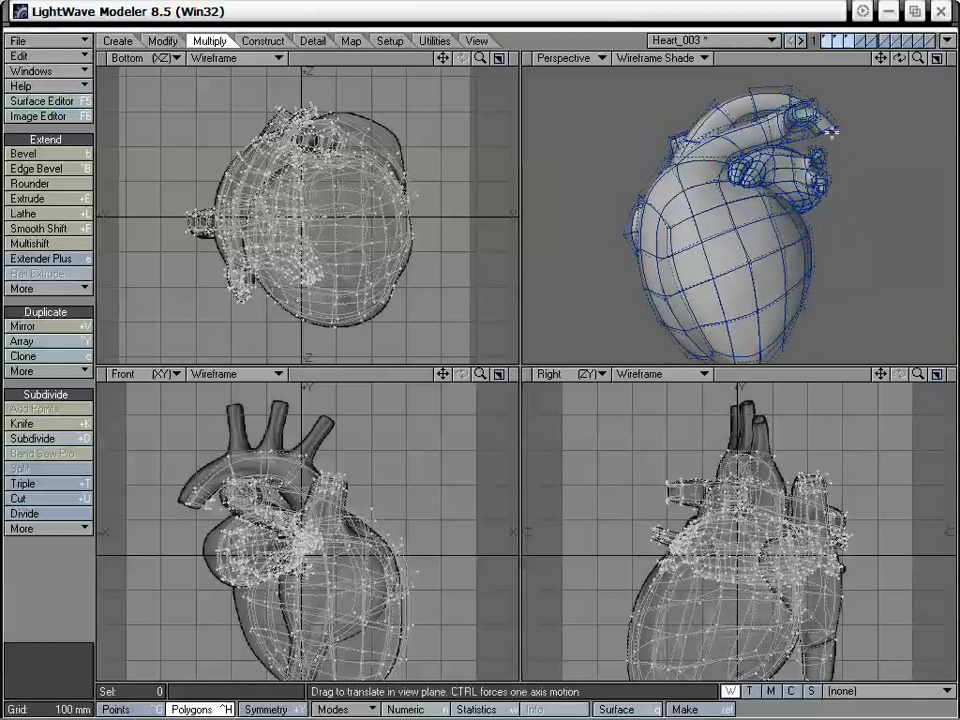
Enlarge the perspective view to fill the workspace and inspect the heart's vessels, underside and overall form up close
{"action": "key", "text": "KP_0"}
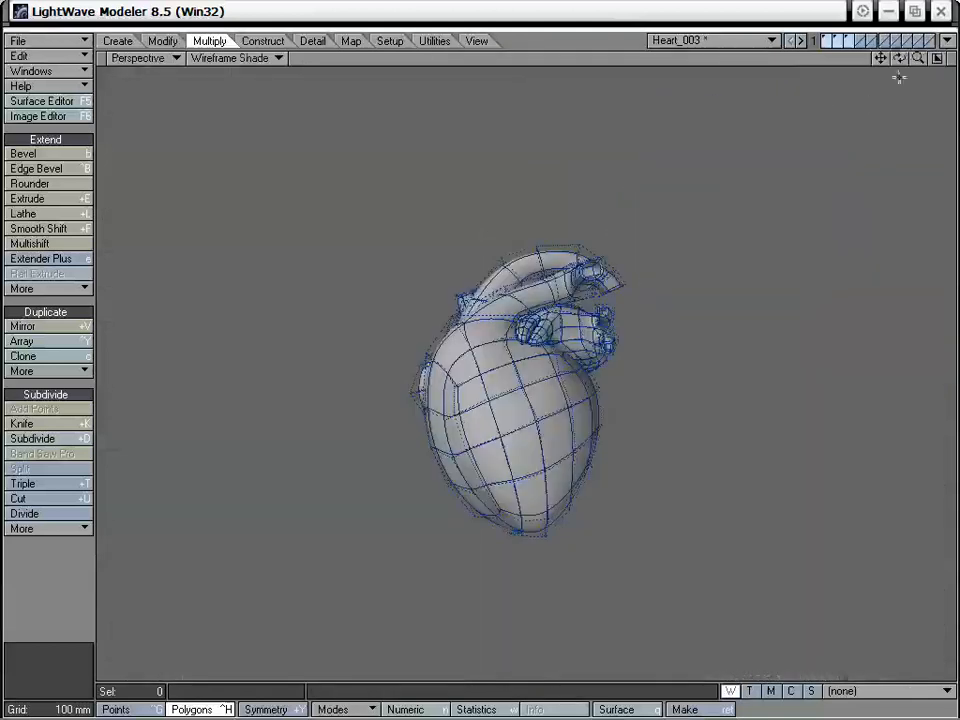
{"action": "left_click_drag", "start_coordinate": [918, 61], "coordinate": [952, 61]}
{"action": "left_click_drag", "start_coordinate": [655, 292], "coordinate": [633, 150], "text": "alt"}
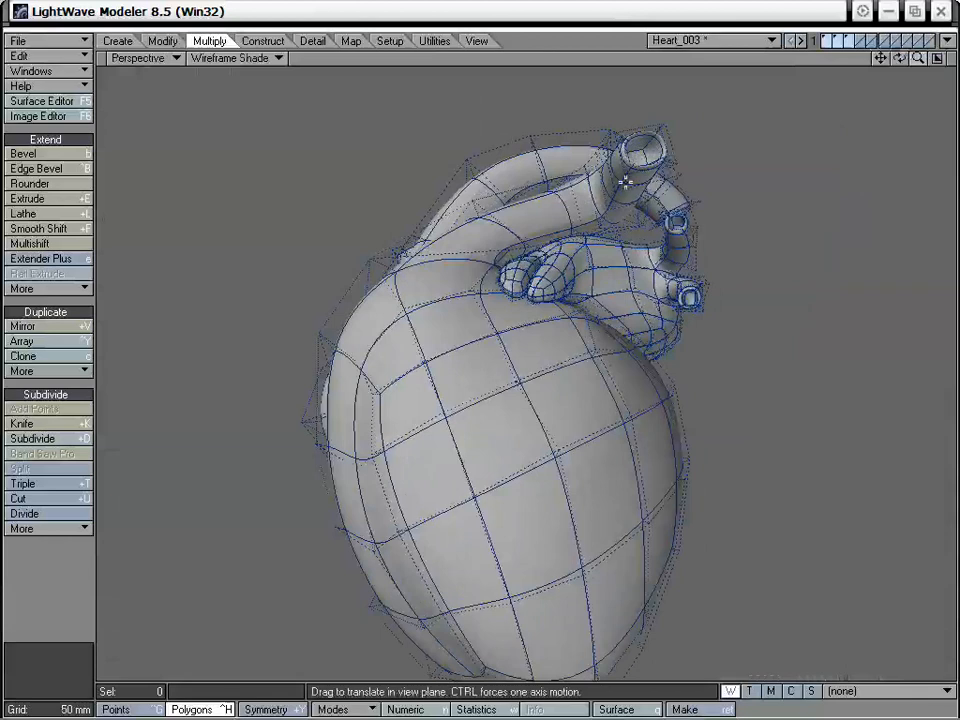
{"action": "left_click_drag", "start_coordinate": [693, 193], "coordinate": [601, 600], "text": "alt"}
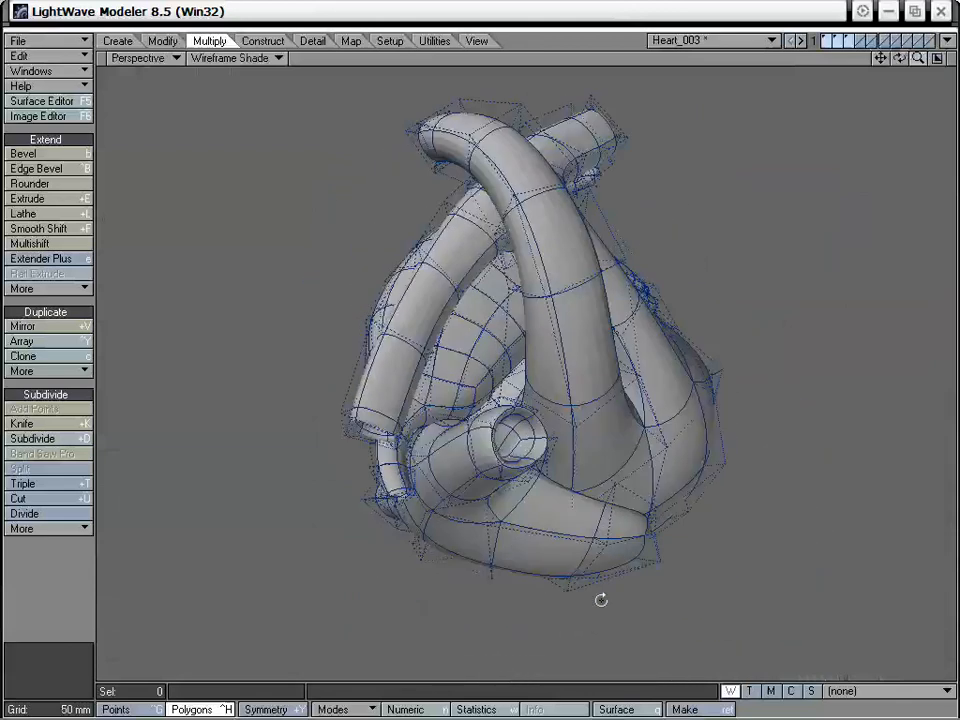
{"action": "left_click_drag", "start_coordinate": [527, 594], "coordinate": [695, 521], "text": "alt"}
{"action": "left_click_drag", "start_coordinate": [712, 432], "coordinate": [543, 350], "text": "alt"}
{"action": "left_click_drag", "start_coordinate": [493, 390], "coordinate": [445, 296], "text": "alt"}
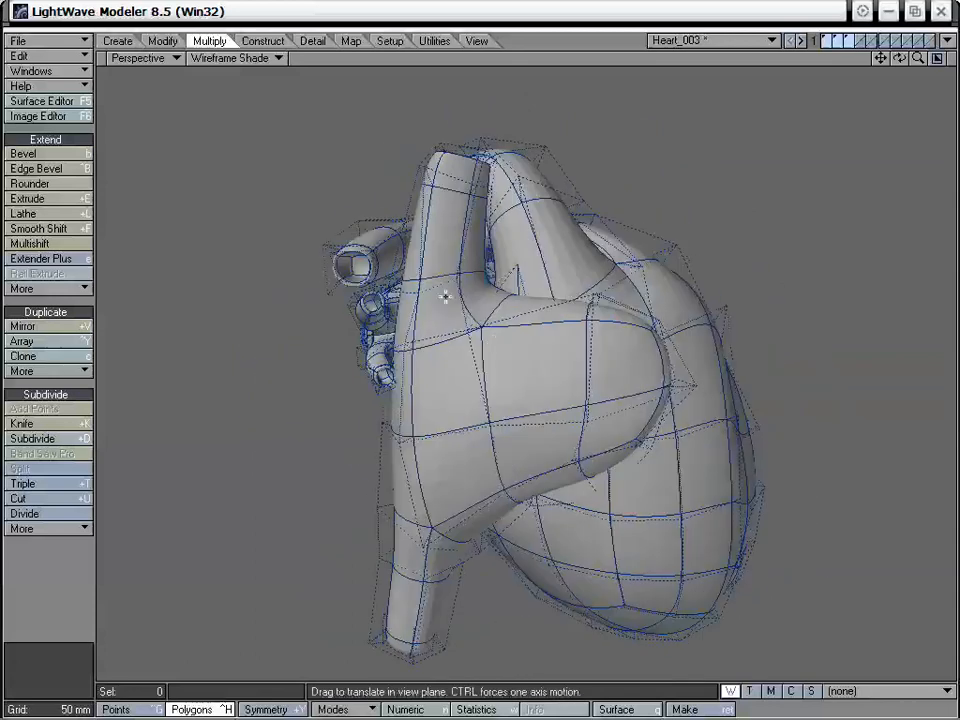
{"action": "left_click_drag", "start_coordinate": [584, 380], "coordinate": [496, 128], "text": "alt"}
{"action": "left_click_drag", "start_coordinate": [498, 401], "coordinate": [479, 424], "text": "alt"}
{"action": "left_click_drag", "start_coordinate": [559, 334], "coordinate": [568, 117], "text": "alt"}
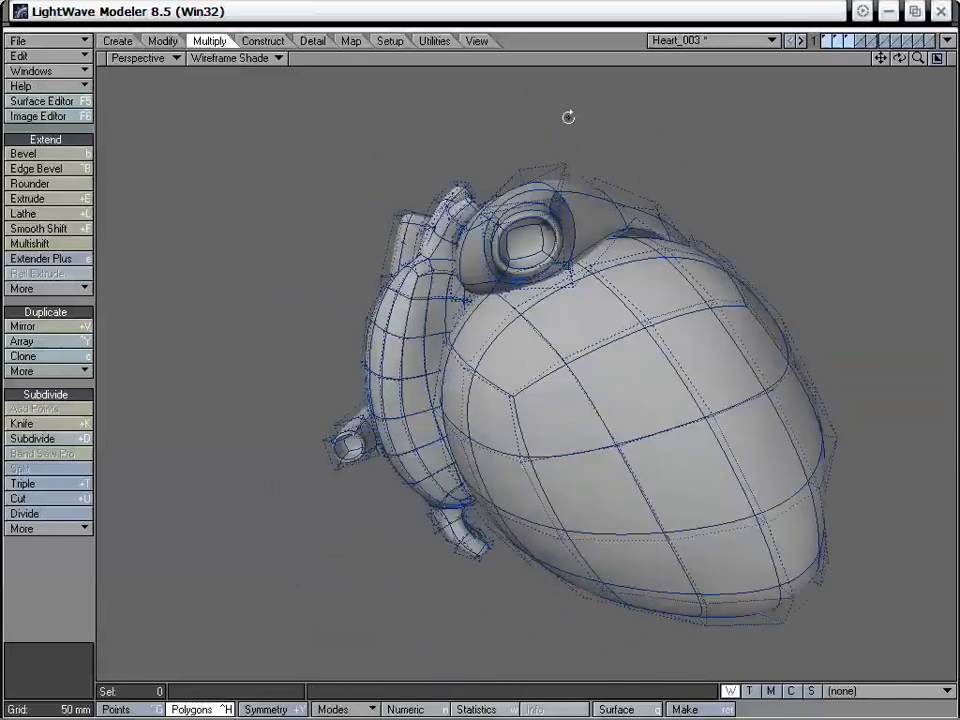
{"action": "left_click_drag", "start_coordinate": [569, 231], "coordinate": [789, 104], "text": "alt"}
{"action": "left_click_drag", "start_coordinate": [918, 61], "coordinate": [924, 66]}
{"action": "left_click_drag", "start_coordinate": [660, 320], "coordinate": [537, 353], "text": "alt"}
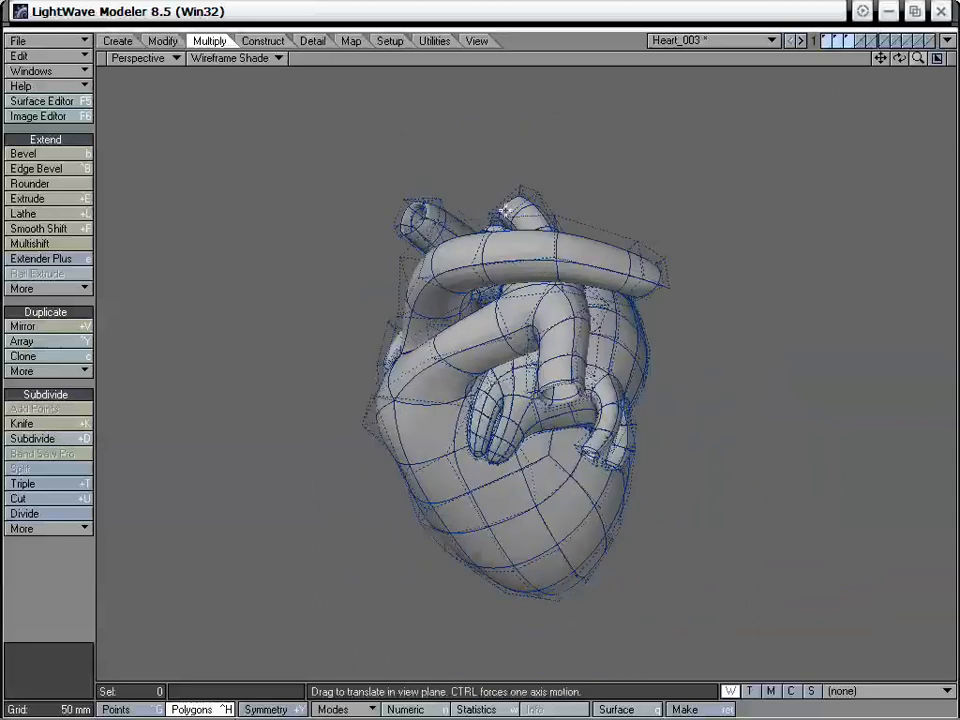
{"action": "left_click_drag", "start_coordinate": [594, 461], "coordinate": [600, 320], "text": "alt"}
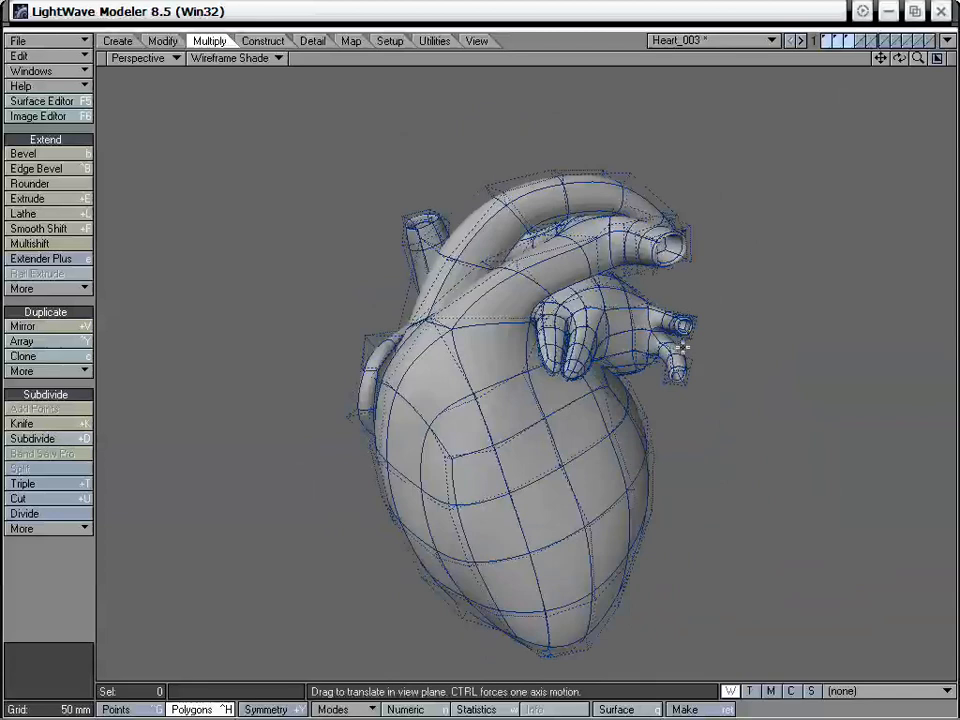